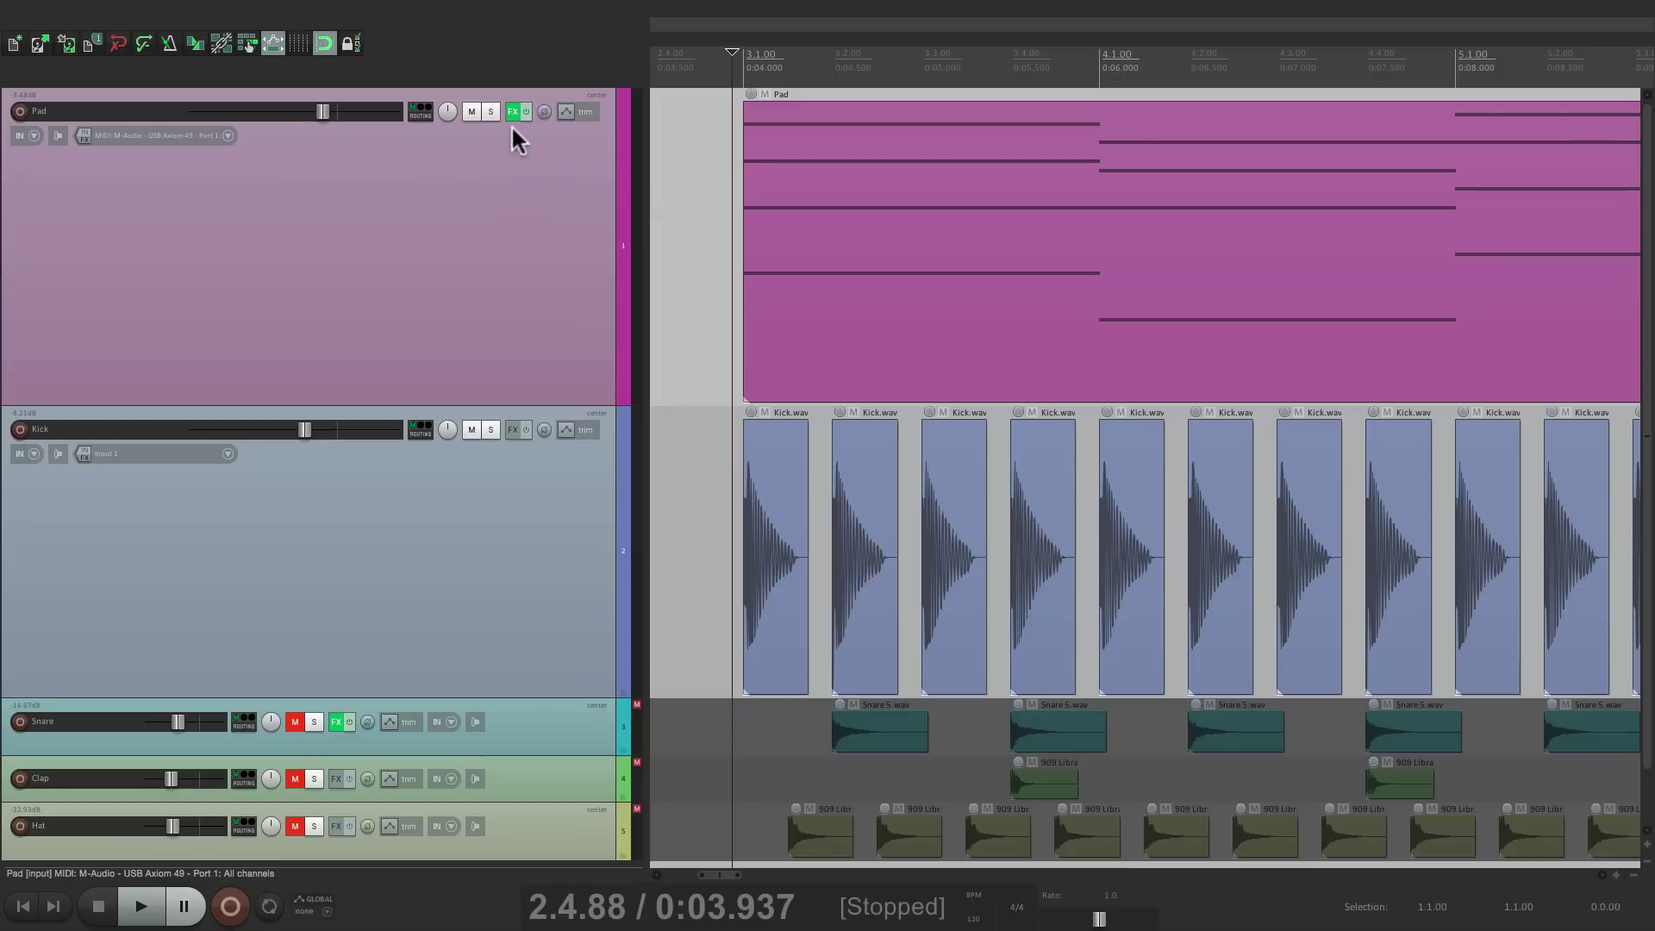
# Play the Pad track soloed, then unsolo it and play it together with the Kick track.
pyautogui.click(491, 112)
pyautogui.press('space')
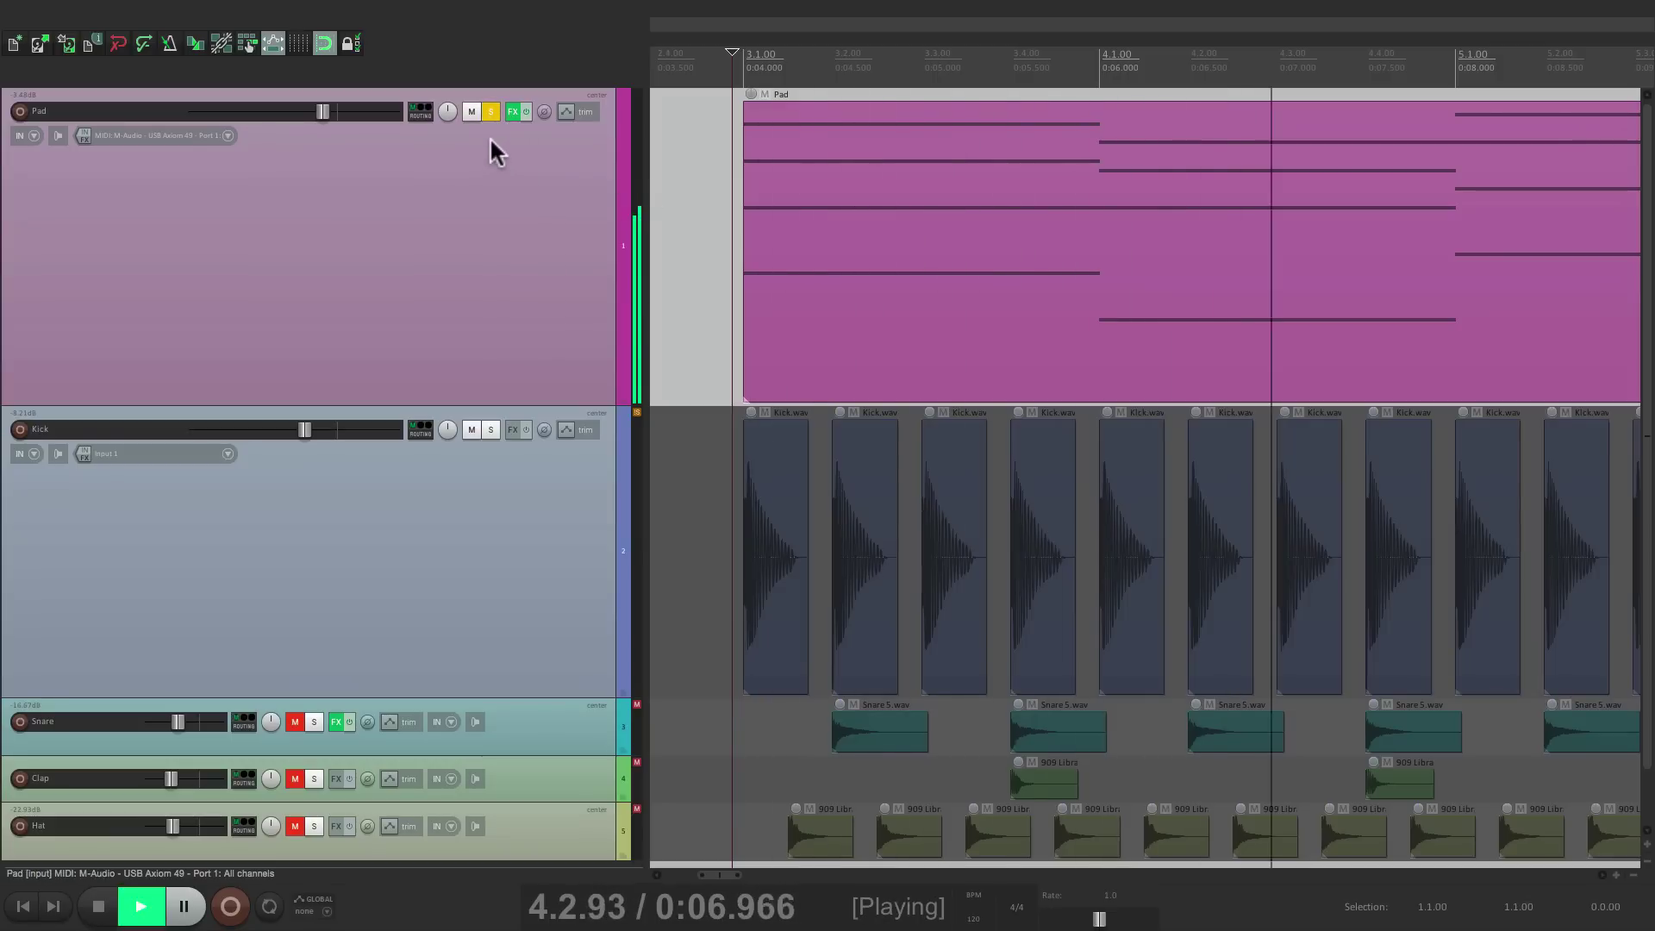
pyautogui.press('space')
pyautogui.click(490, 112)
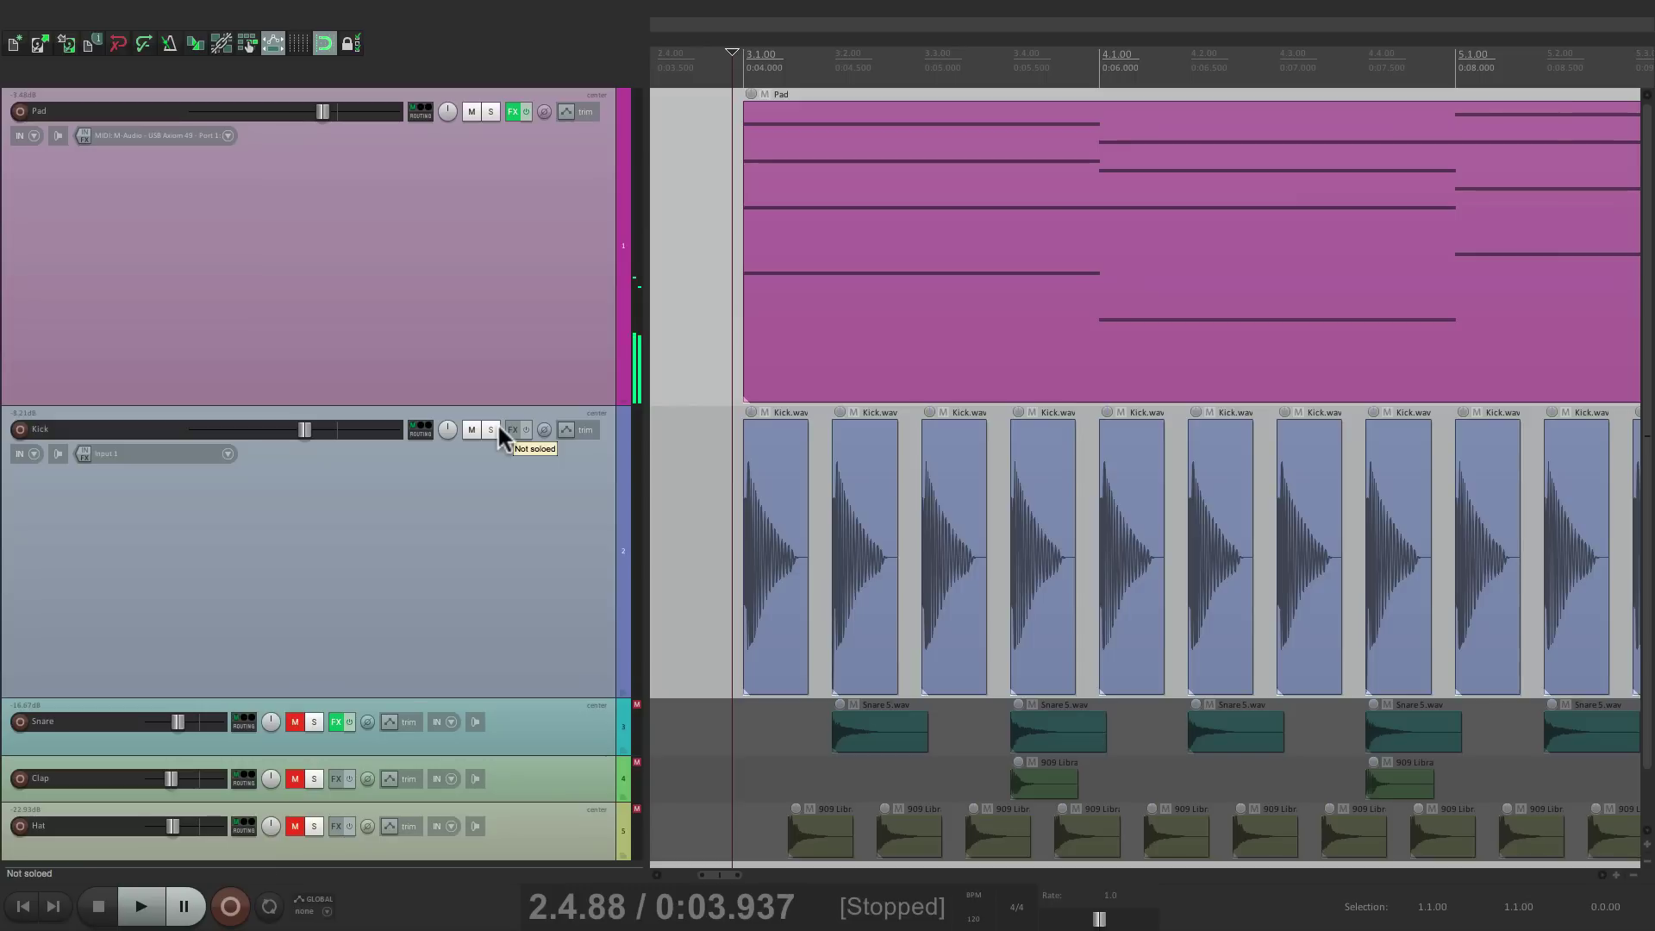
pyautogui.press('space')
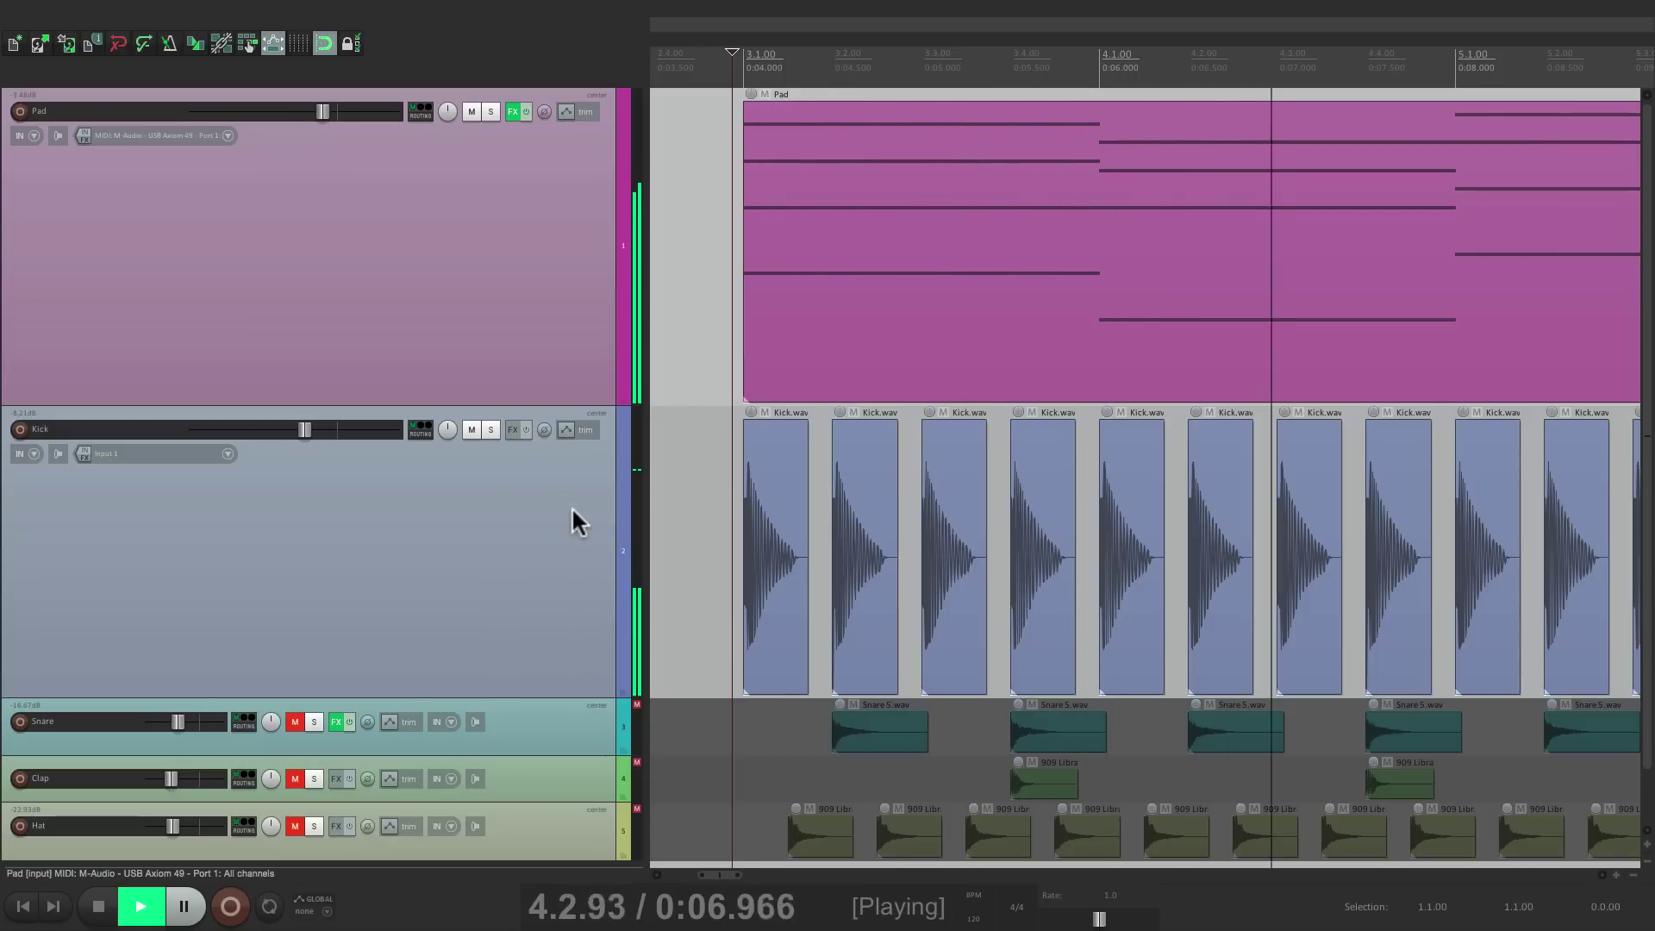
pyautogui.press('space')
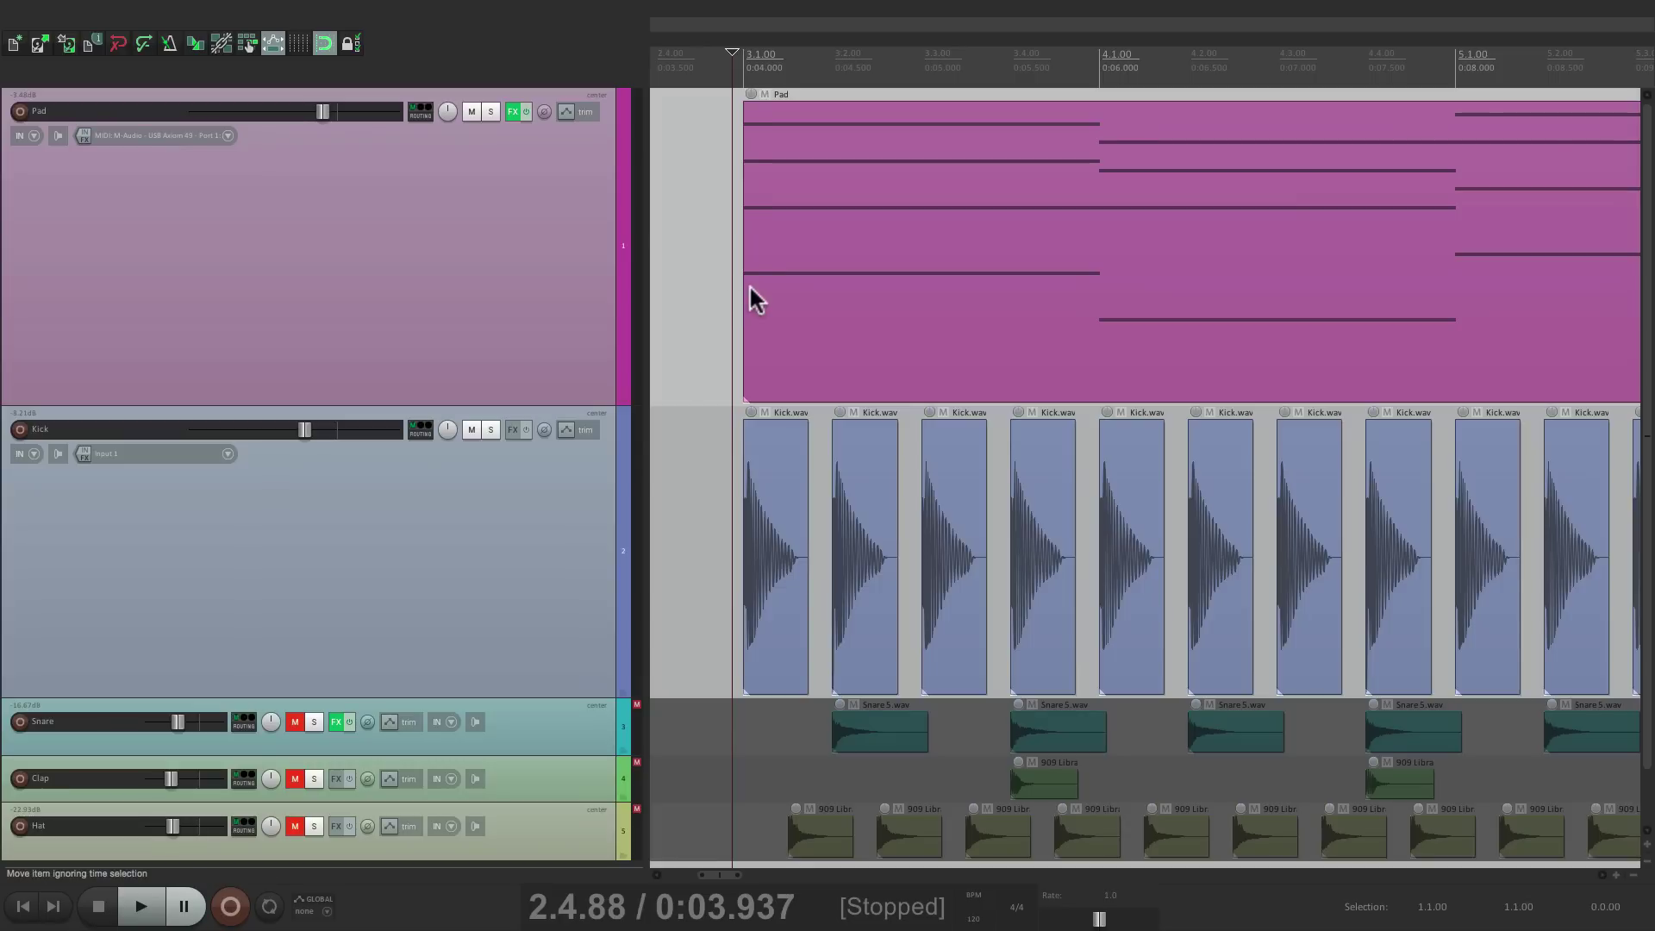
# Add the Cockos ReaComp compressor after Xpand!2 in the Pad track's effects chain.
pyautogui.click(514, 112)
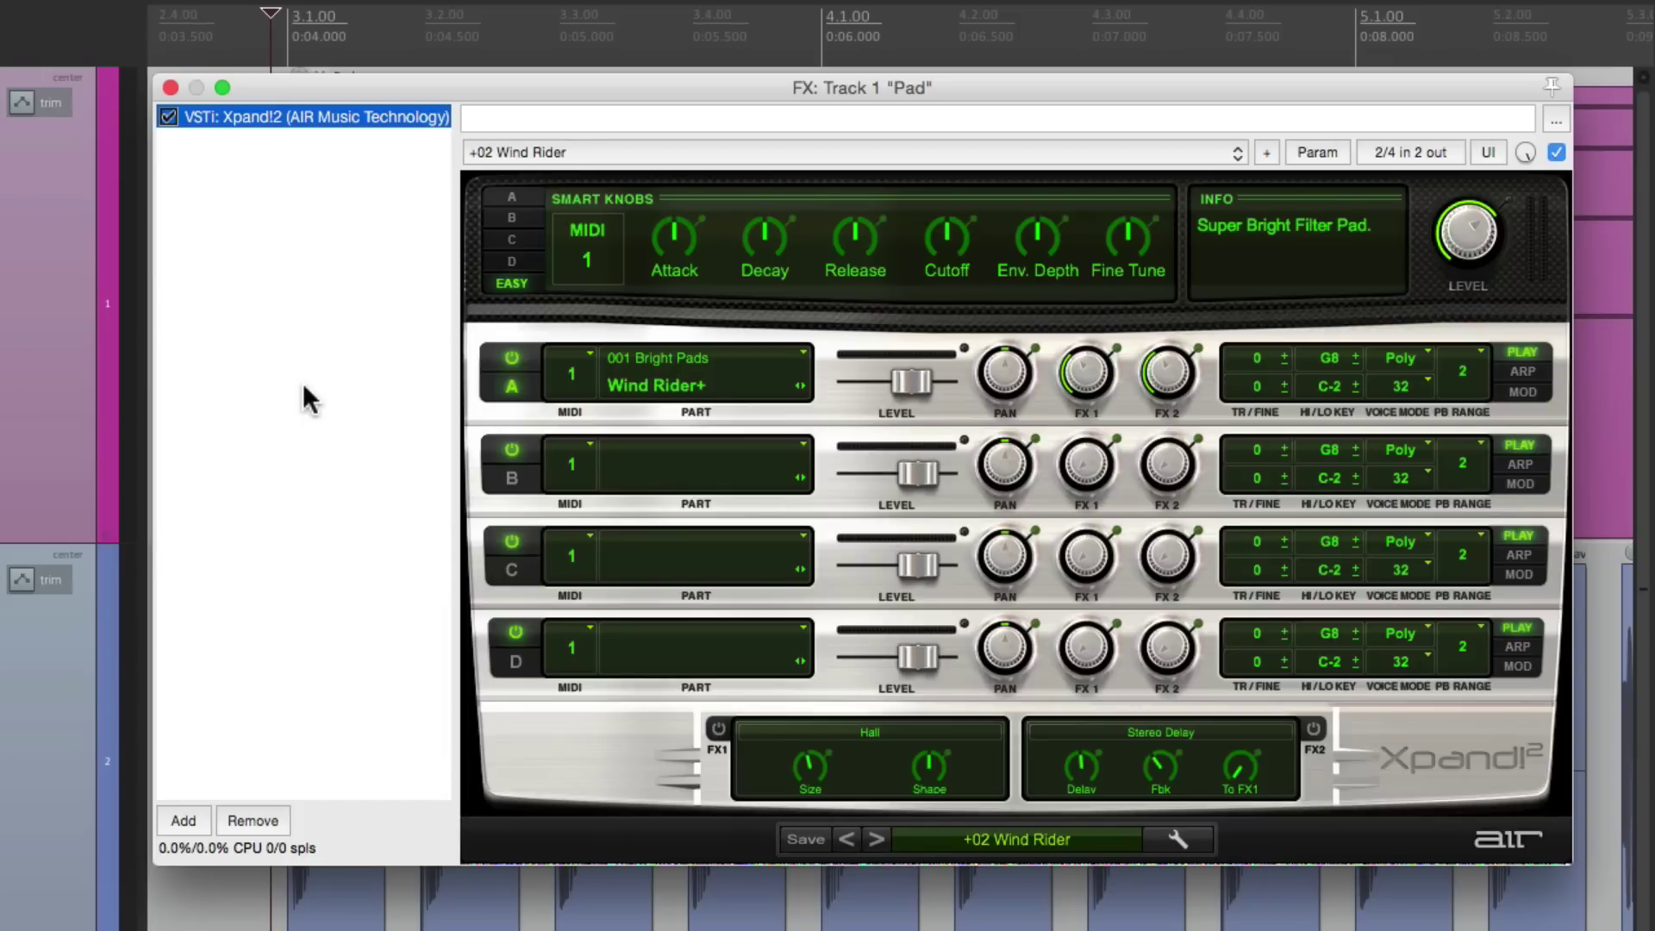
pyautogui.doubleClick(316, 227)
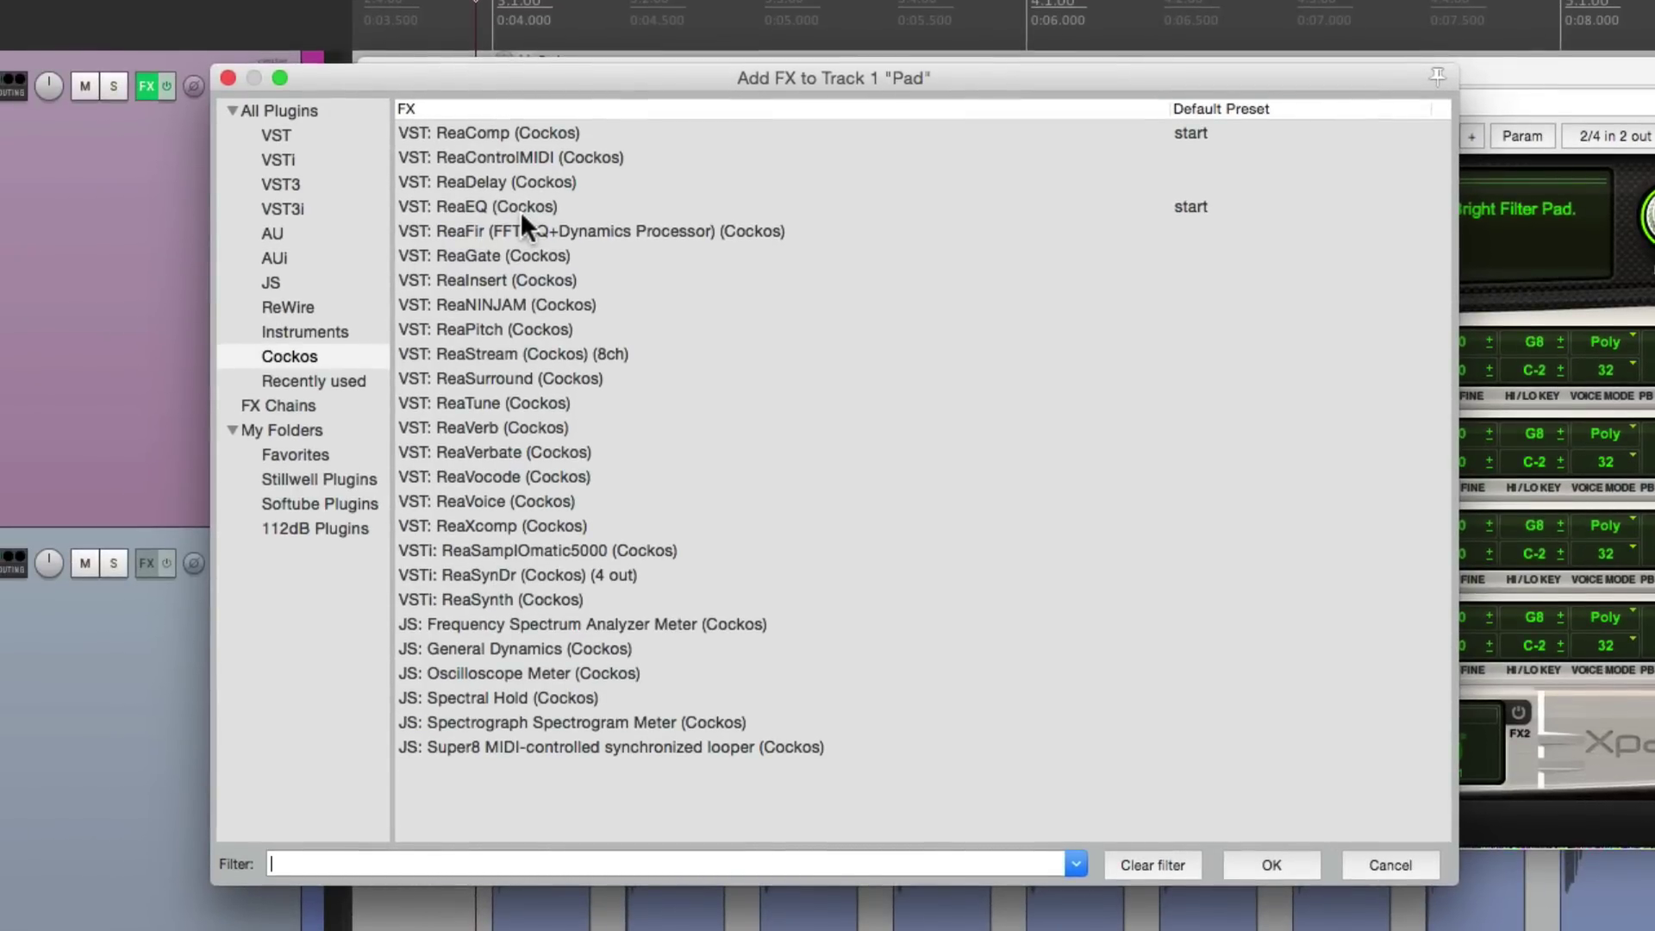
pyautogui.doubleClick(504, 131)
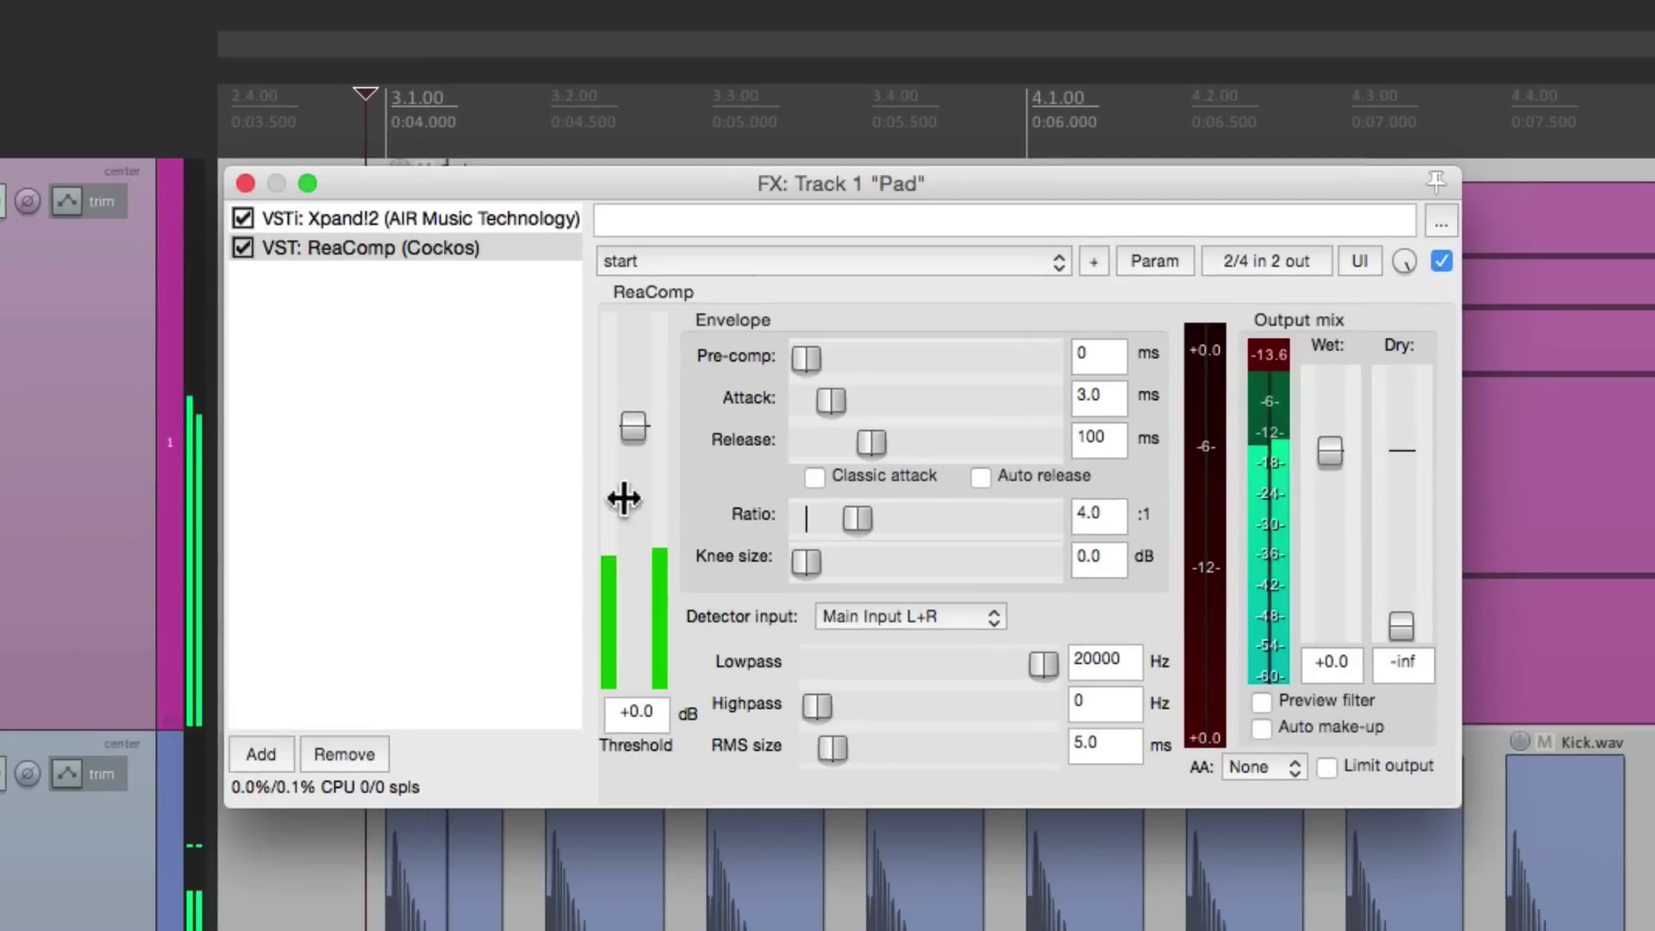
# Try lowering ReaComp's threshold to -4.1 dB during playback and reset it to 0 dB.
pyautogui.moveTo(882, 238); pyautogui.dragTo(884, 263)
pyautogui.moveTo(638, 477)
pyautogui.mouseDown()
pyautogui.moveTo(636, 581)
pyautogui.moveTo(638, 463)
pyautogui.mouseUp()
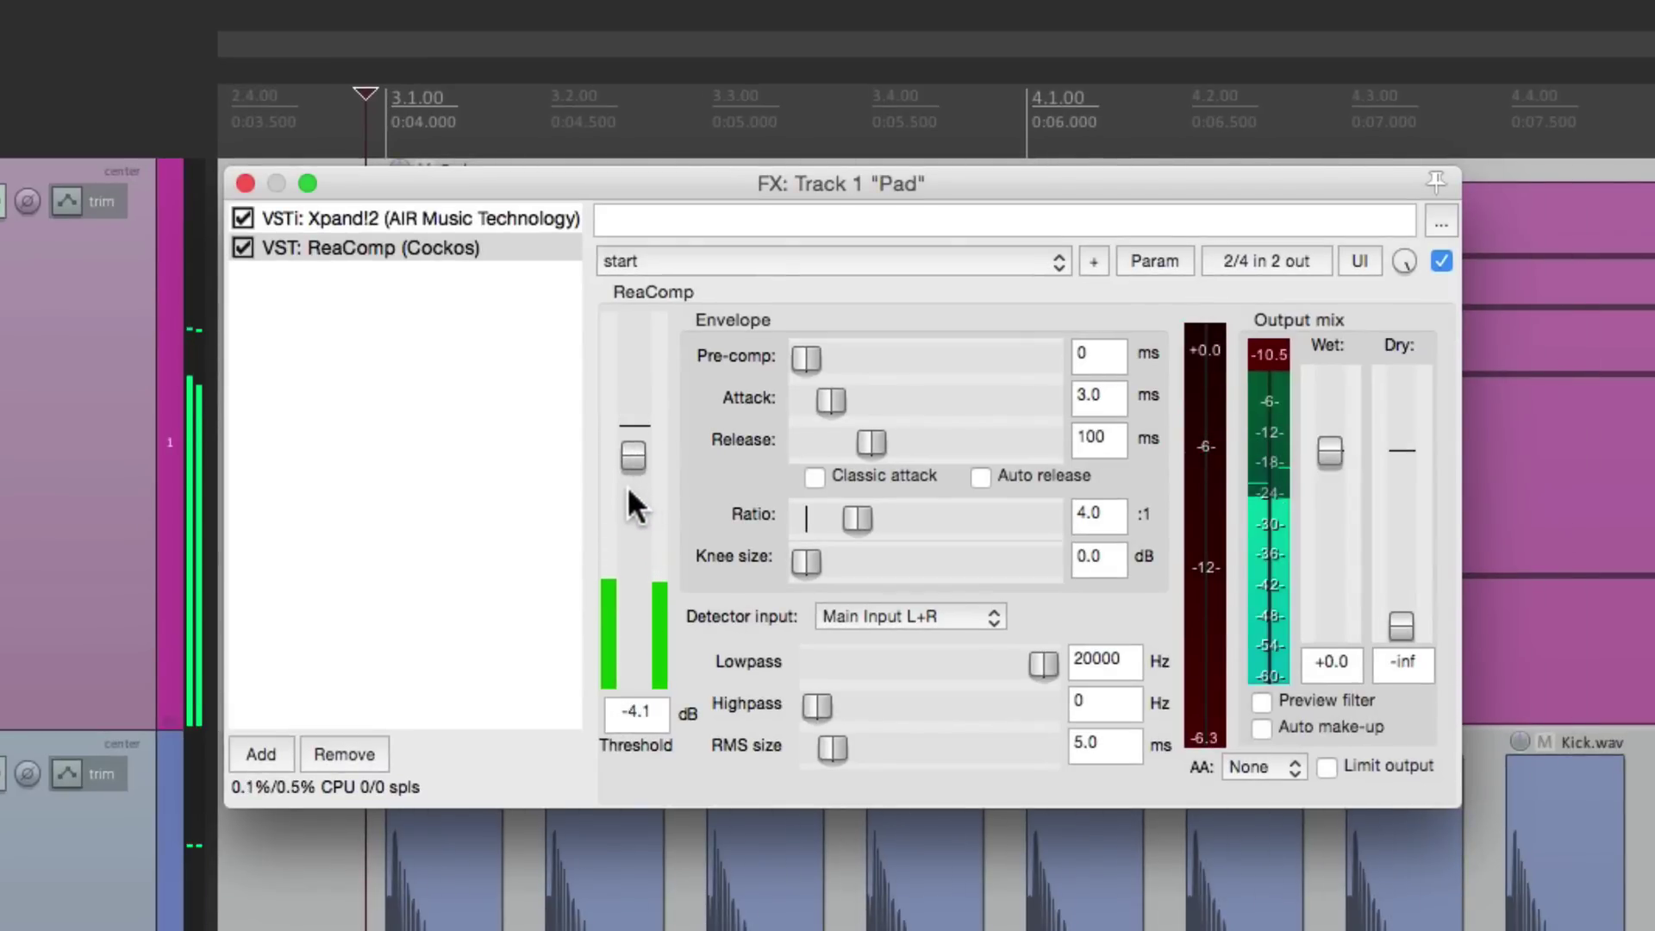
pyautogui.doubleClick(628, 457)
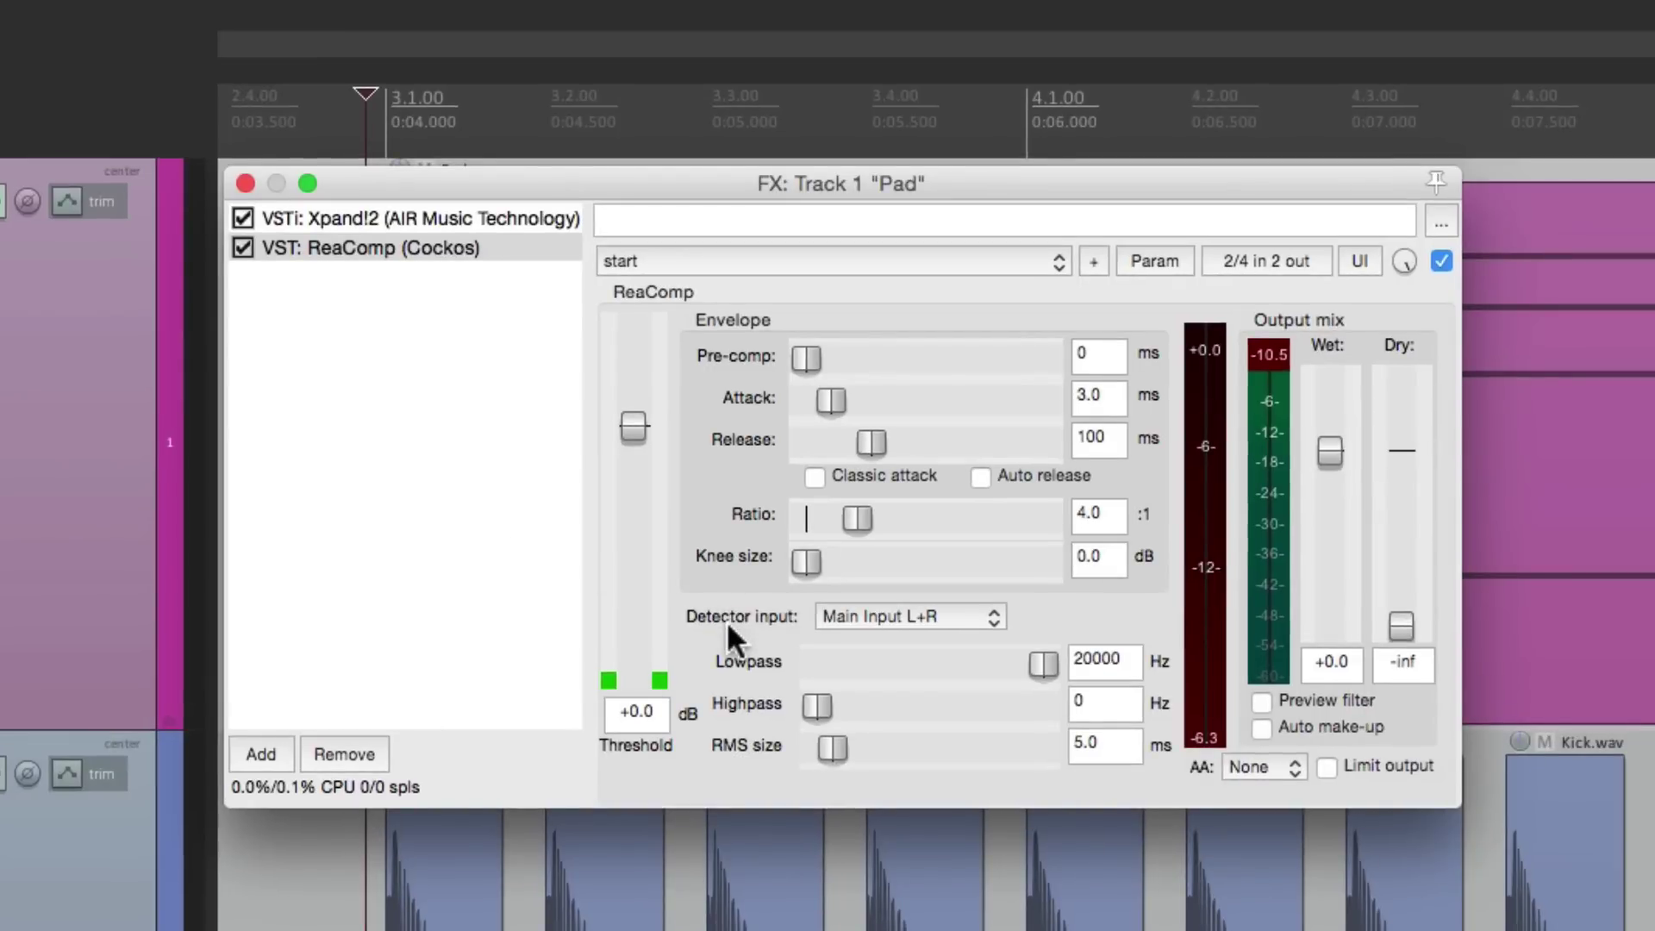
# Set ReaComp's detector input to Auxiliary Input L+R and inspect its plug-in pin connections.
pyautogui.click(912, 617)
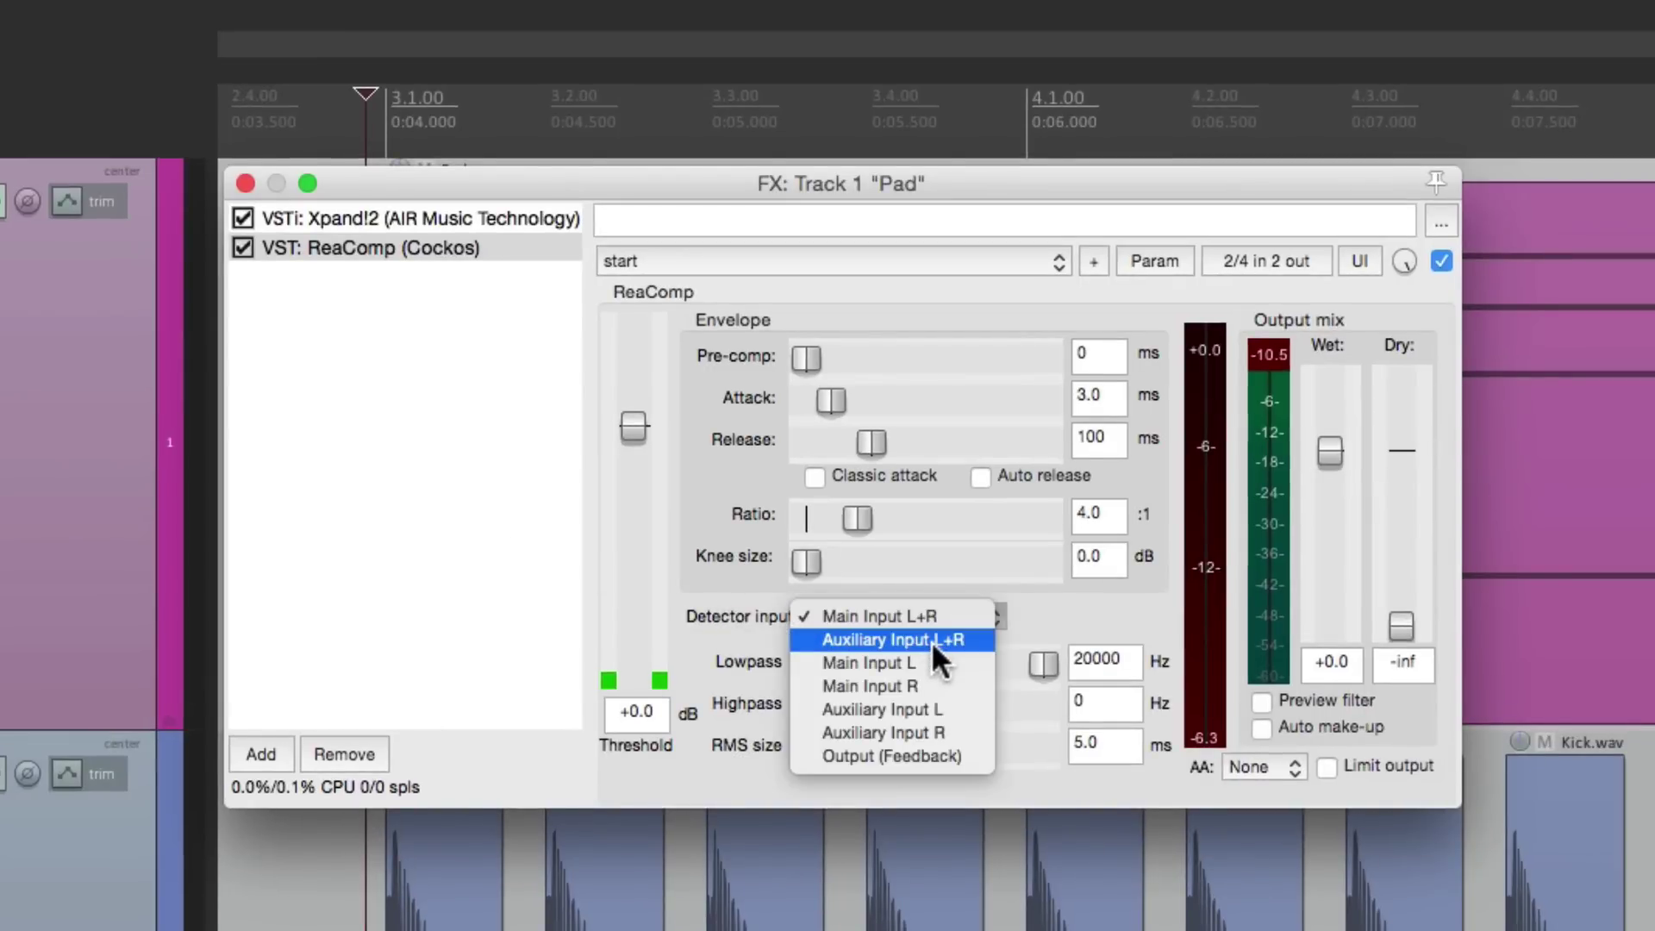
pyautogui.click(930, 640)
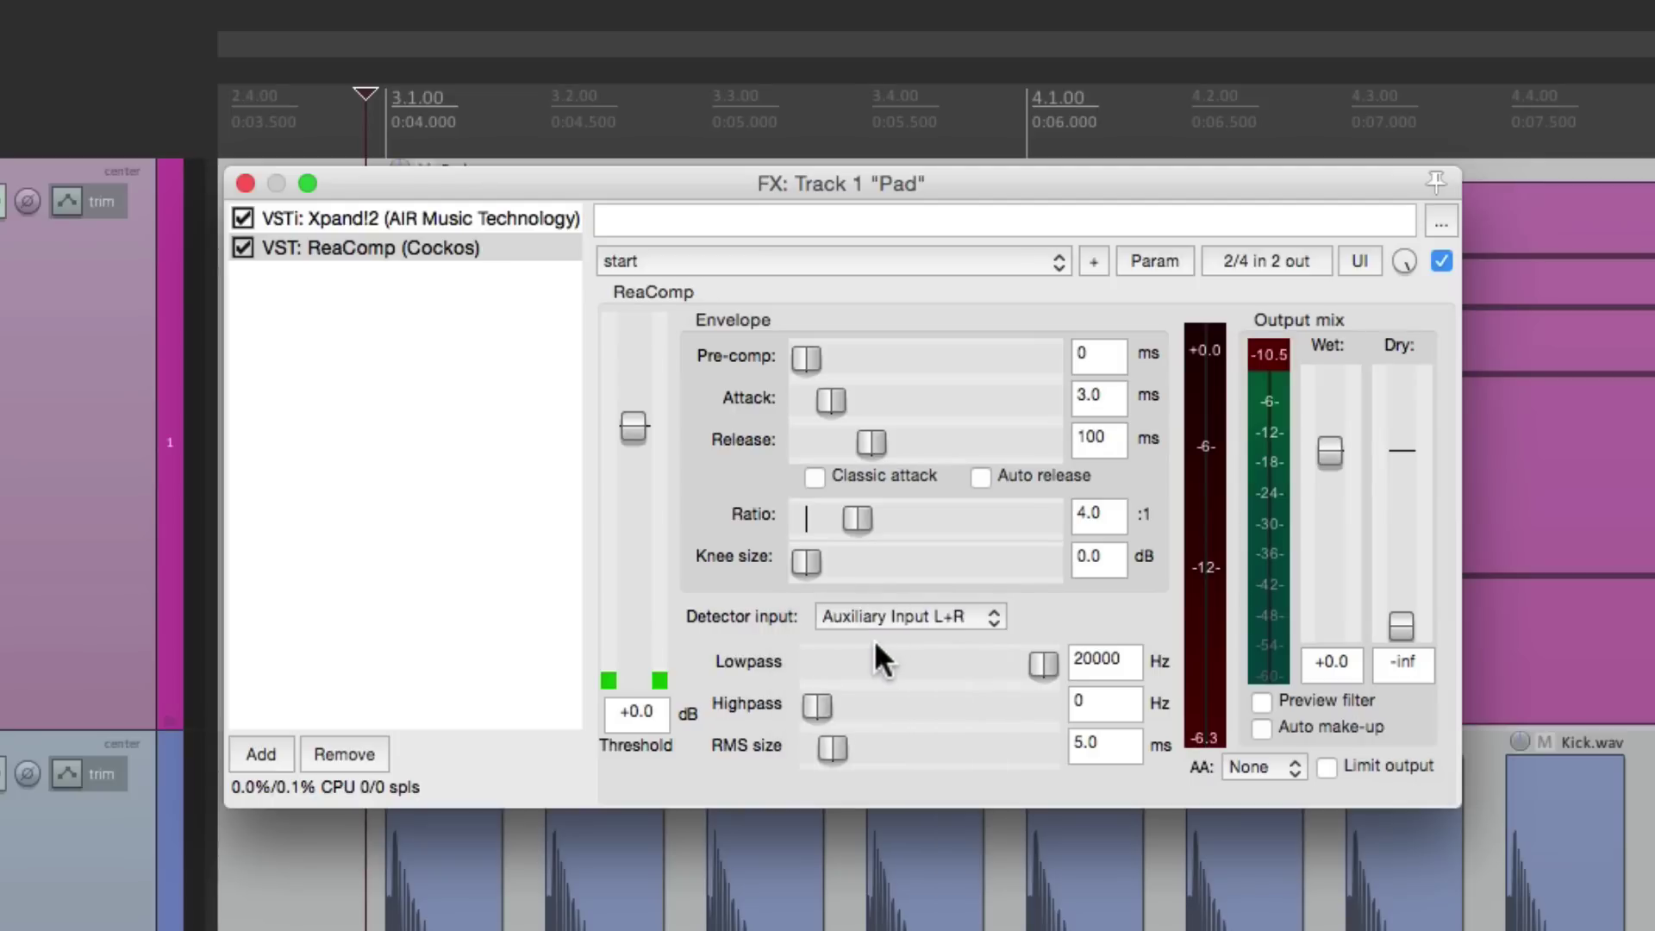
pyautogui.click(1254, 259)
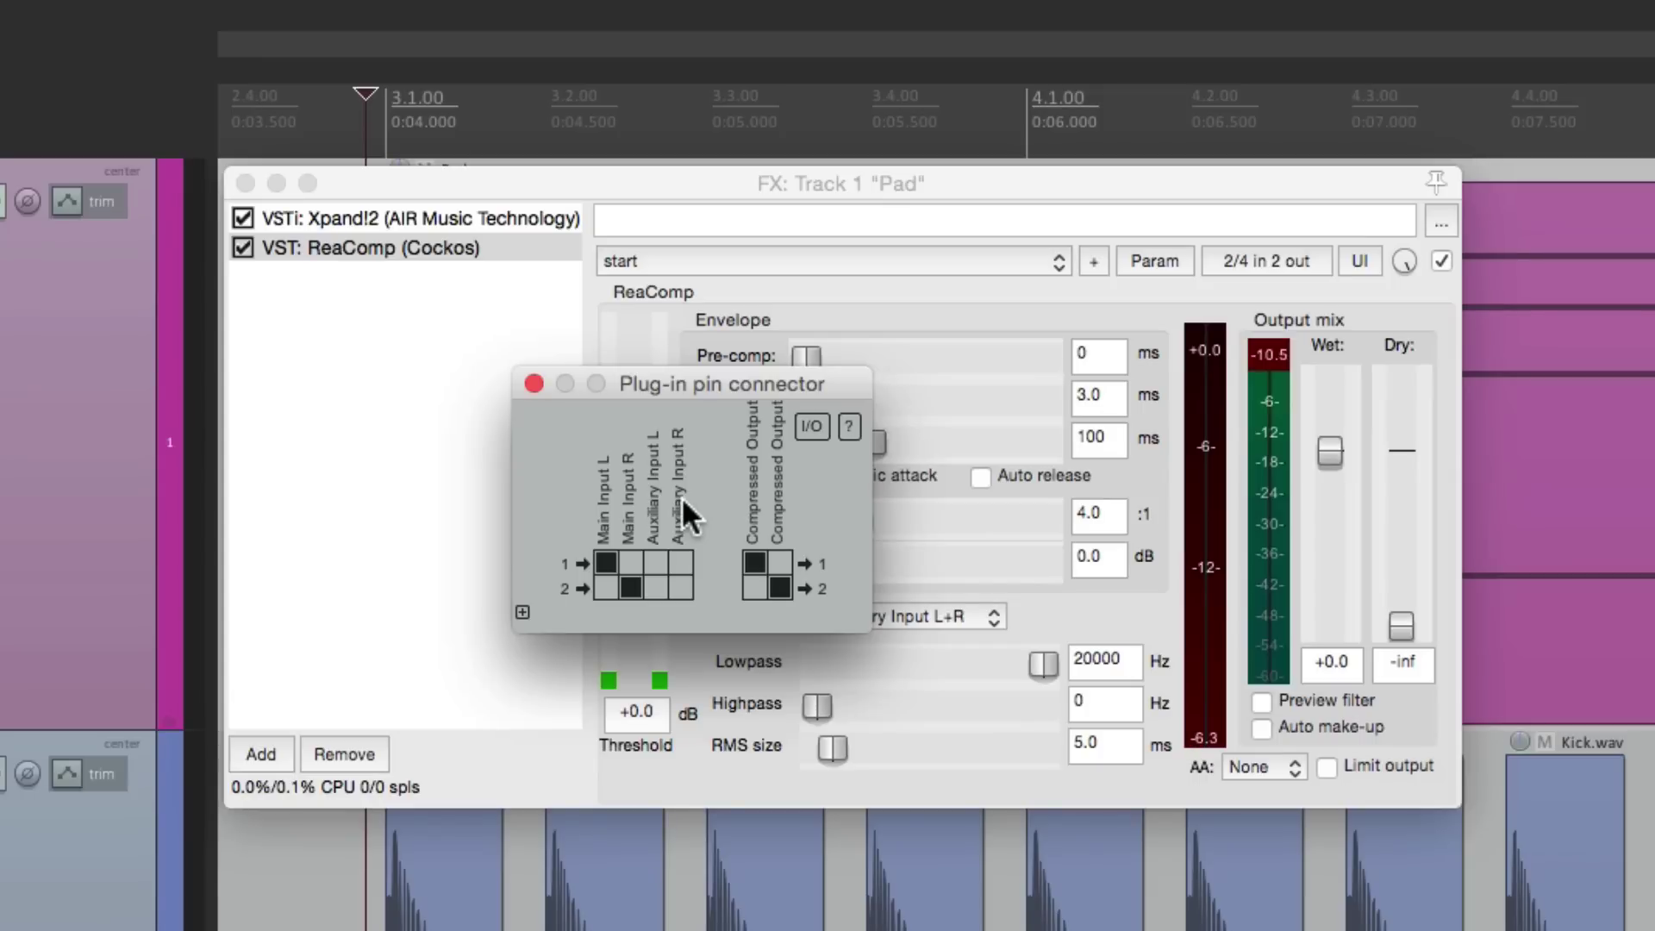
pyautogui.click(533, 382)
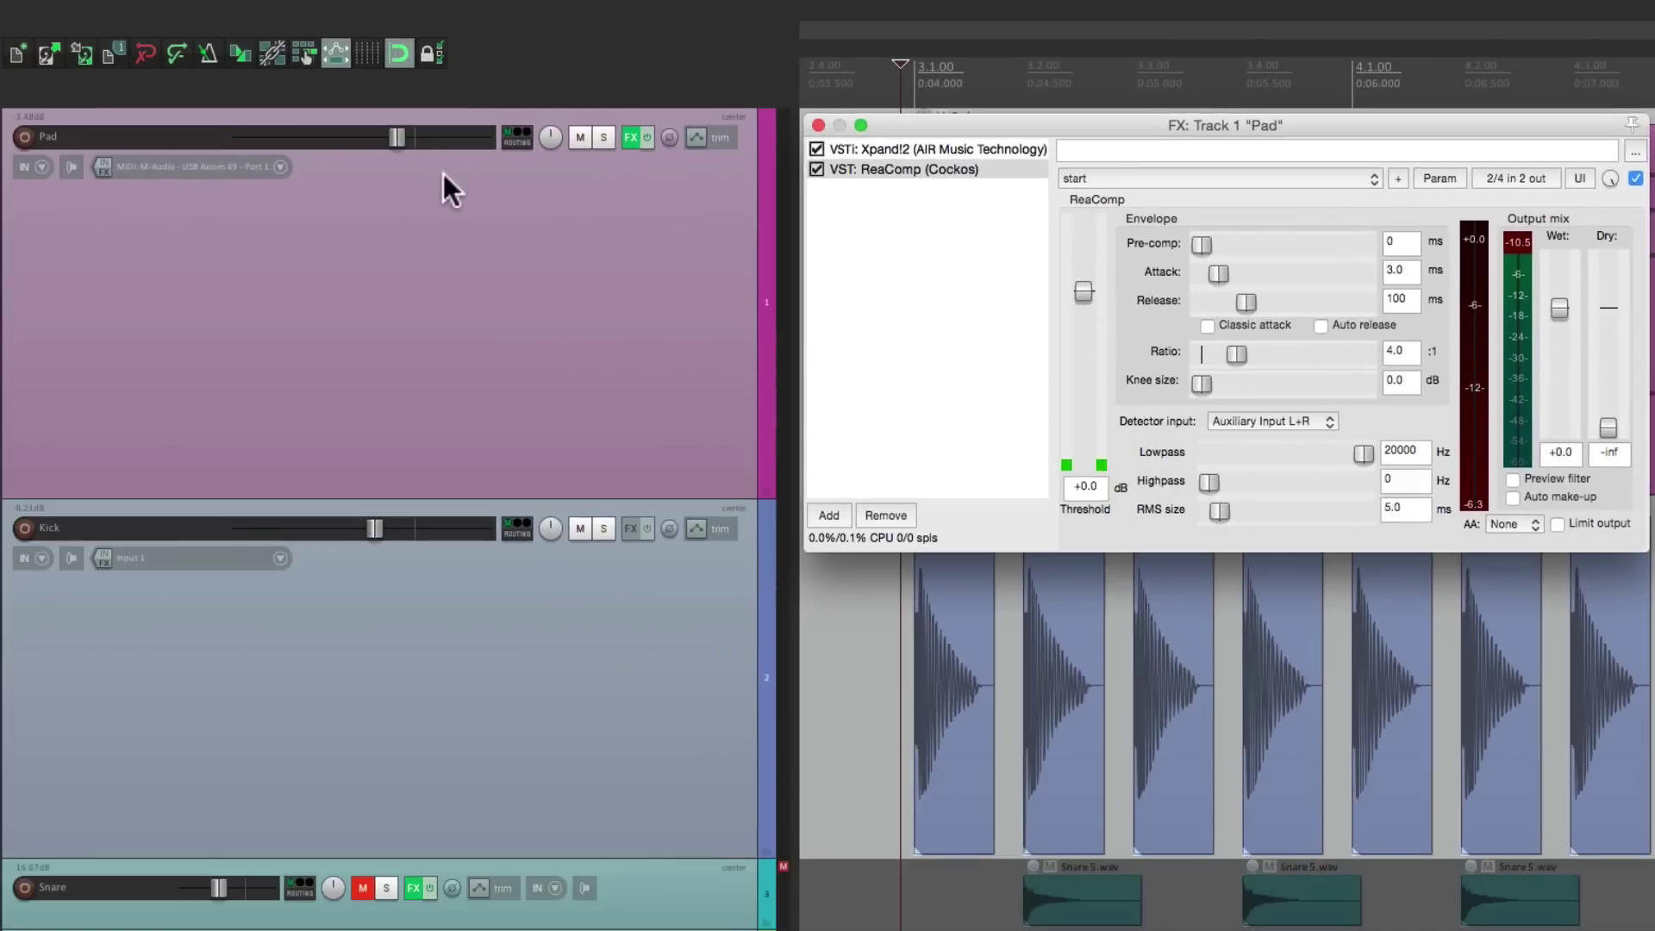
# Set the Pad track's channel count to 4 and check ReaComp's auxiliary input pin connections.
pyautogui.click(519, 145)
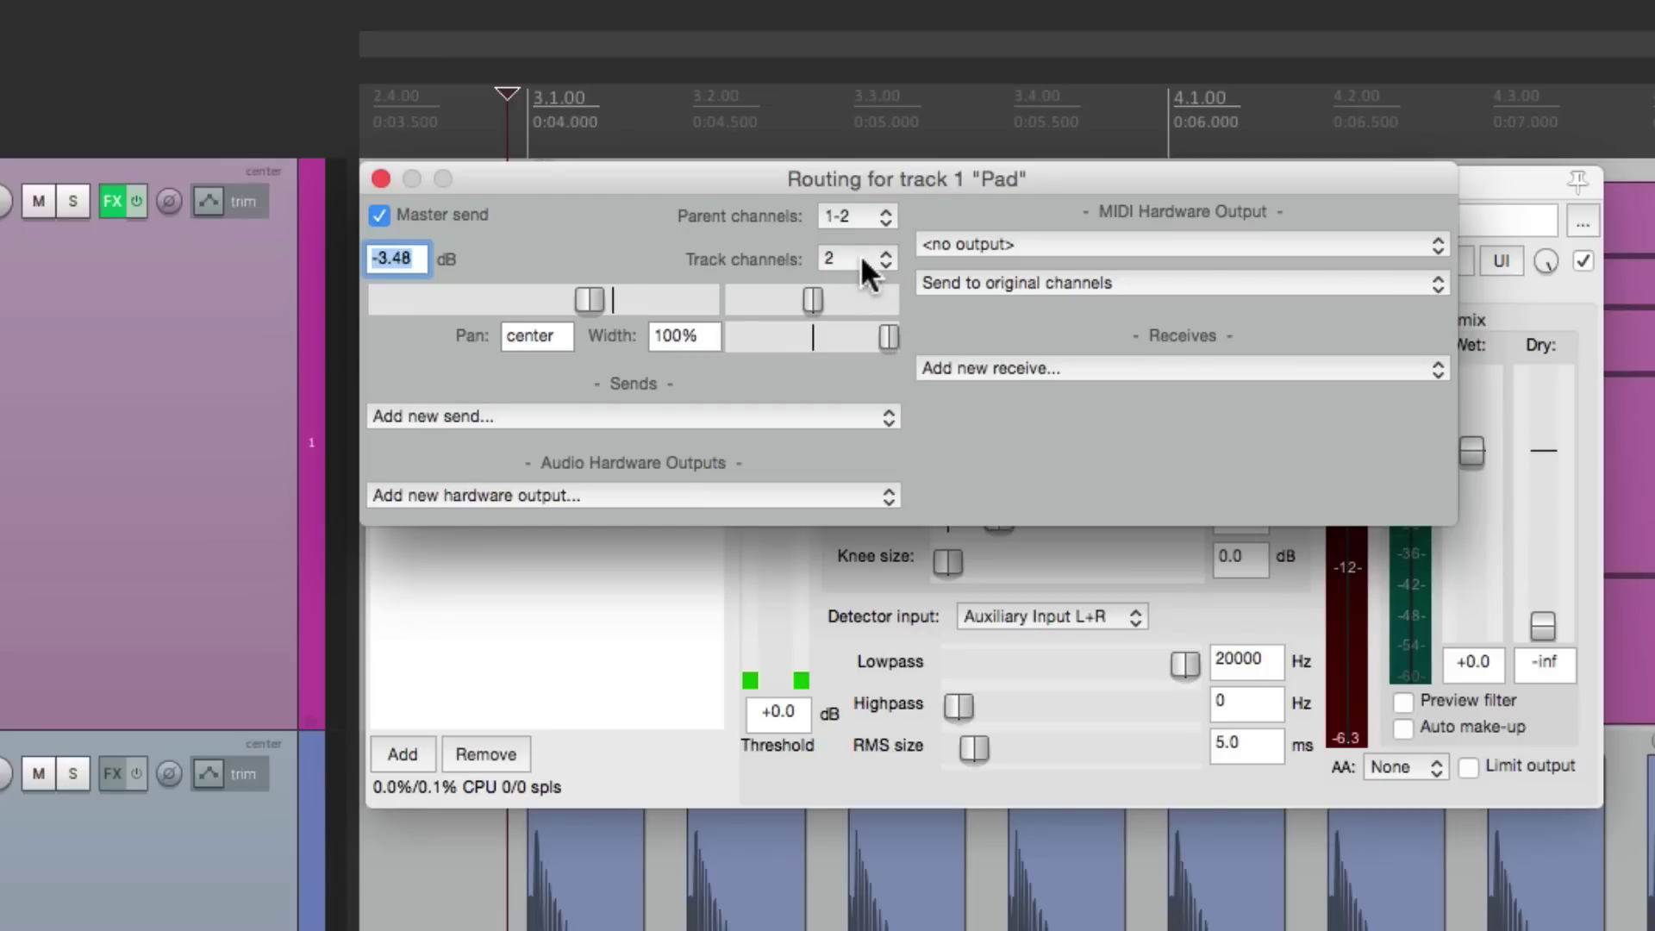
pyautogui.click(865, 263)
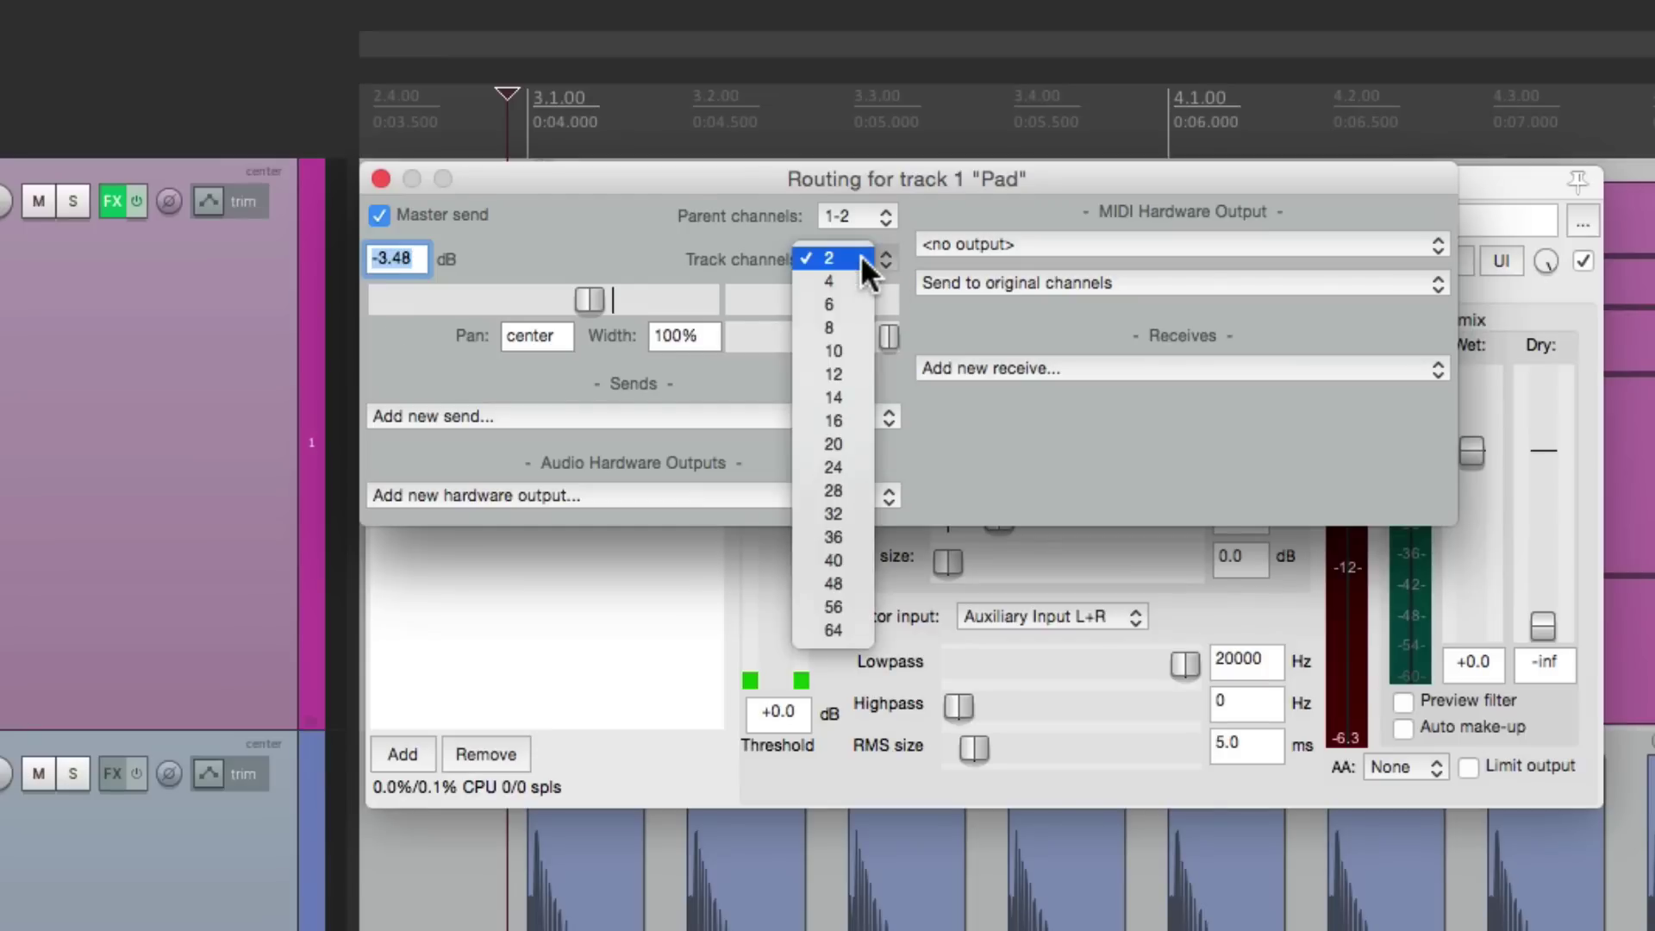
pyautogui.click(860, 286)
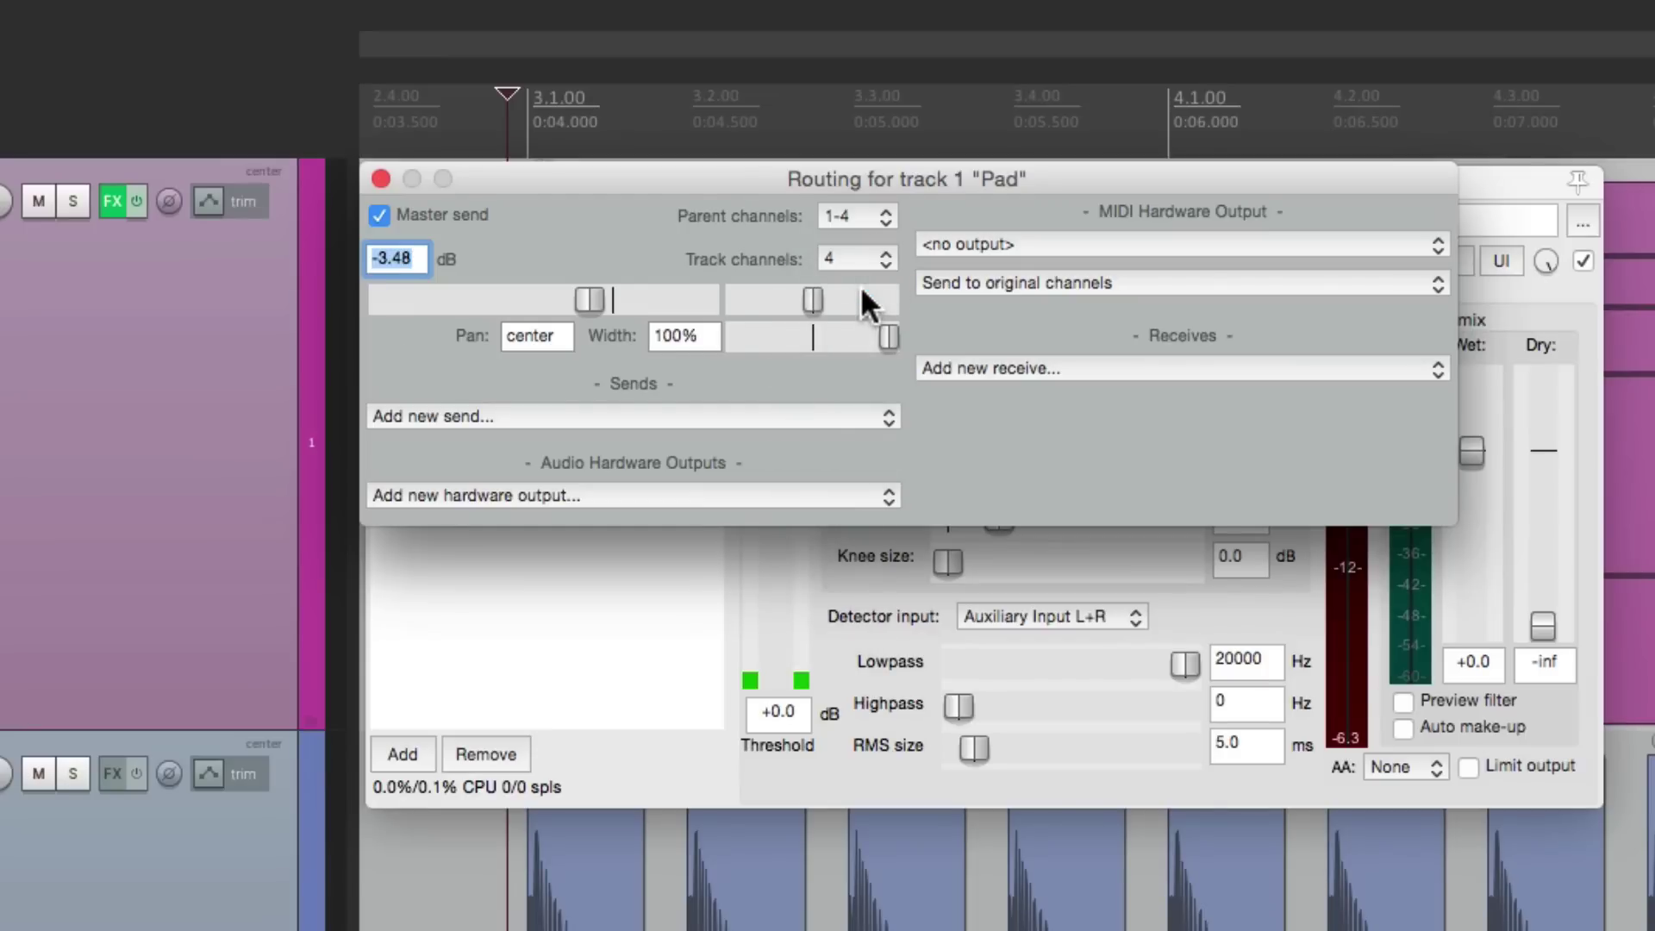
pyautogui.click(382, 178)
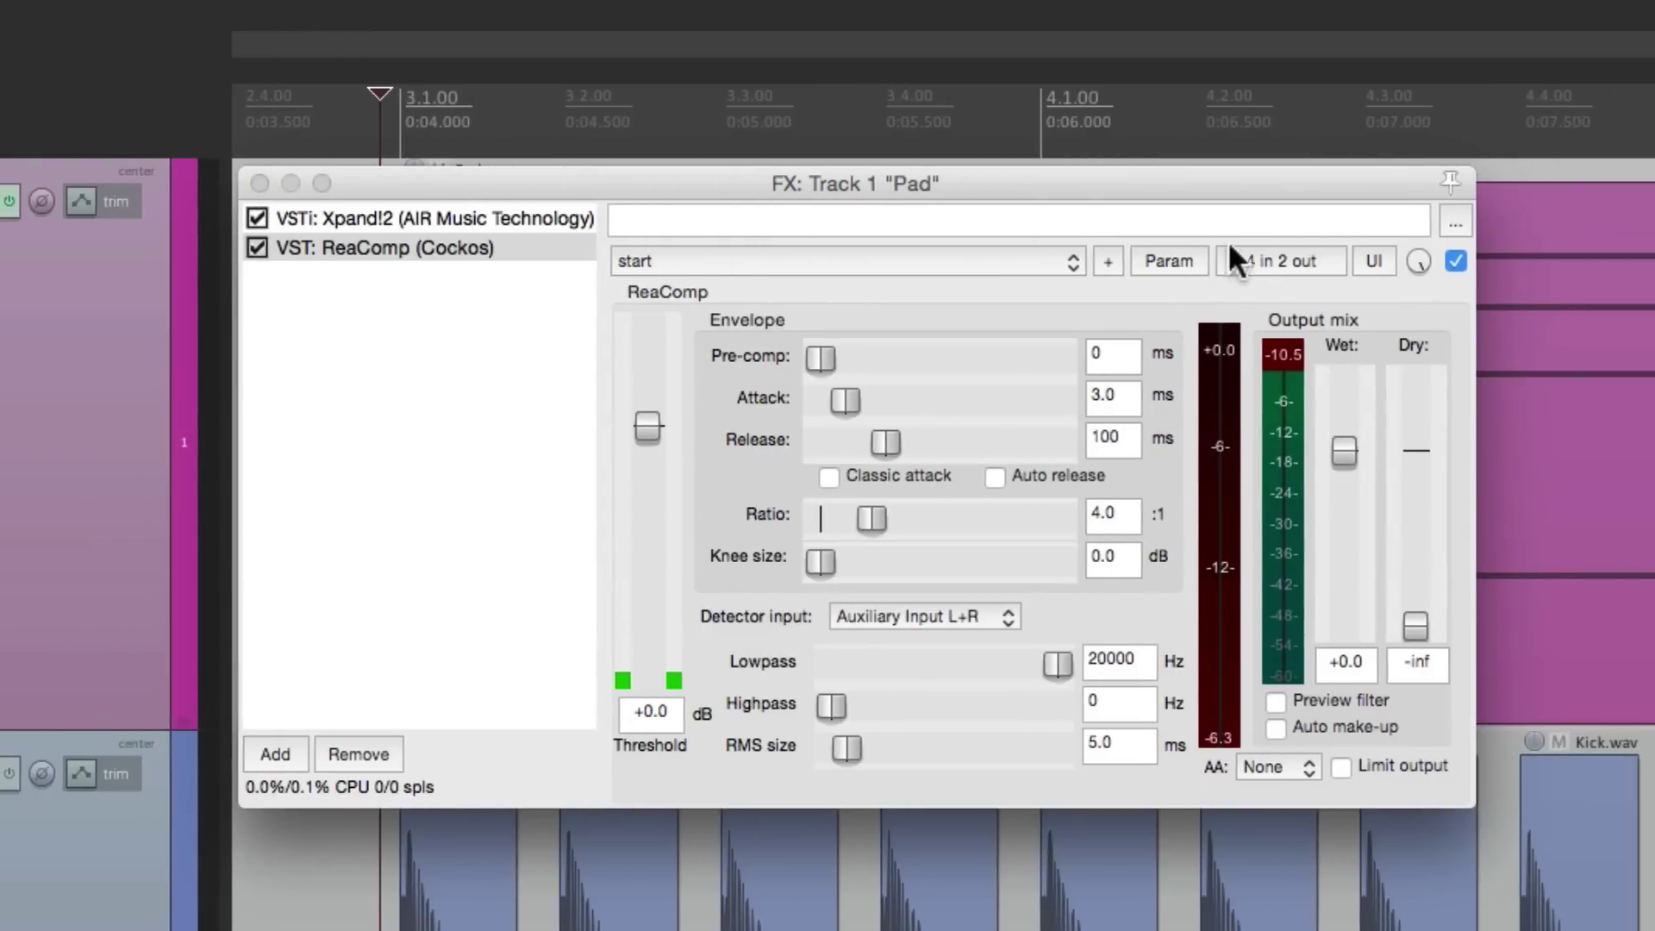
pyautogui.click(1379, 259)
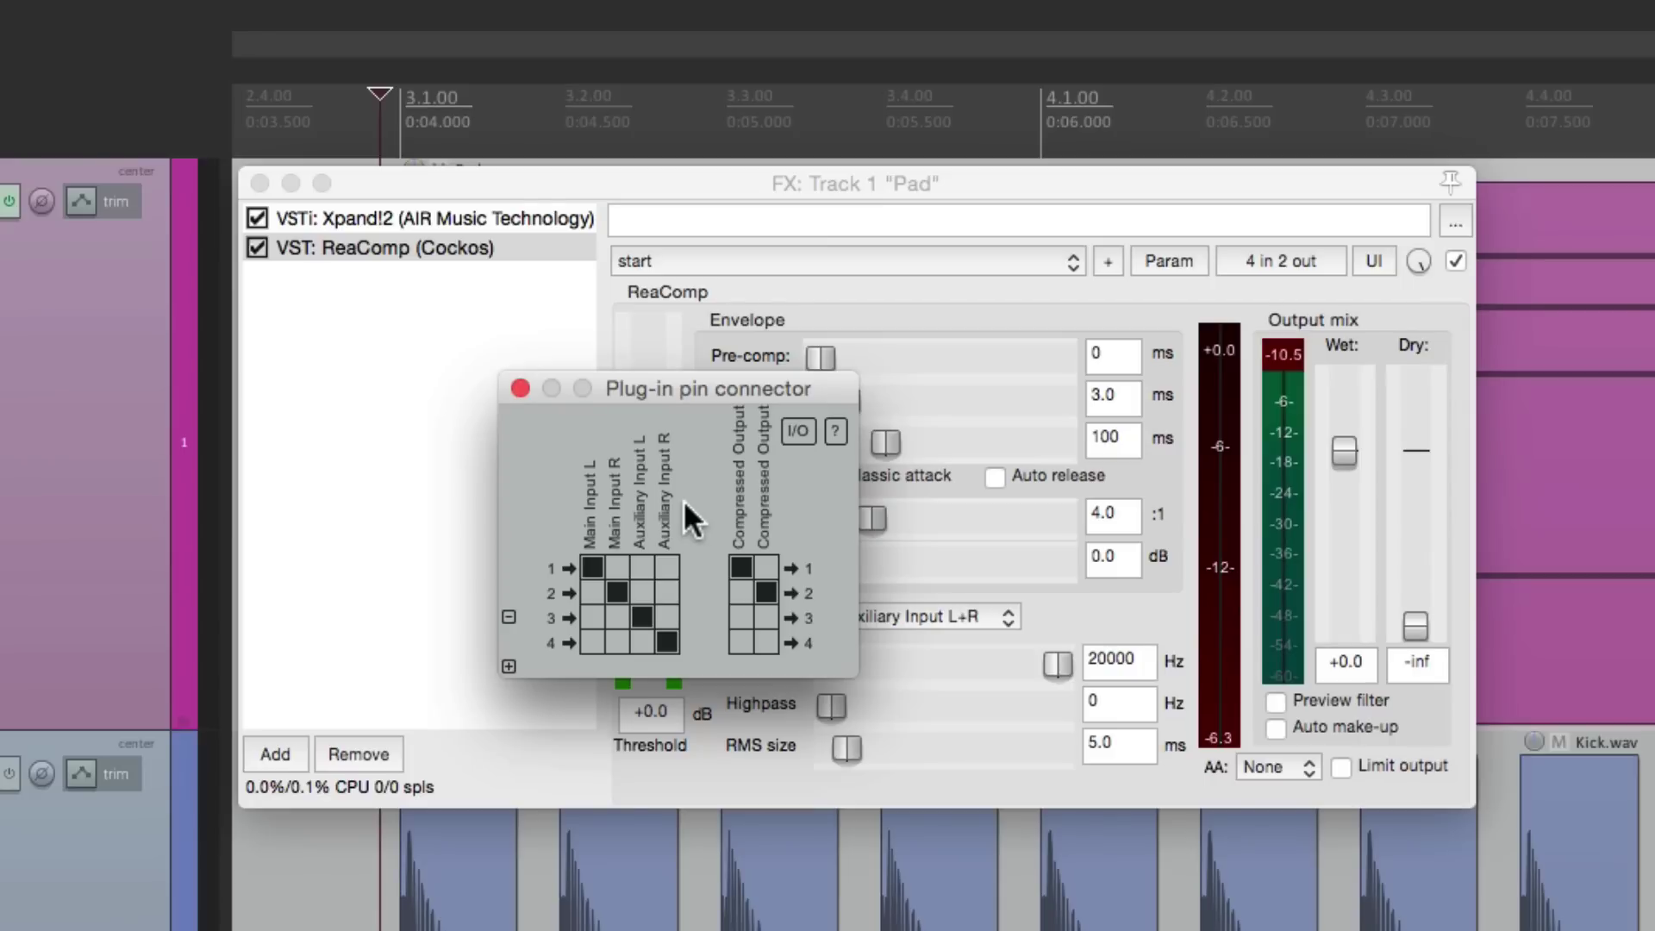
pyautogui.click(520, 388)
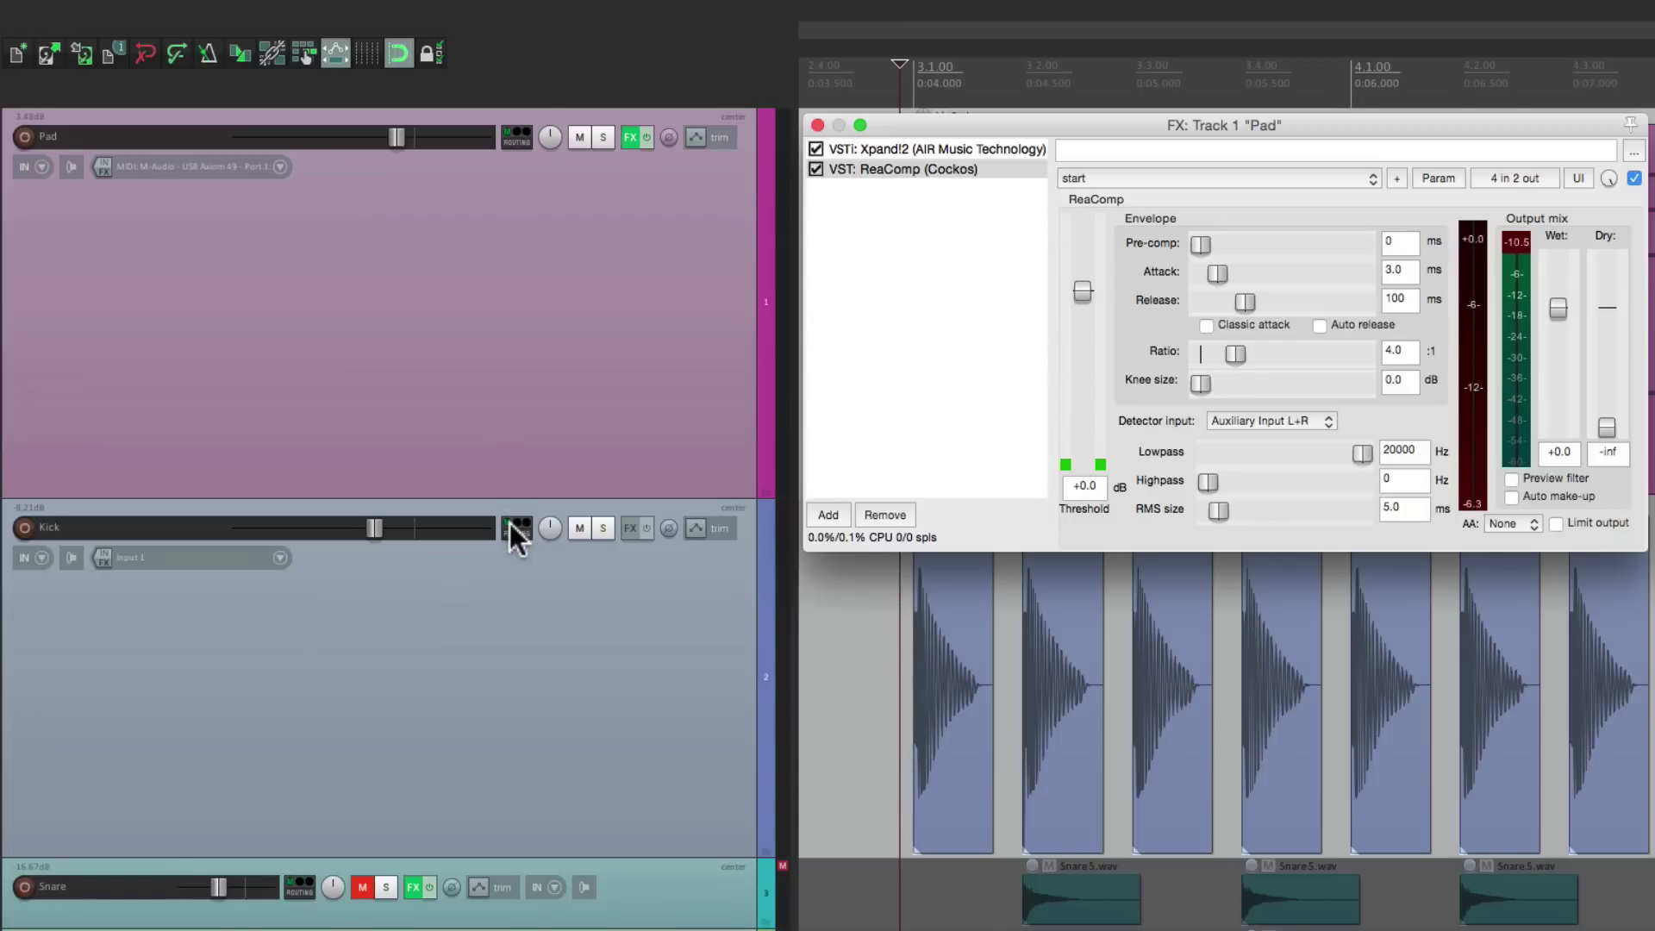
# Create a Pre-Fader (Post-FX) send from the Kick track to the Pad track, routing audio 1/2 to 3/4.
pyautogui.moveTo(514, 527); pyautogui.dragTo(562, 243)
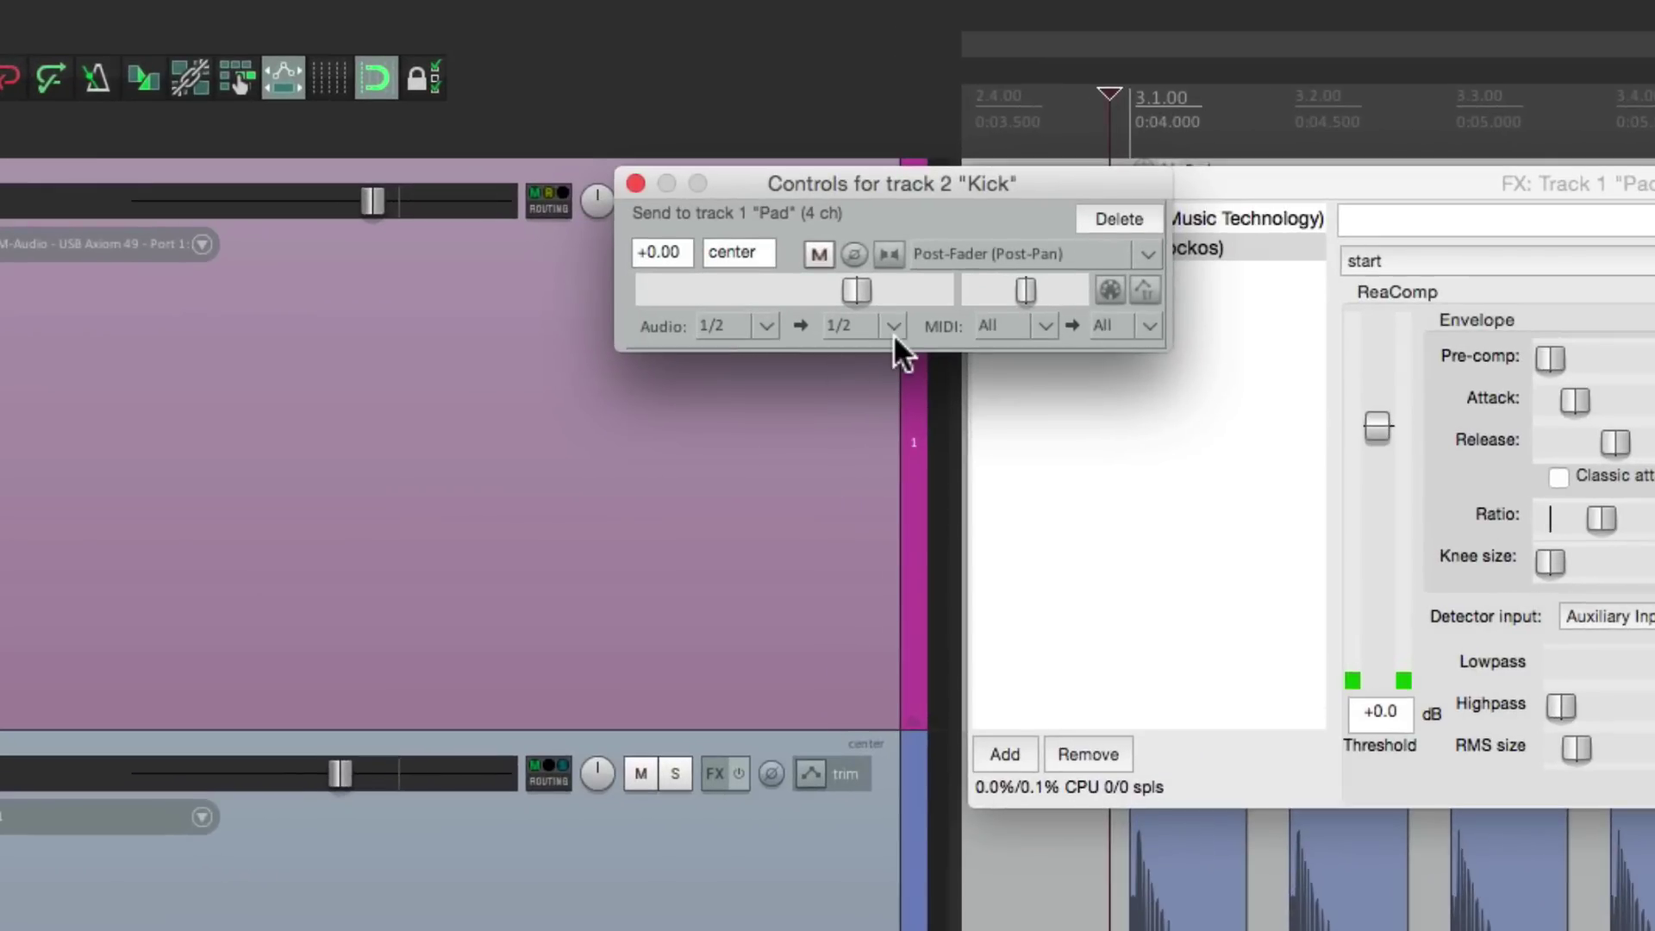
pyautogui.click(973, 262)
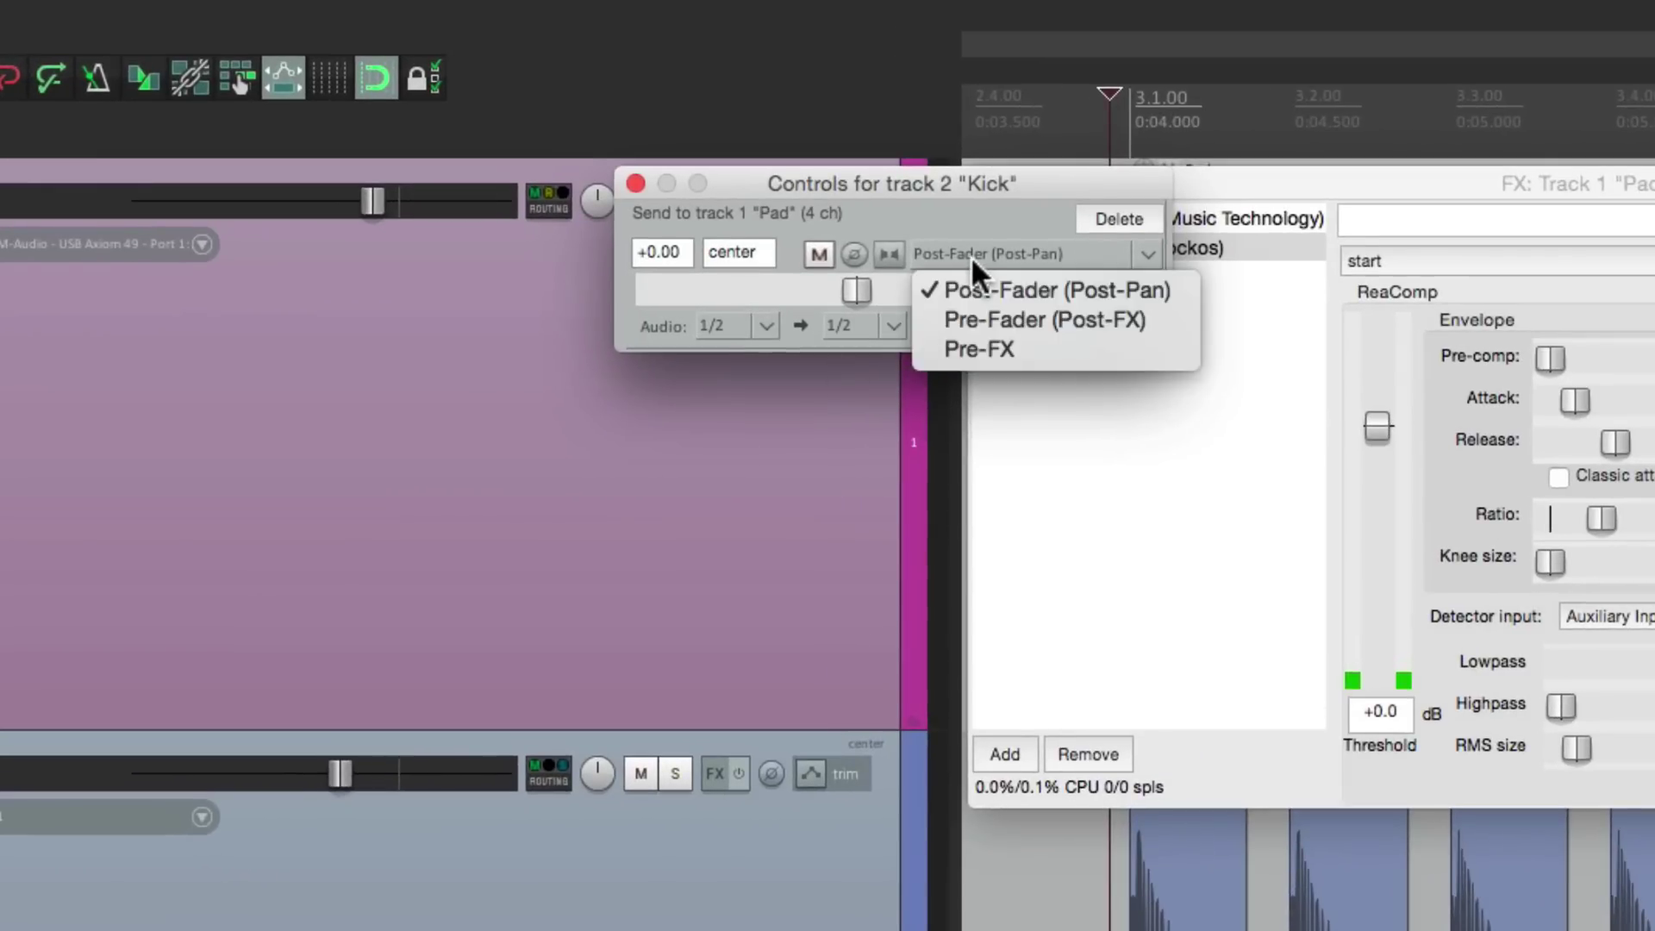
pyautogui.click(988, 321)
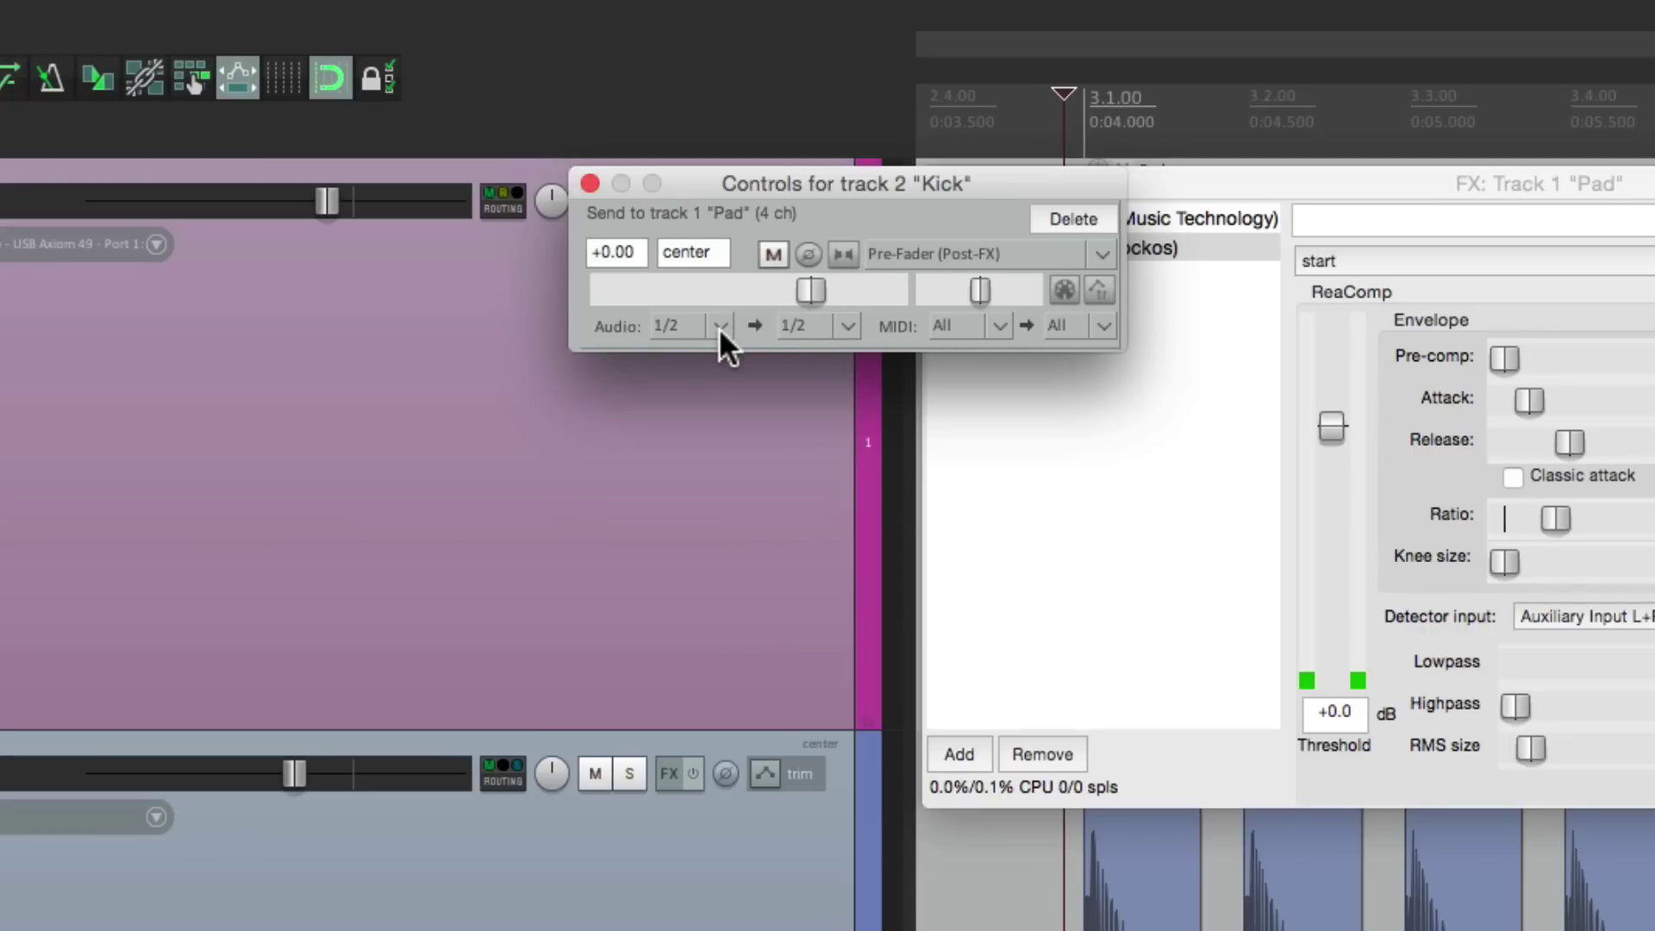
pyautogui.click(846, 324)
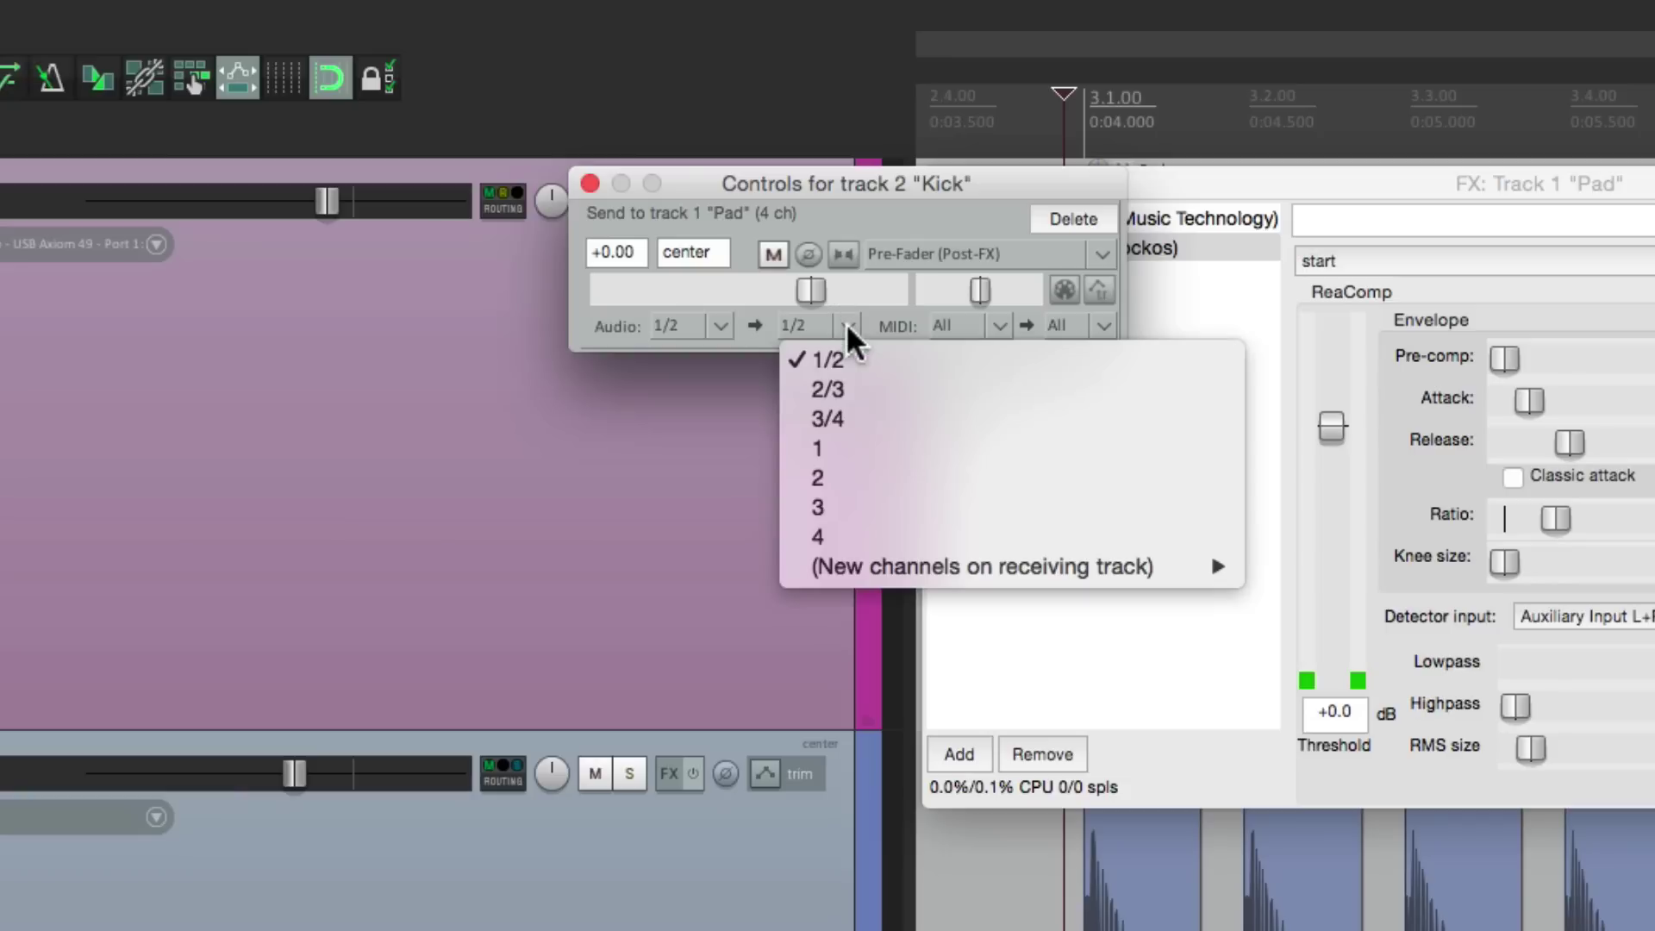
pyautogui.click(869, 419)
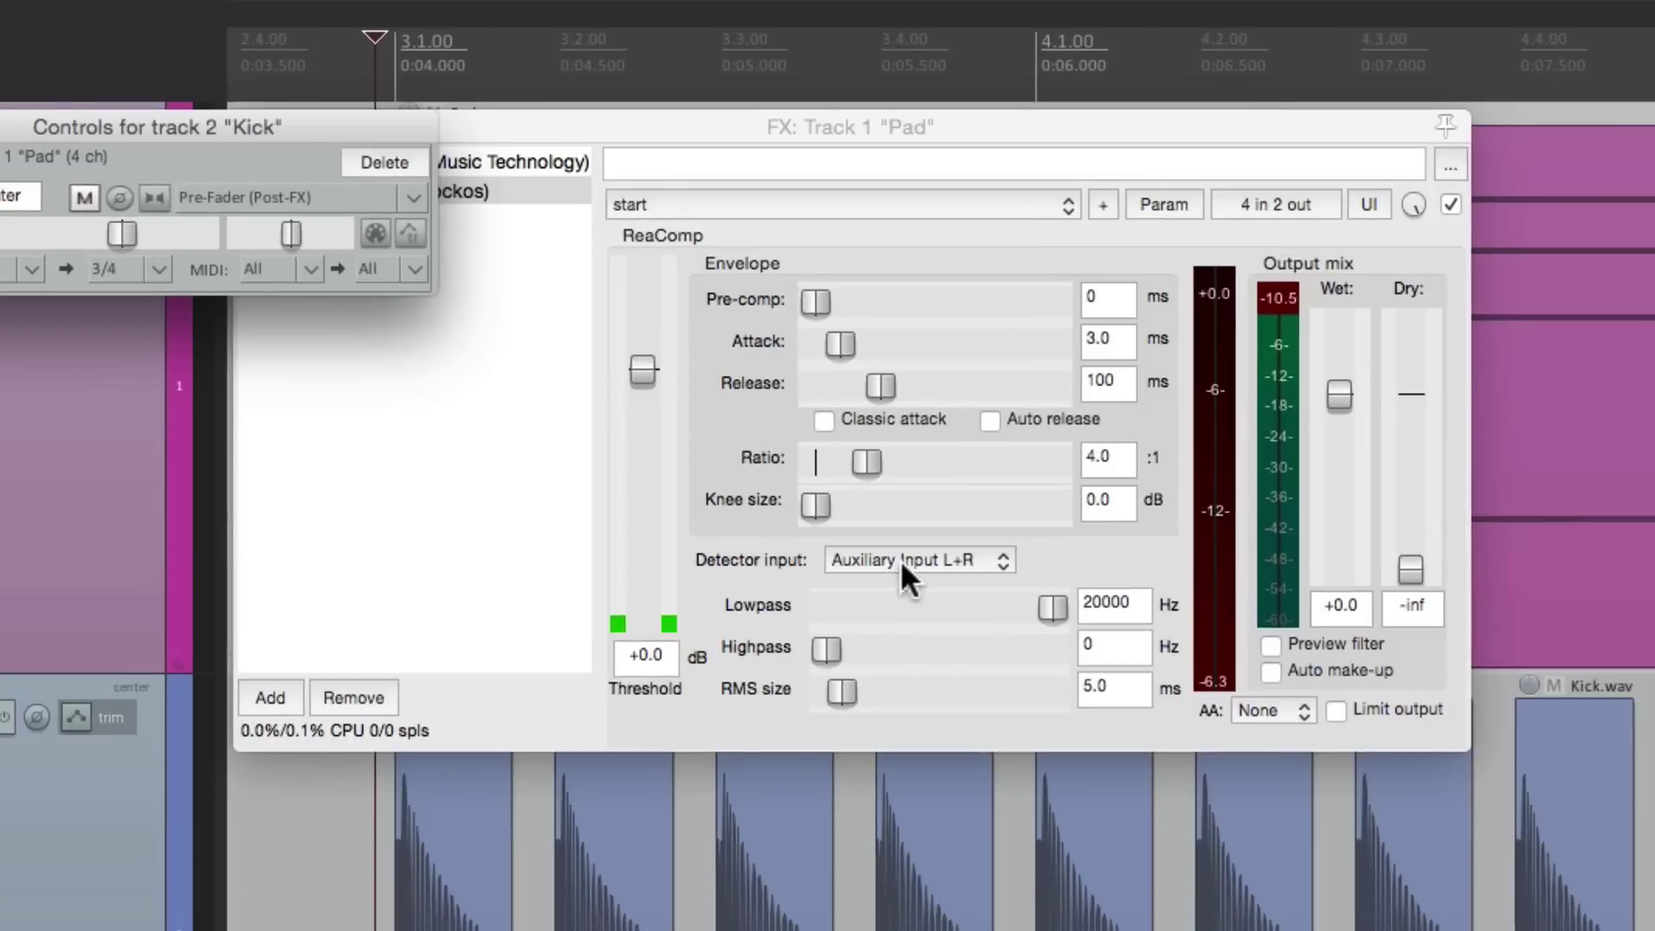
# Keep Auxiliary Input L+R as ReaComp's detector input and lower the threshold to -3.2 dB.
pyautogui.click(1273, 422)
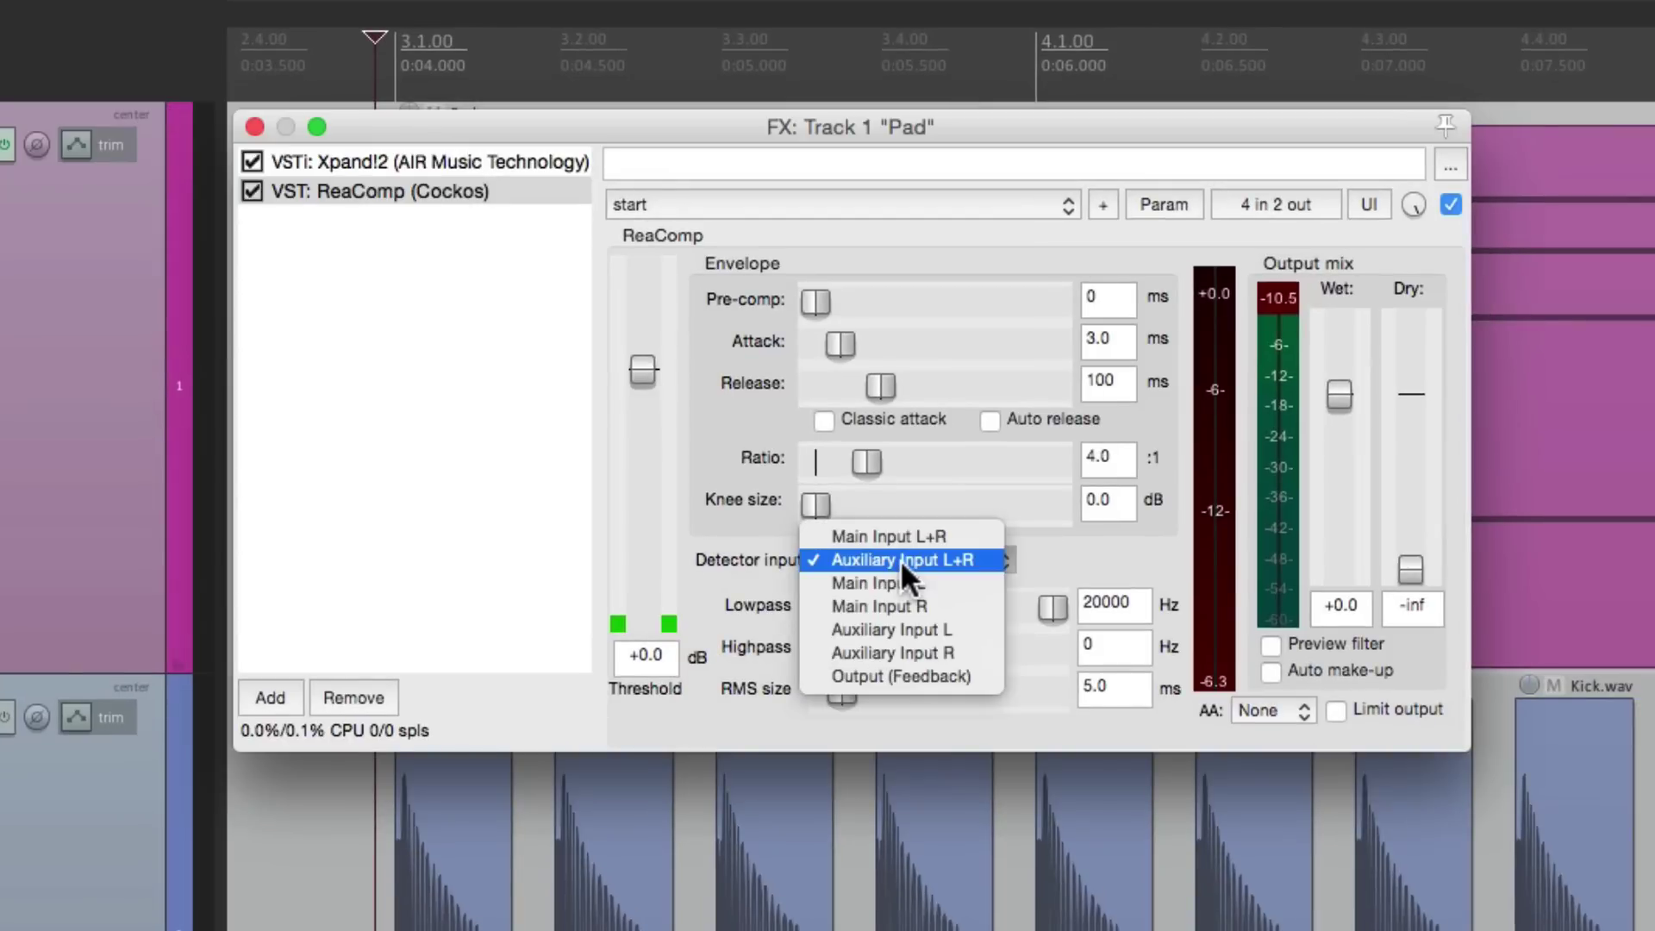
pyautogui.click(900, 560)
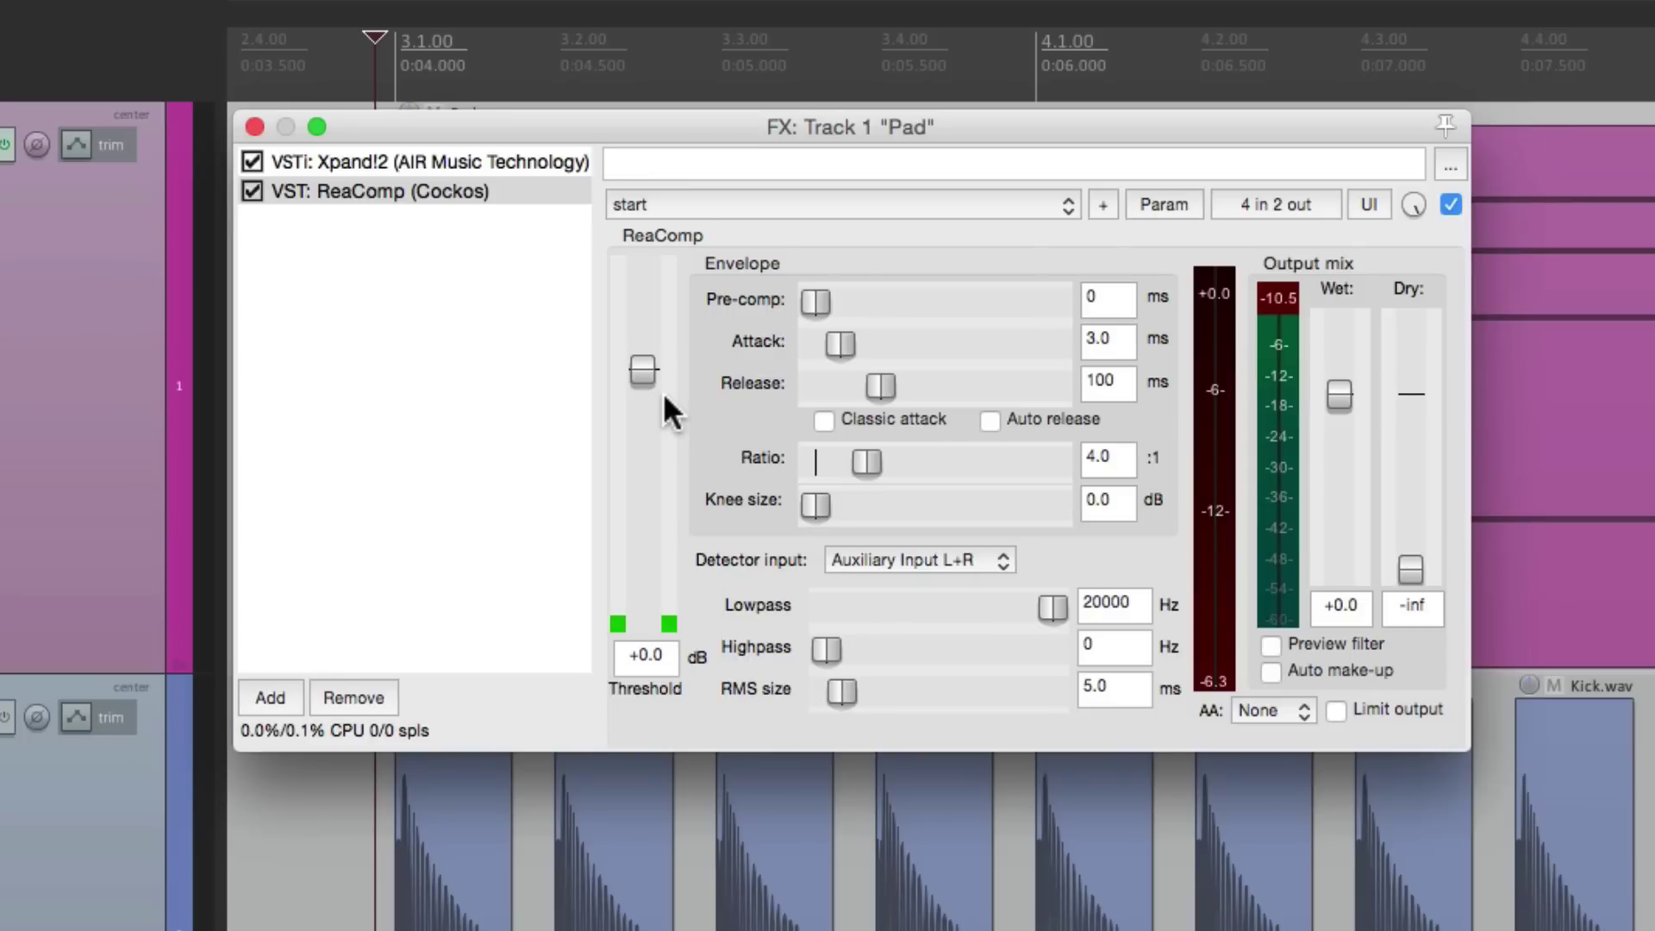
pyautogui.moveTo(644, 364); pyautogui.dragTo(648, 386)
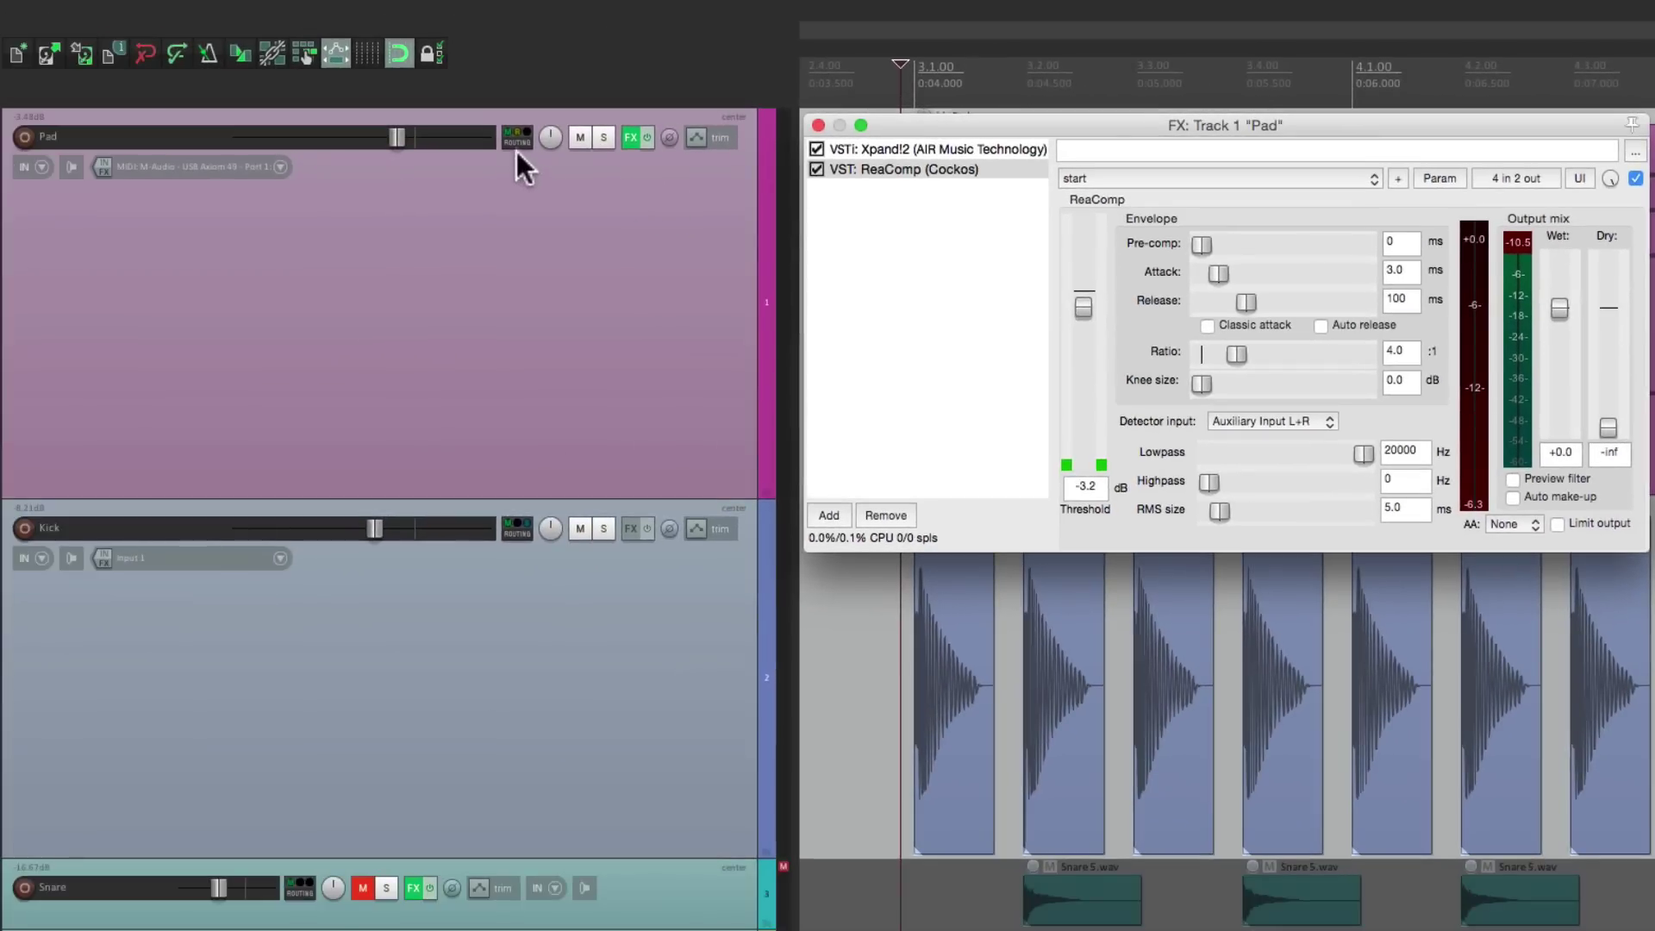
# Remove the Kick receive from the Pad track and set its track channels back to 2.
pyautogui.click(518, 141)
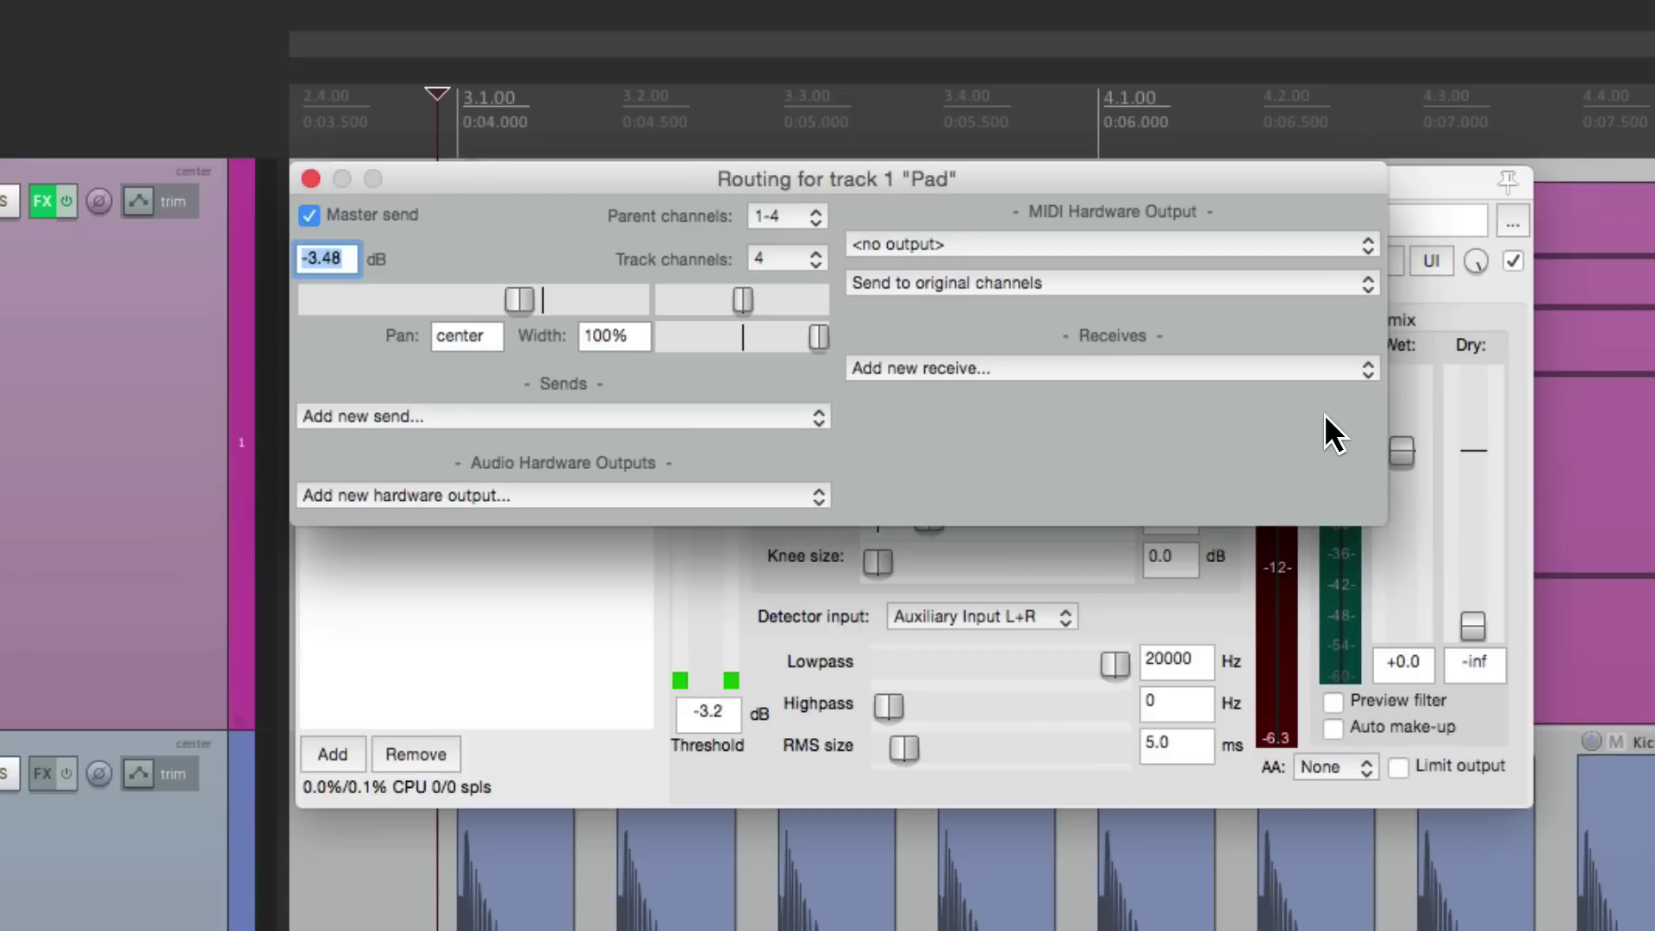
pyautogui.click(797, 262)
pyautogui.click(310, 178)
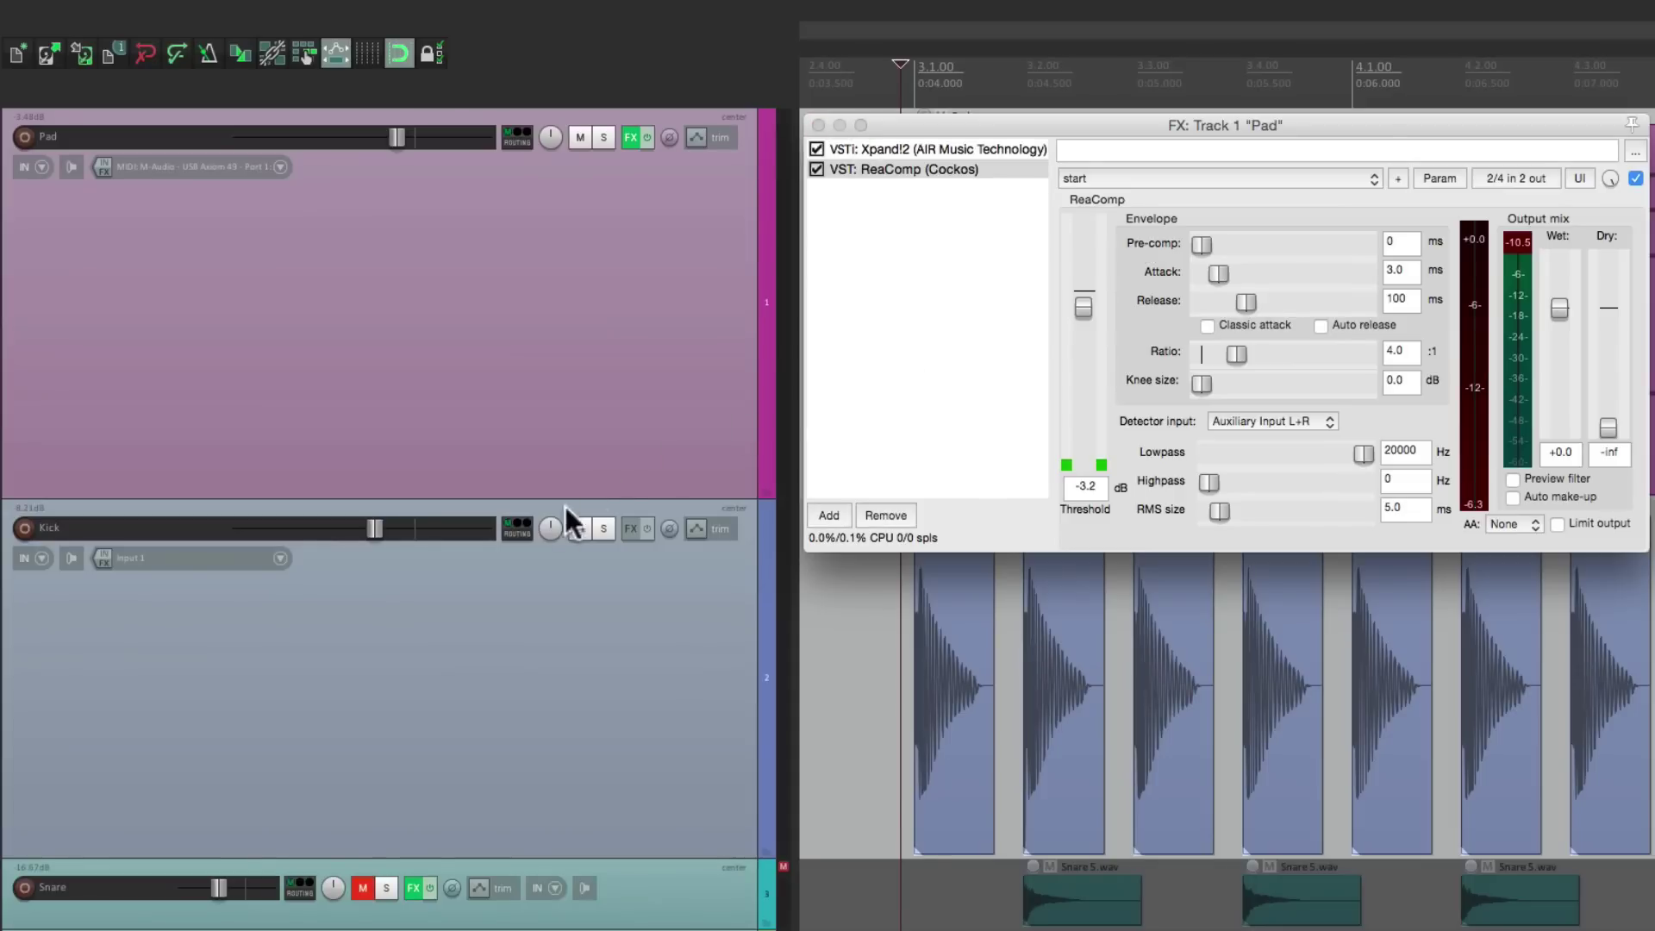
# Create a Pre-Fader (Post-FX) send from Kick to Pad using new receiving channels 3/4, and check the Pad track's routing.
pyautogui.moveTo(520, 531); pyautogui.dragTo(634, 422)
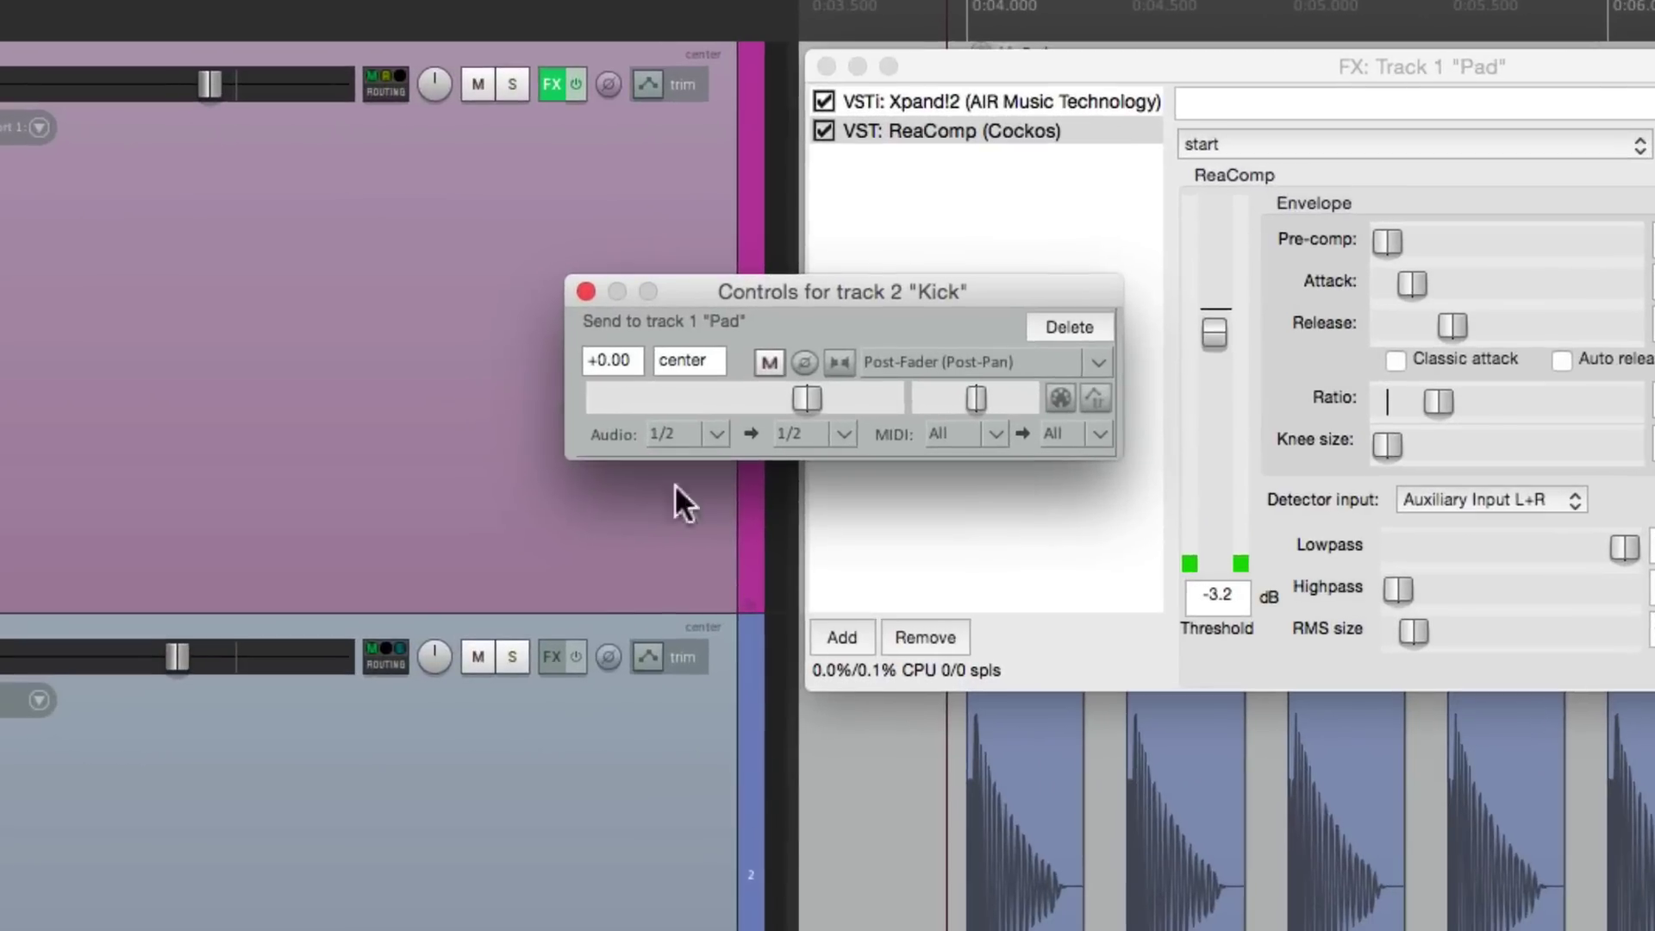
pyautogui.click(928, 354)
pyautogui.click(995, 428)
pyautogui.click(835, 433)
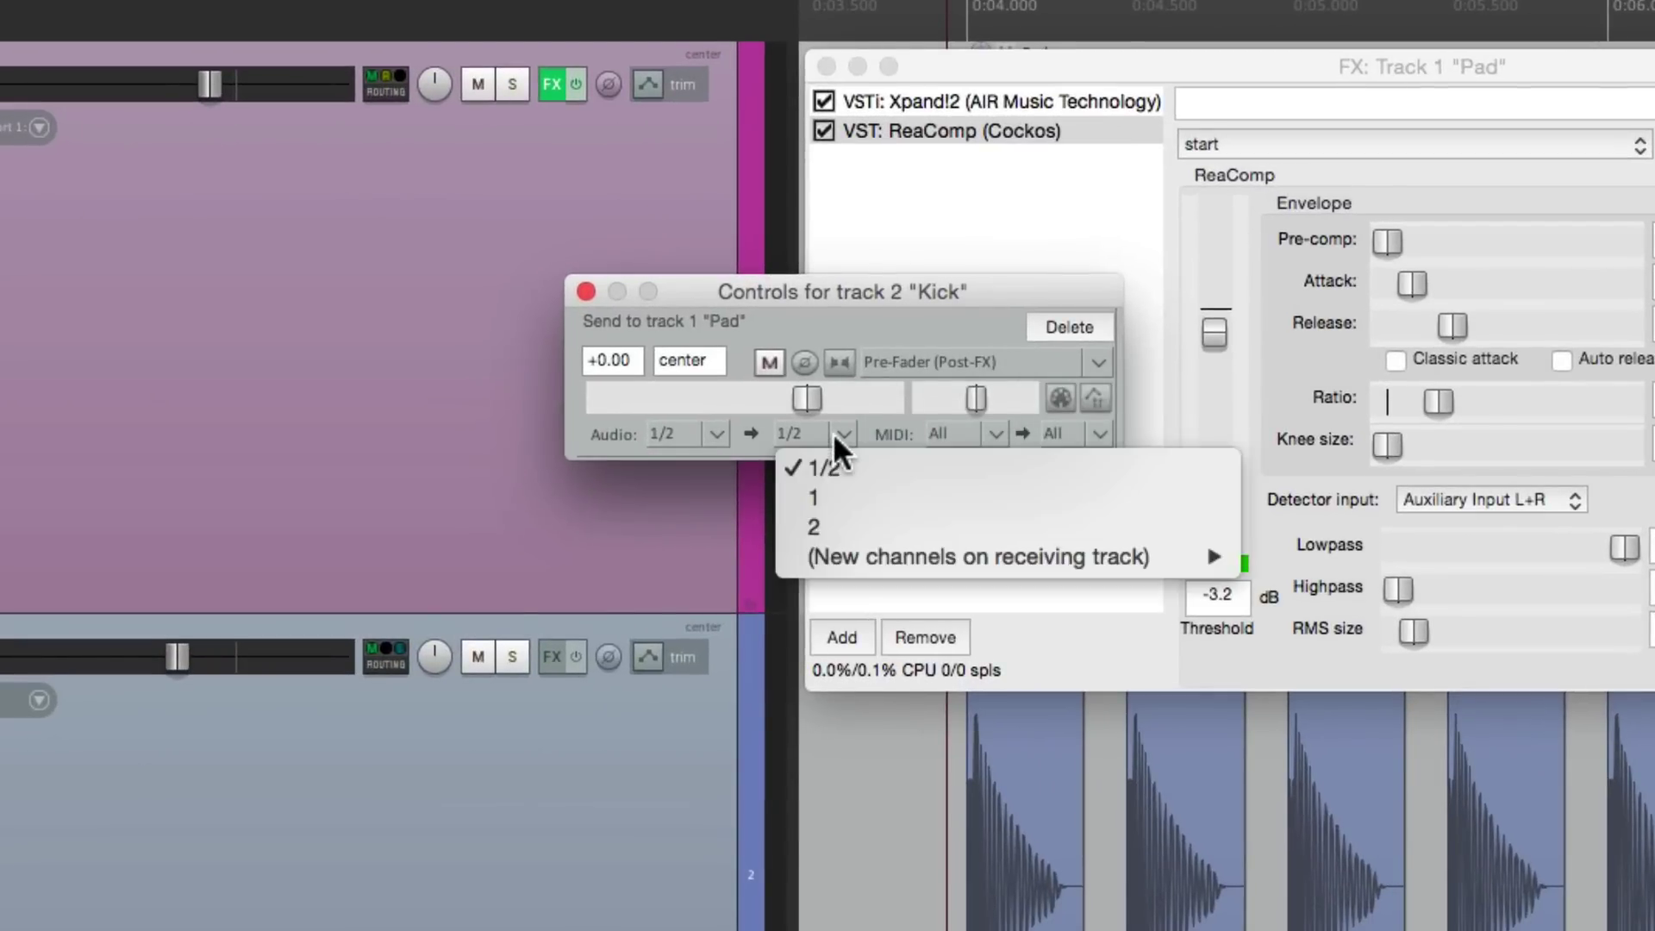
pyautogui.moveTo(875, 556)
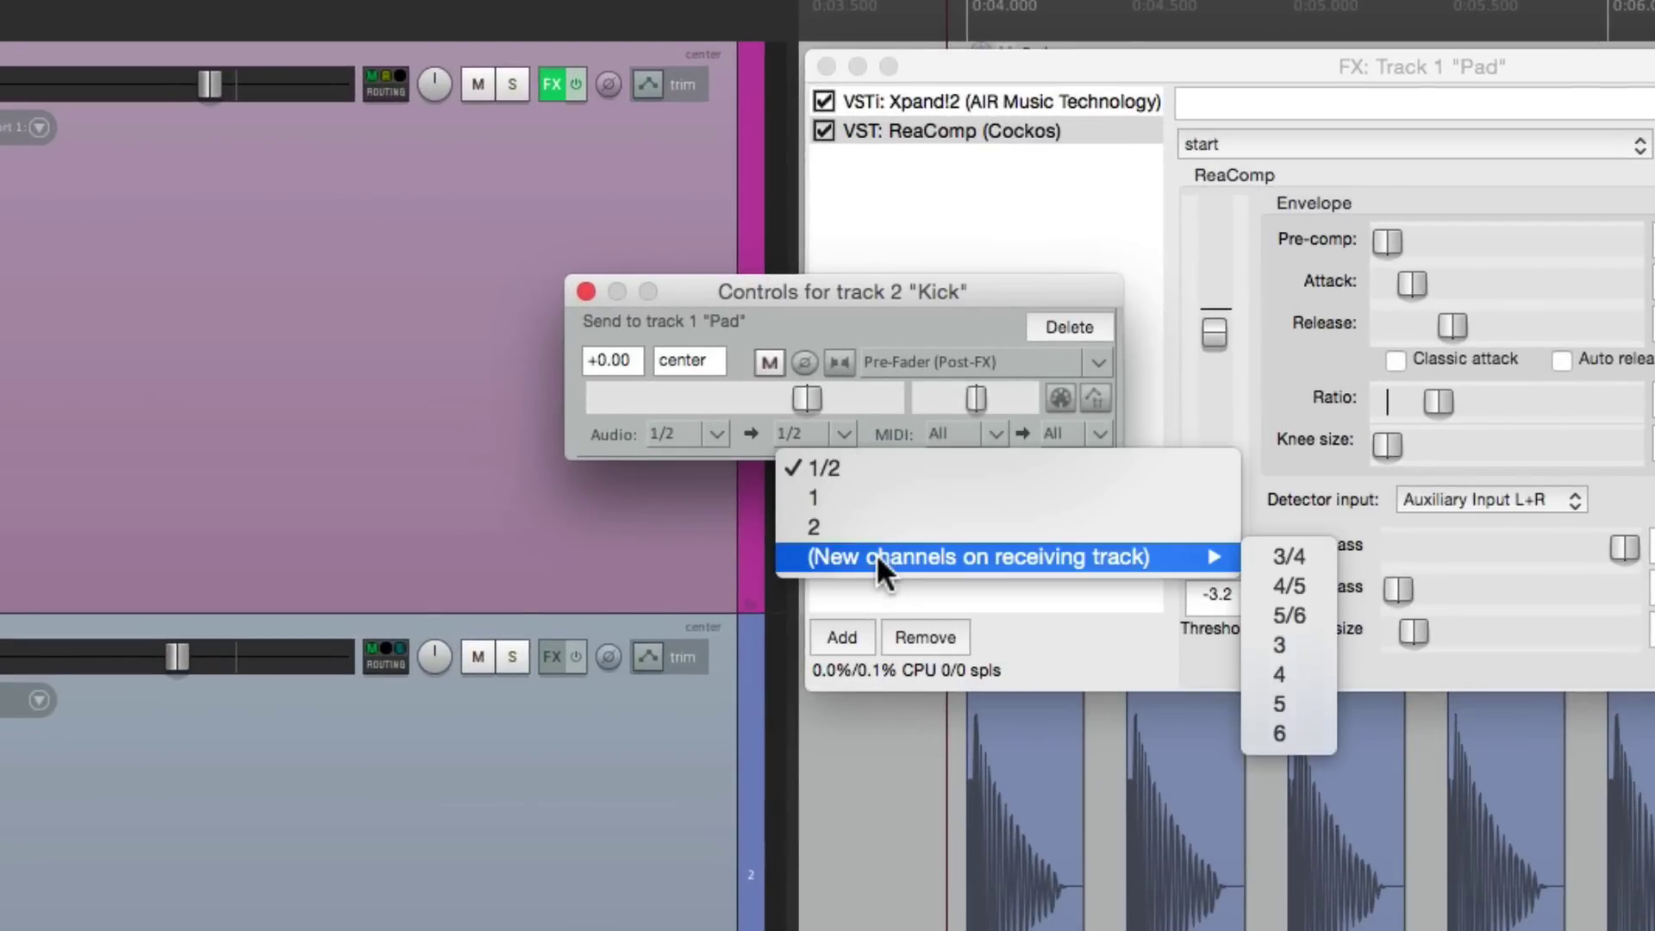
pyautogui.click(1258, 568)
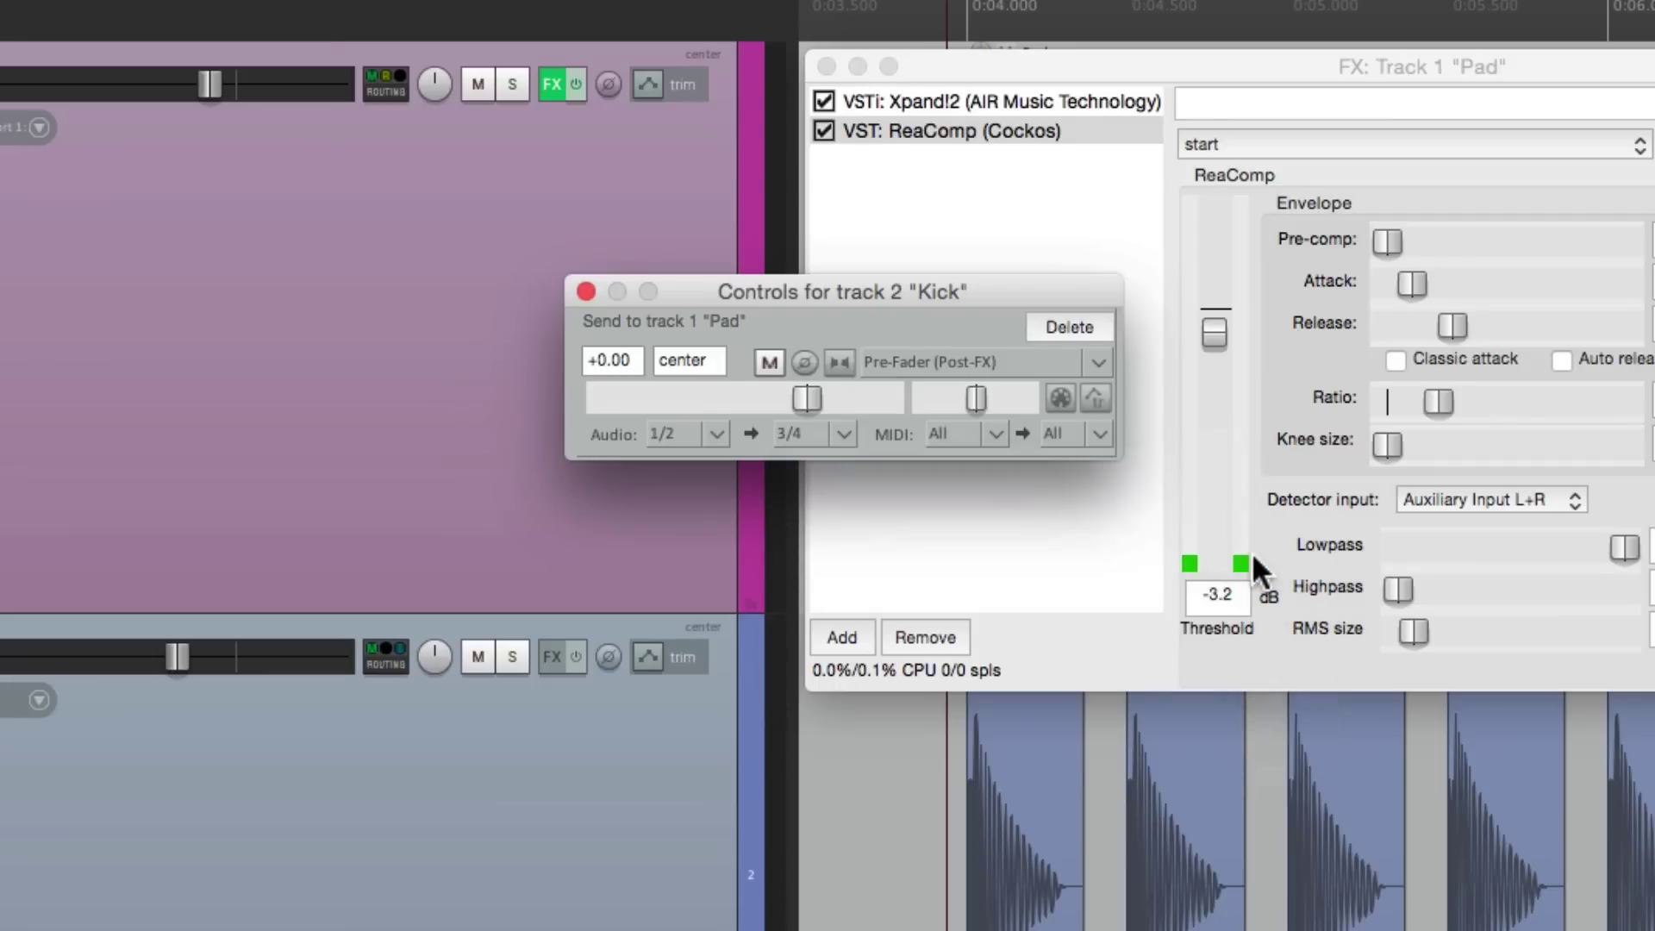
pyautogui.click(586, 291)
pyautogui.click(385, 83)
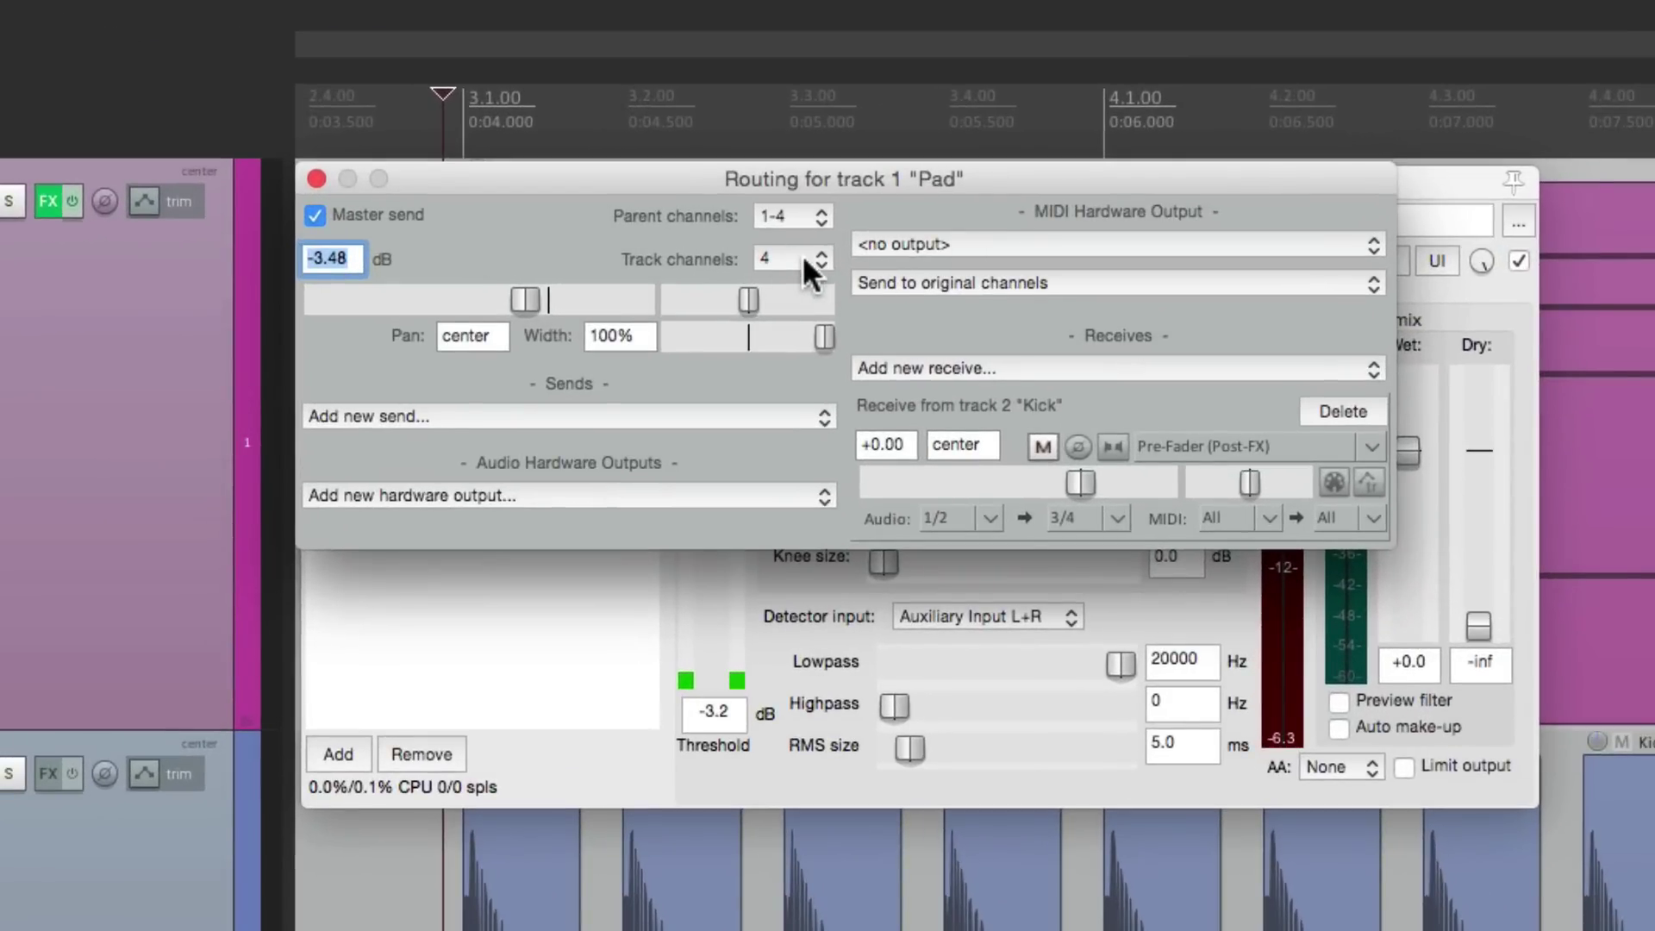
pyautogui.click(315, 179)
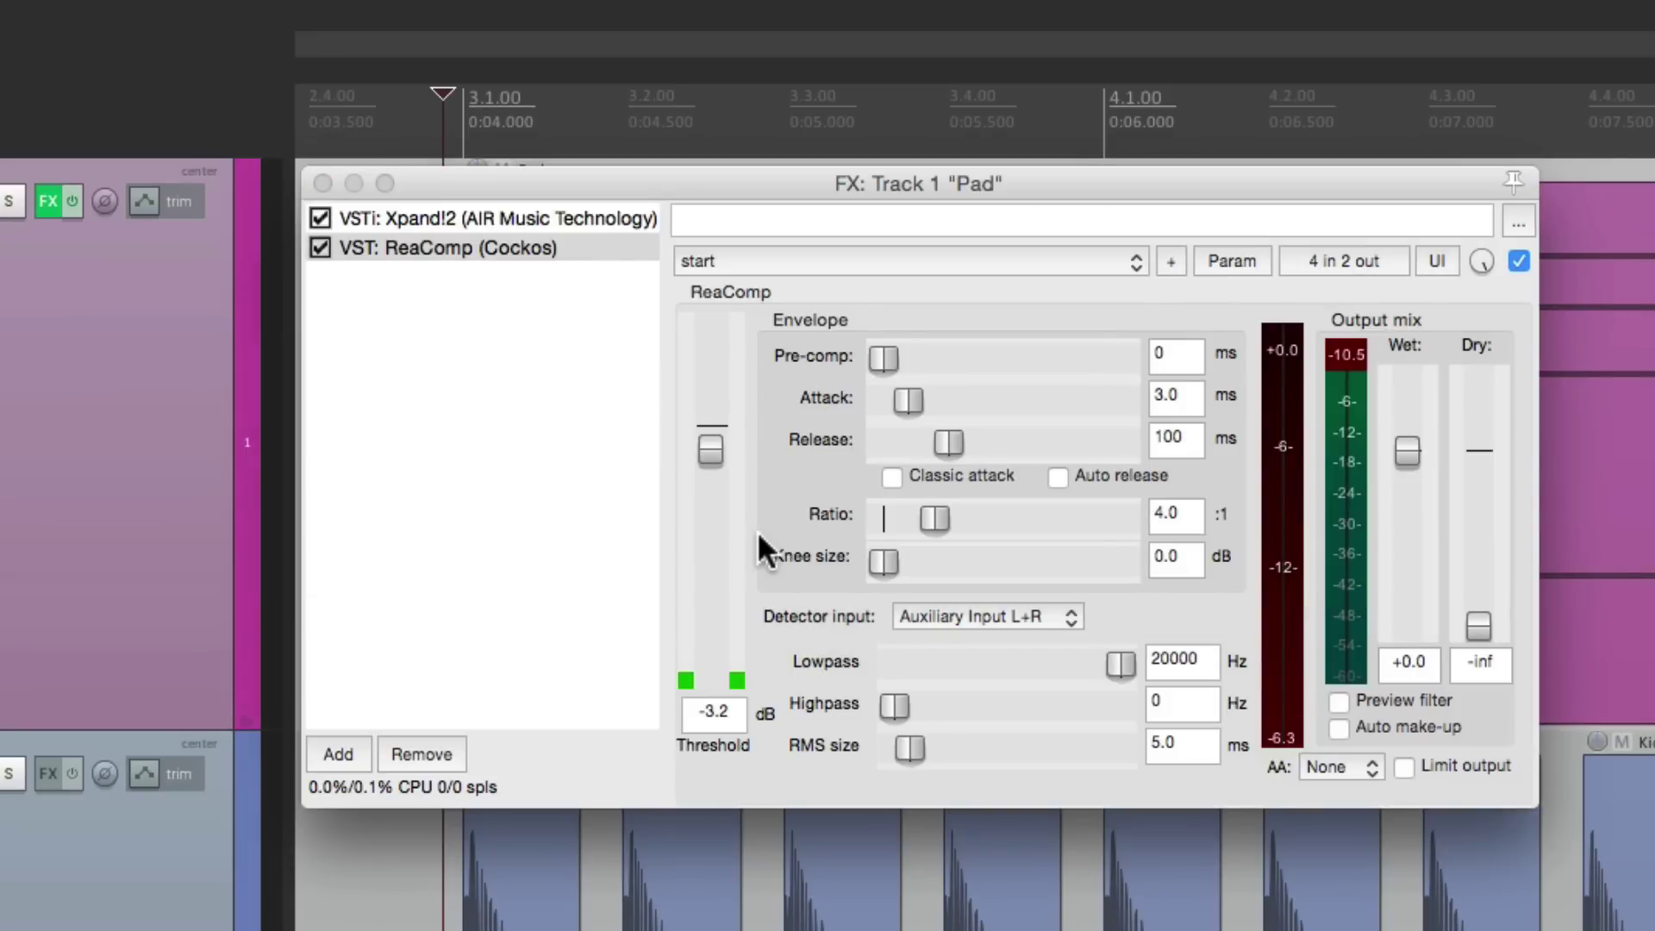
# Set ReaComp's release to 0 ms, threshold to -34.2 dB and attack to 4.0 ms on the Pad track.
pyautogui.moveTo(949, 441); pyautogui.dragTo(816, 460)
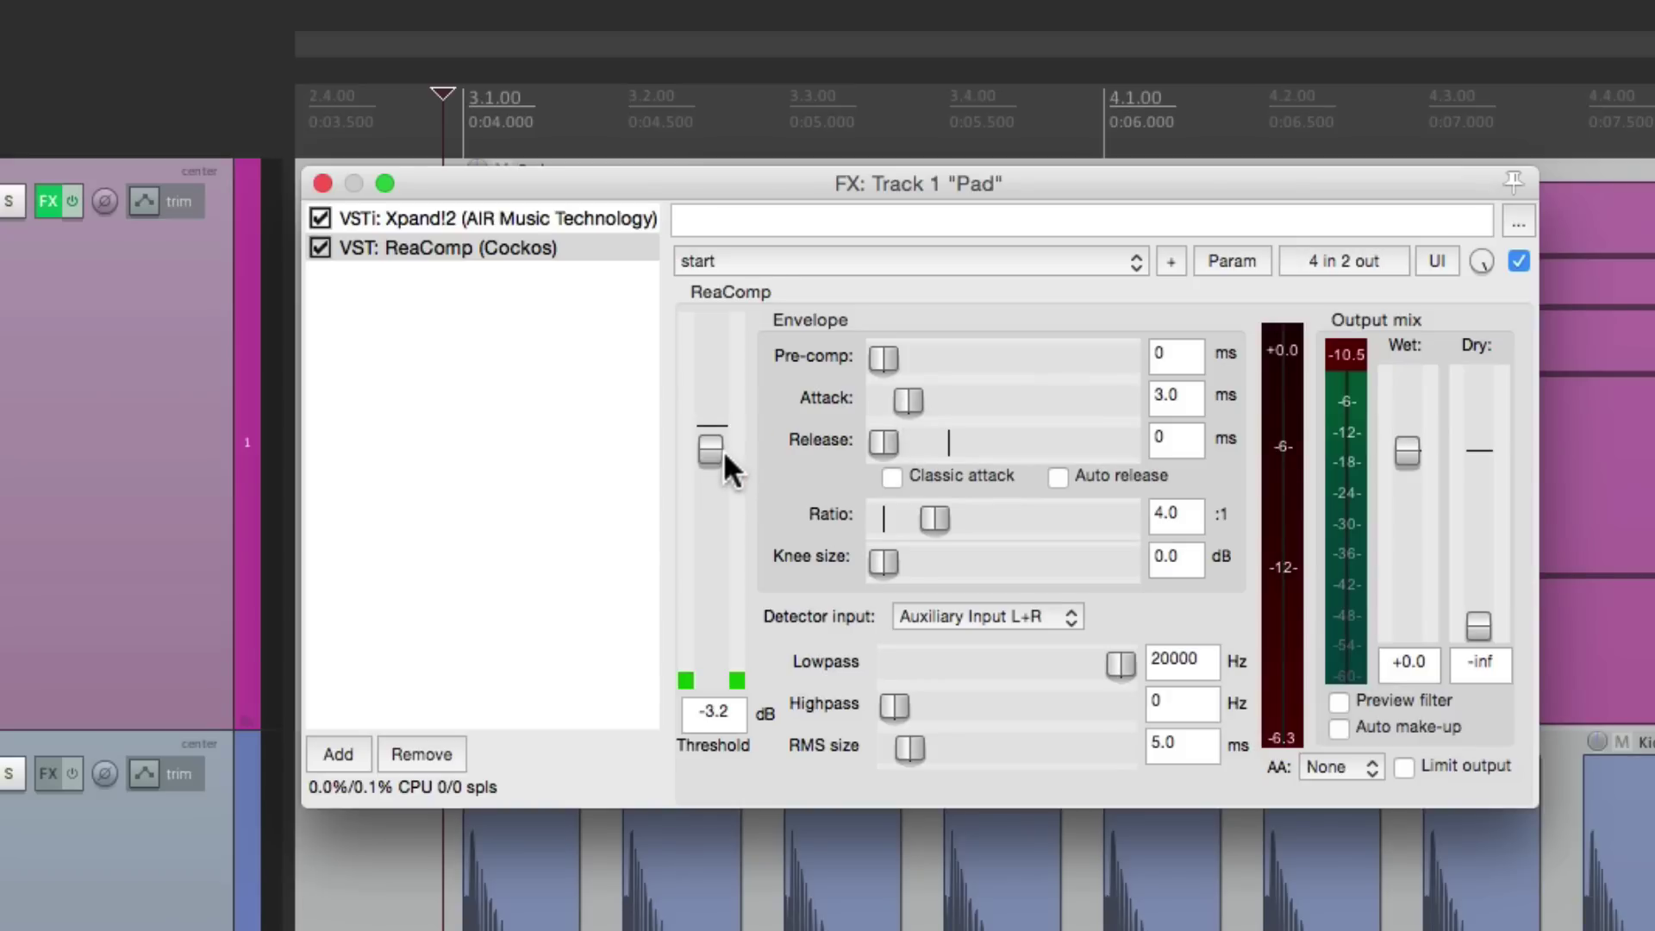
pyautogui.moveTo(706, 442); pyautogui.dragTo(712, 593)
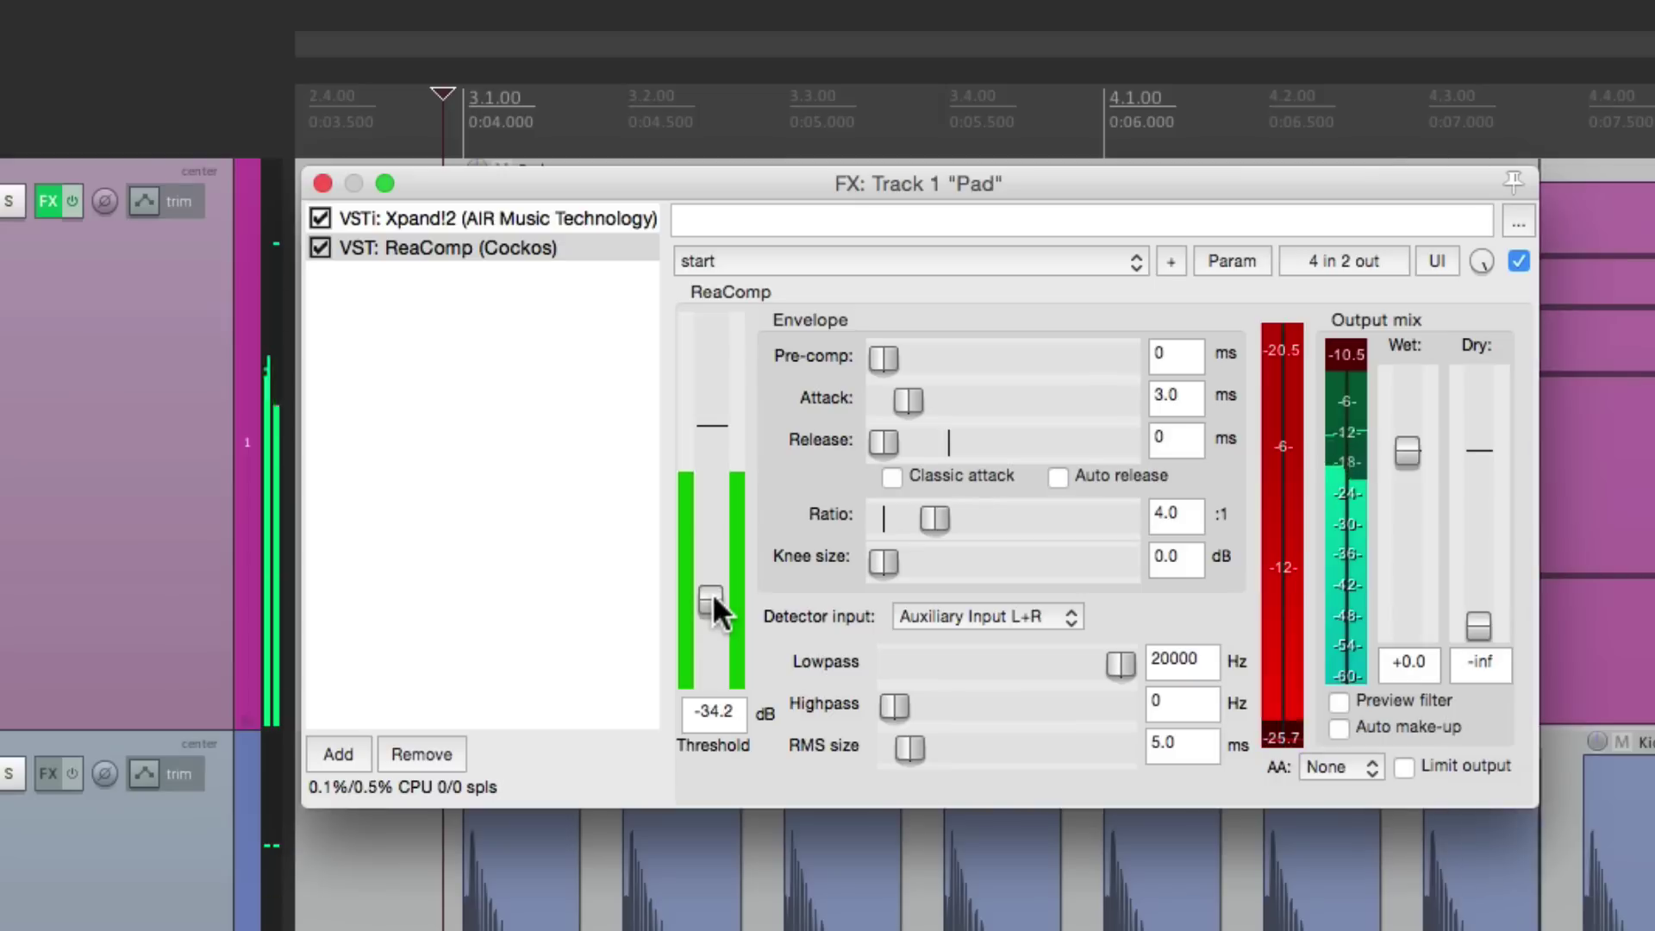
pyautogui.moveTo(924, 392)
pyautogui.mouseDown()
pyautogui.moveTo(880, 406)
pyautogui.moveTo(1012, 384)
pyautogui.moveTo(909, 387)
pyautogui.mouseUp()
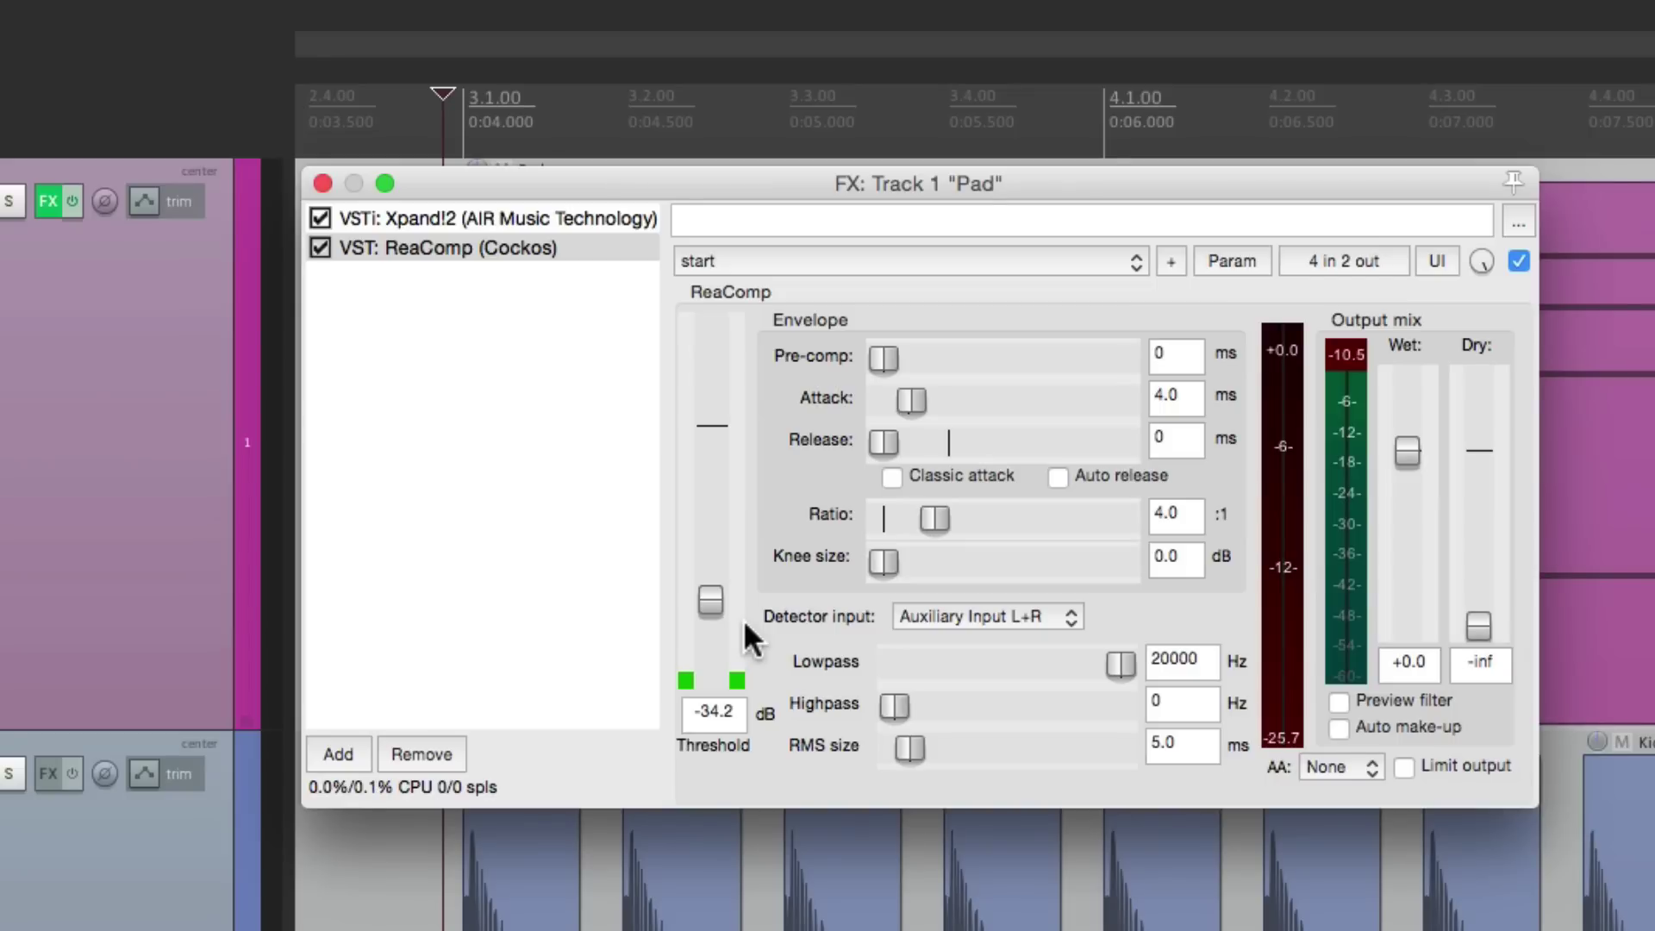
# Audition the sidechain effect during playback and fine-tune ReaComp's threshold to -38.7 dB.
pyautogui.press('space')
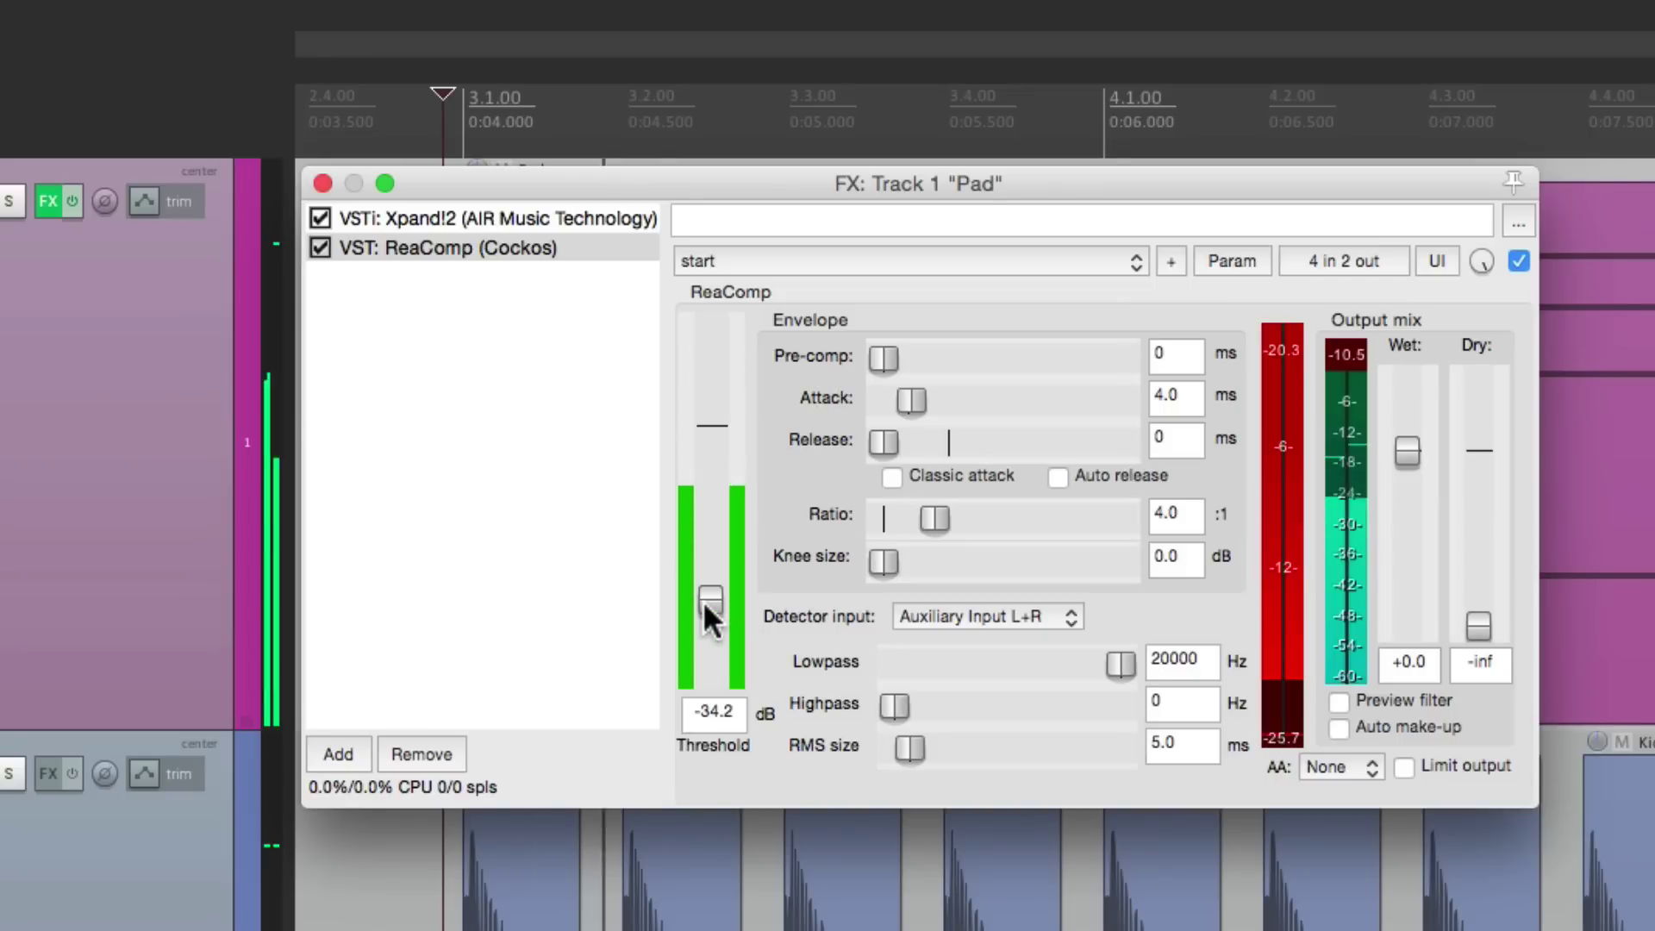
pyautogui.moveTo(712, 604)
pyautogui.mouseDown()
pyautogui.moveTo(716, 647)
pyautogui.moveTo(705, 588)
pyautogui.mouseUp()
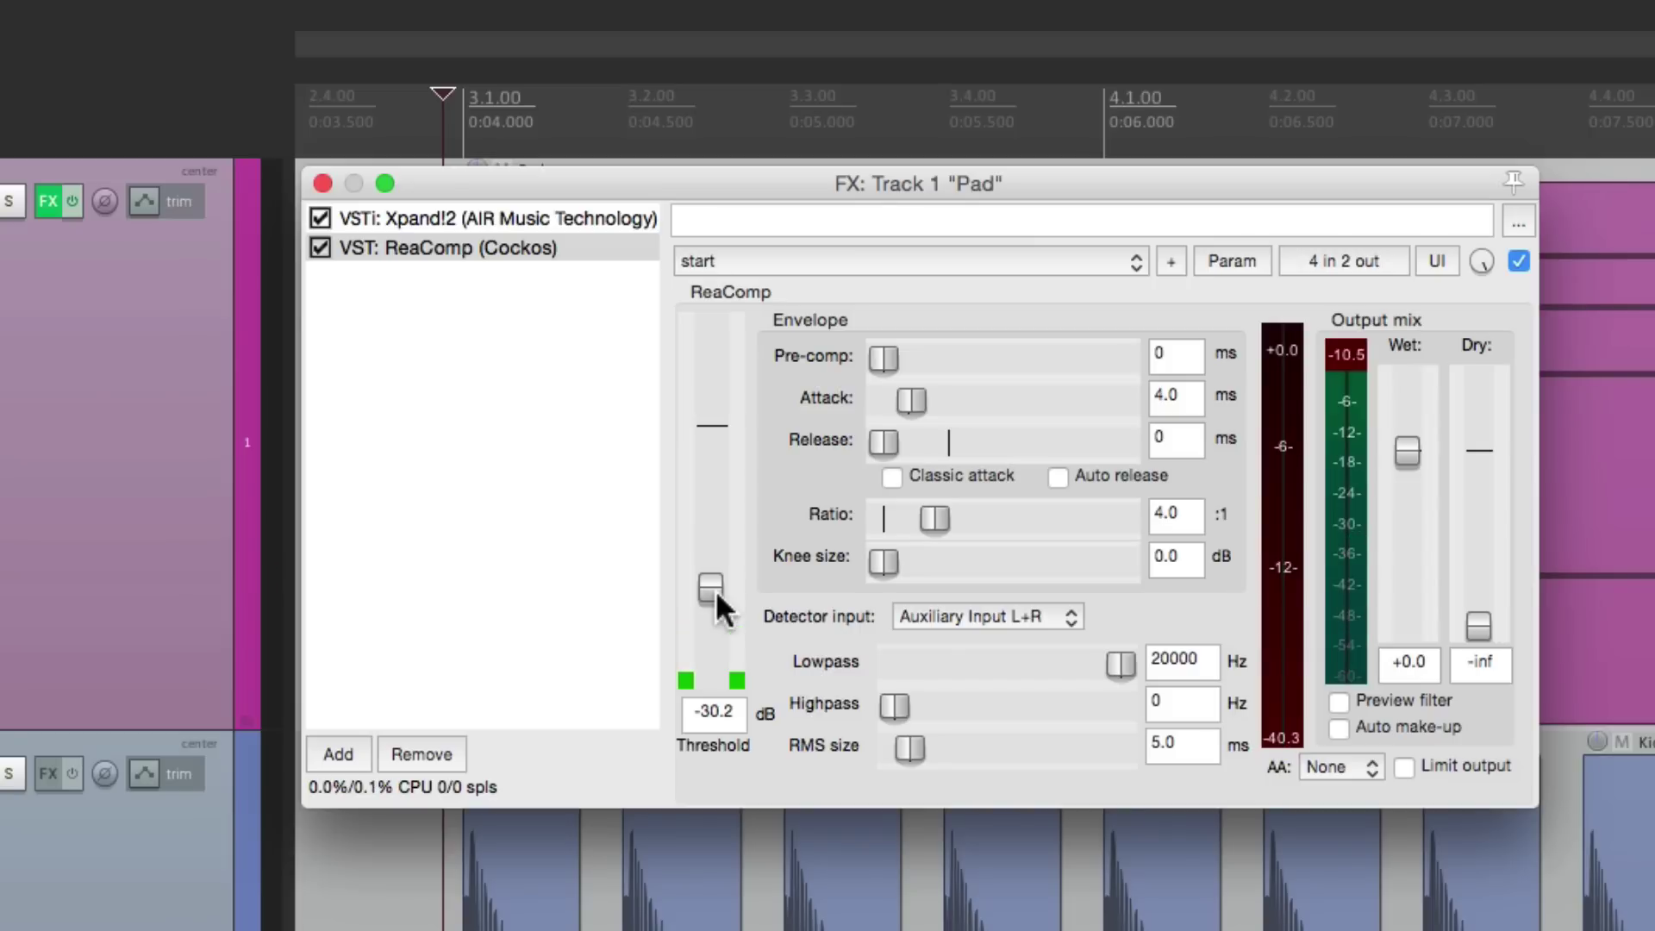
pyautogui.press('space')
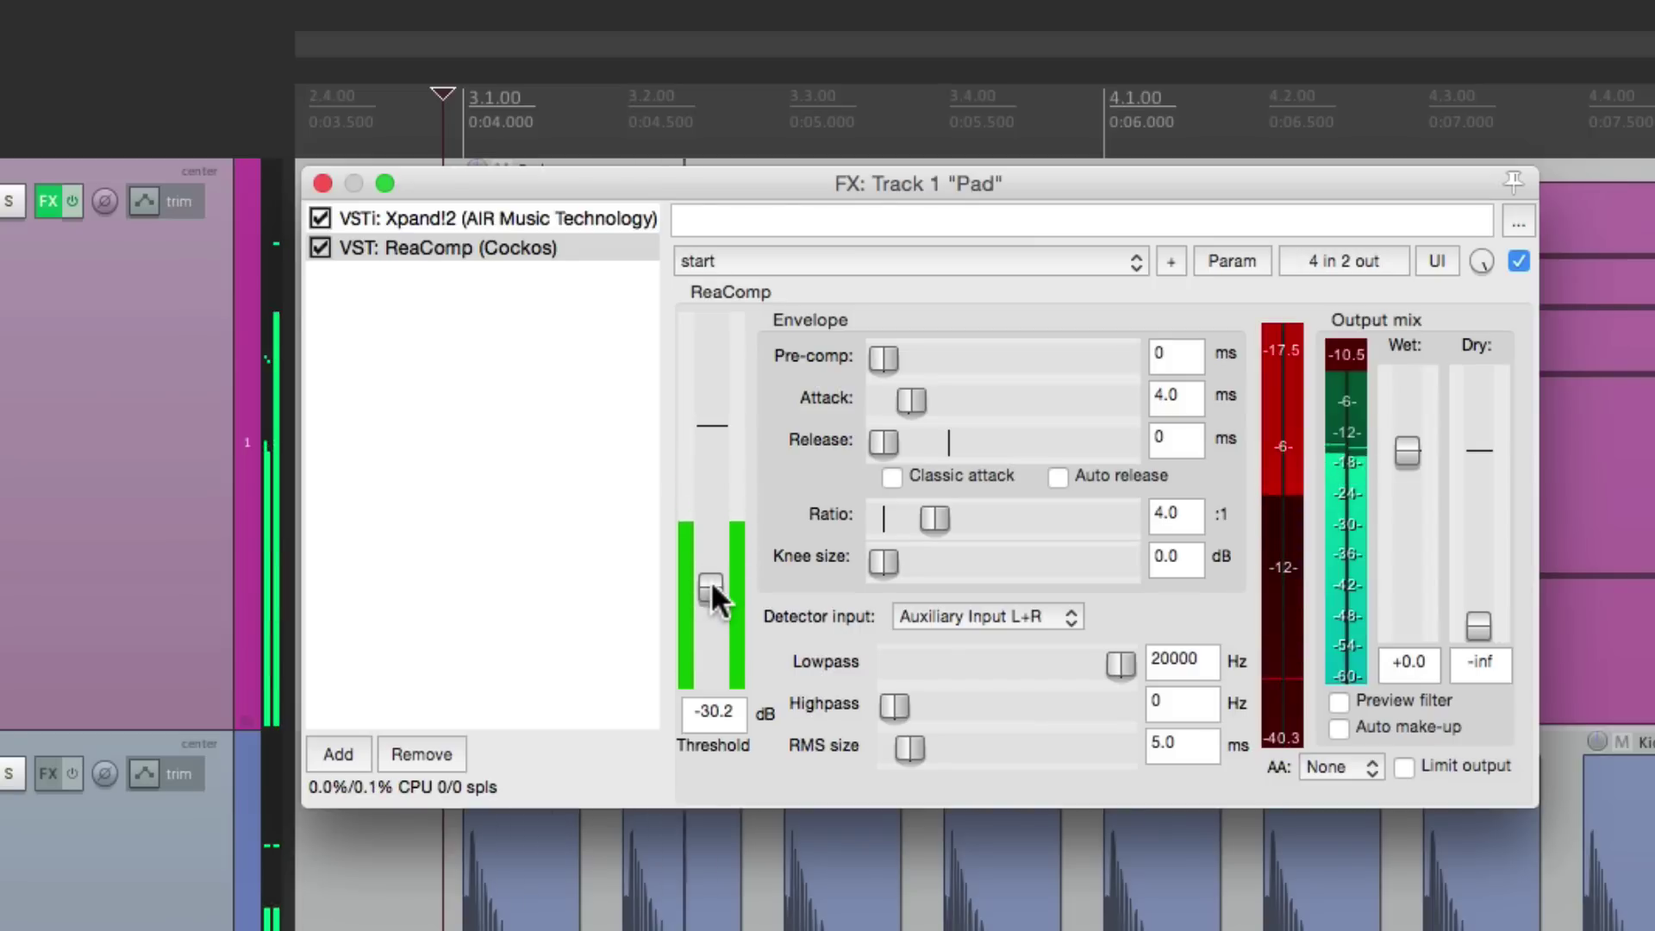
pyautogui.moveTo(711, 582); pyautogui.dragTo(704, 607)
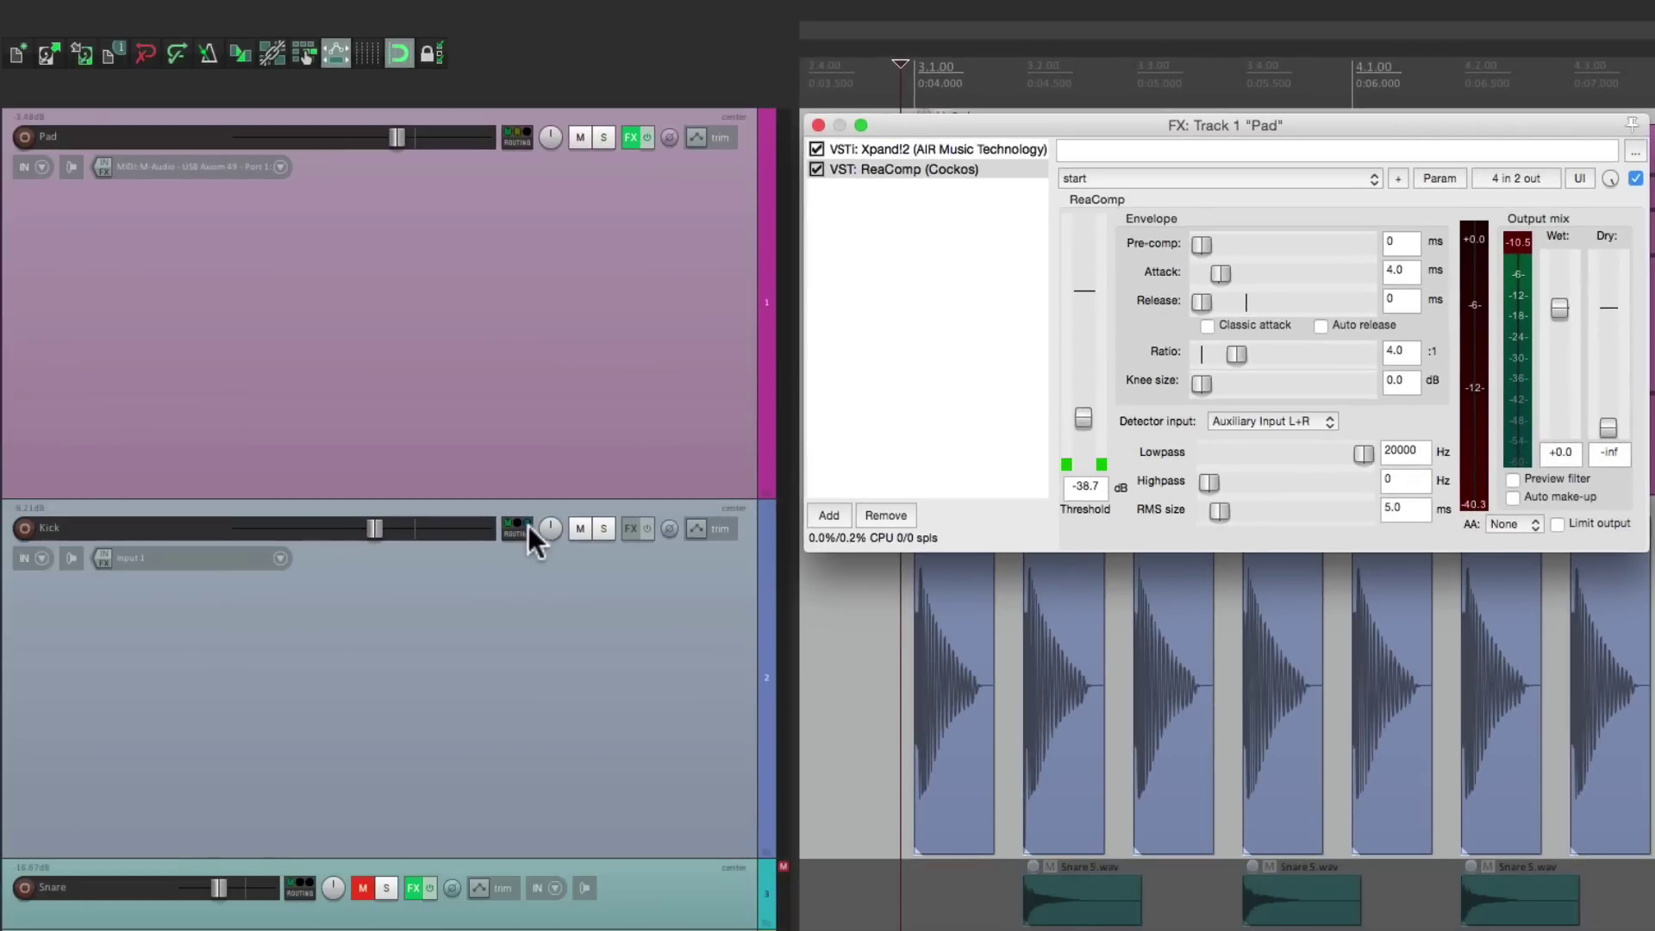
# Check the Kick track's send, and mute and unmute the Kick to hear how the Pad's compression responds.
pyautogui.moveTo(520, 534)
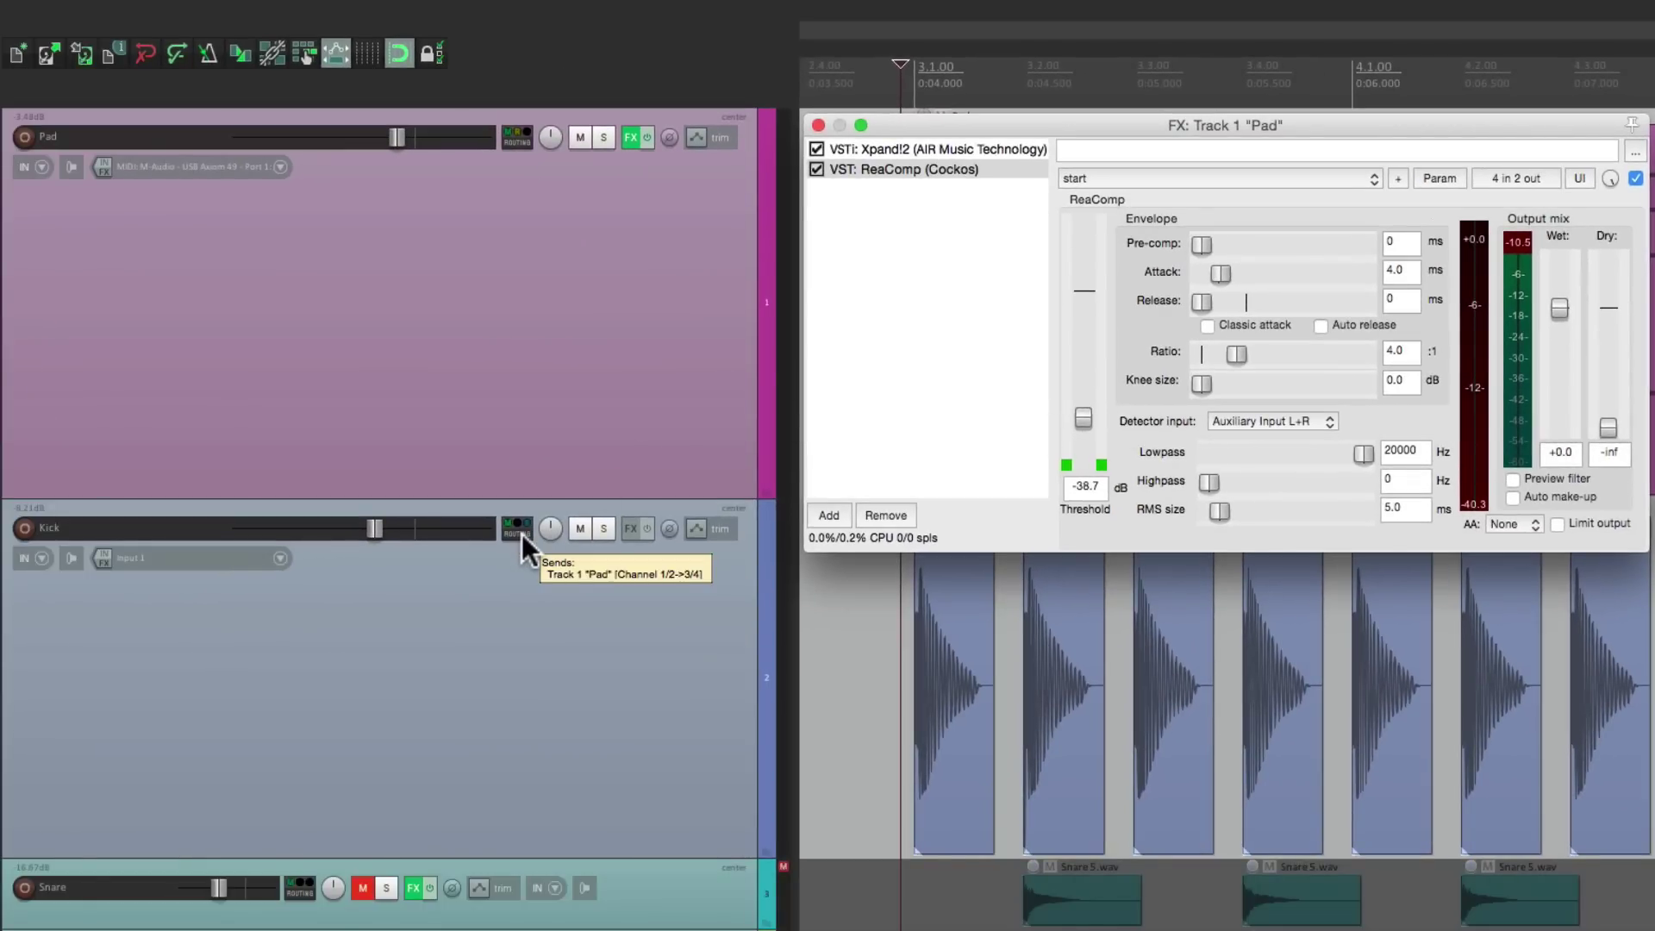
pyautogui.click(576, 528)
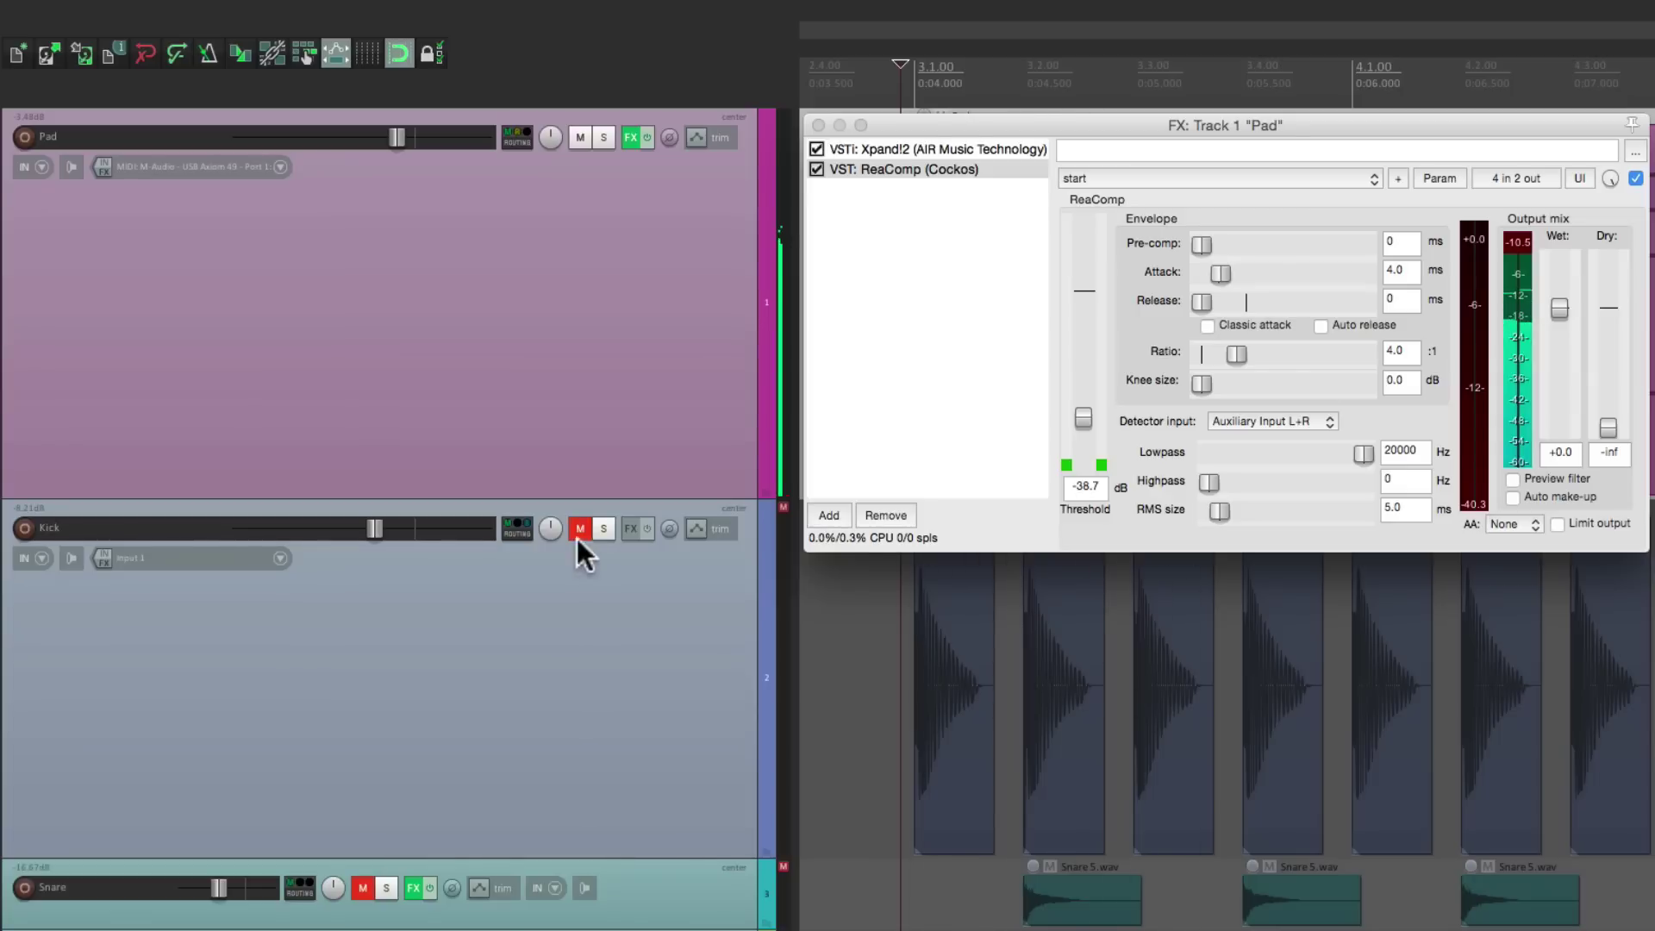
pyautogui.click(573, 527)
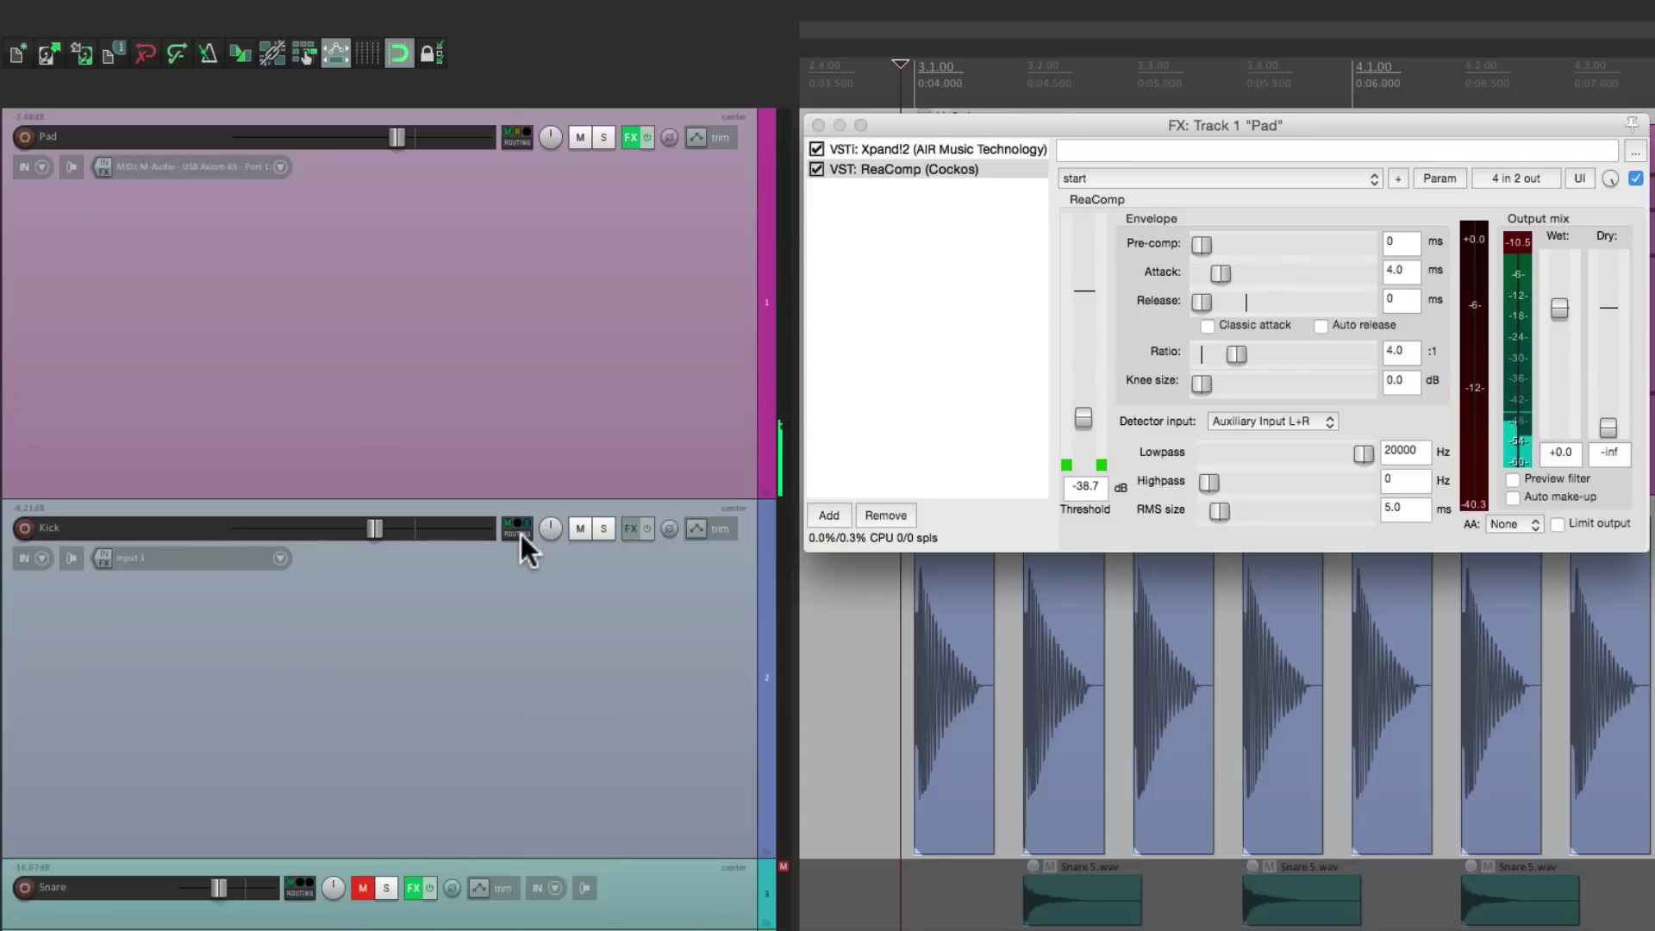
# Toggle the Kick track's master send and play the mix with the Snare, Clap and Hat tracks unmuted.
pyautogui.moveTo(520, 535)
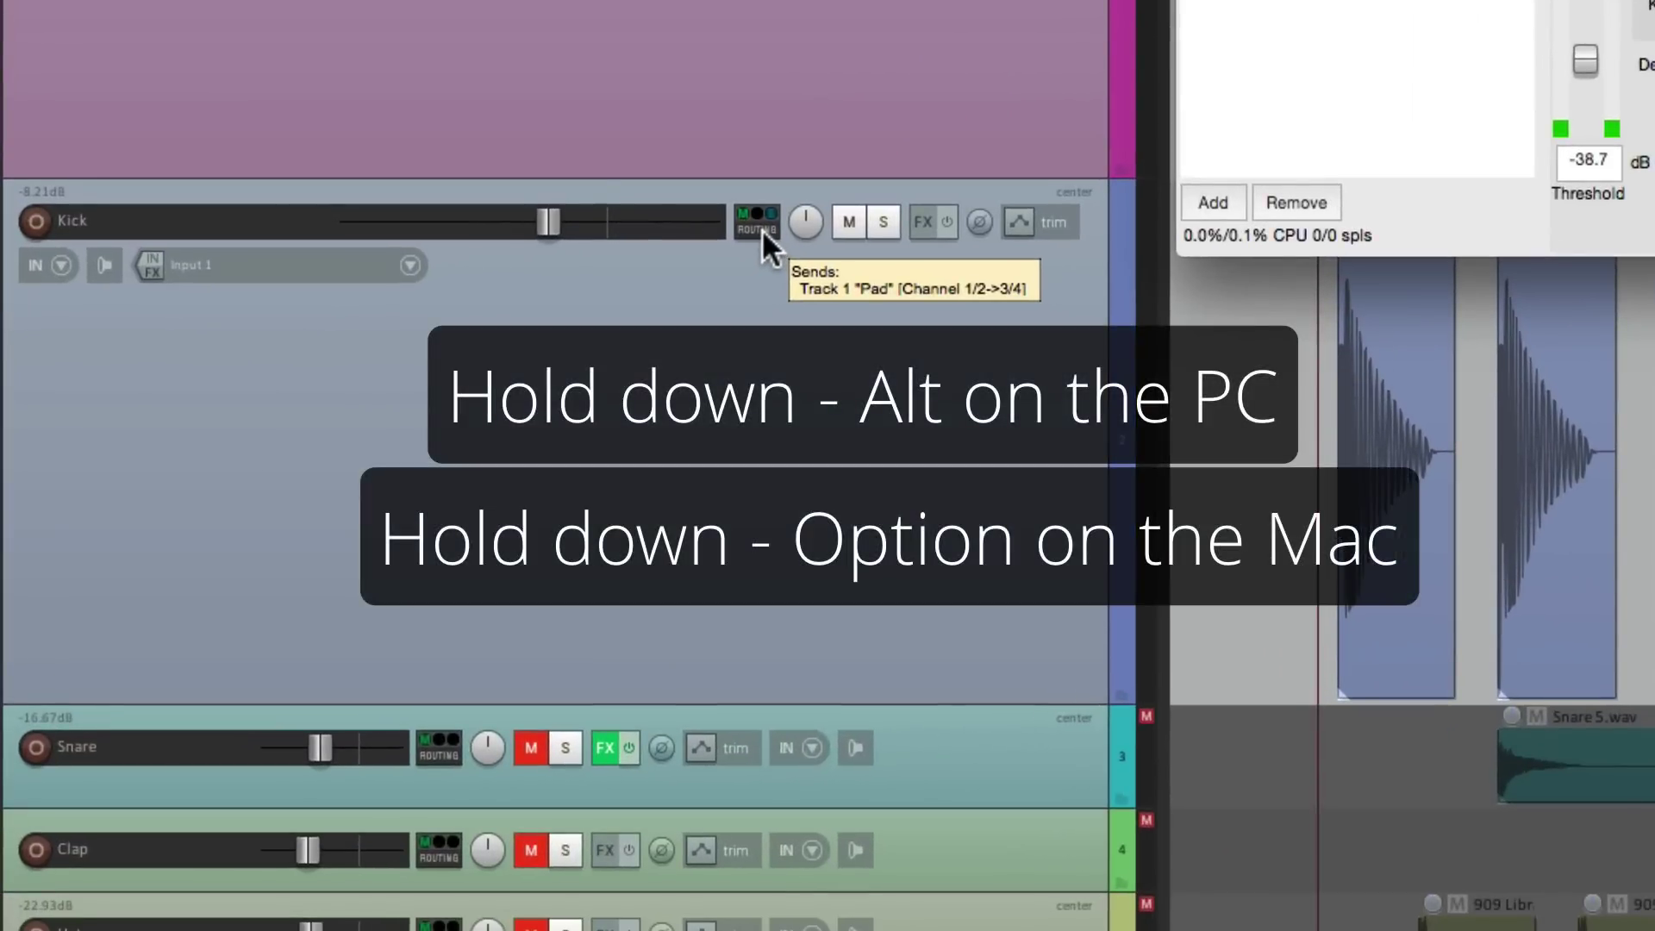
pyautogui.keyDown('alt'); pyautogui.click(762, 229); pyautogui.keyUp('alt')
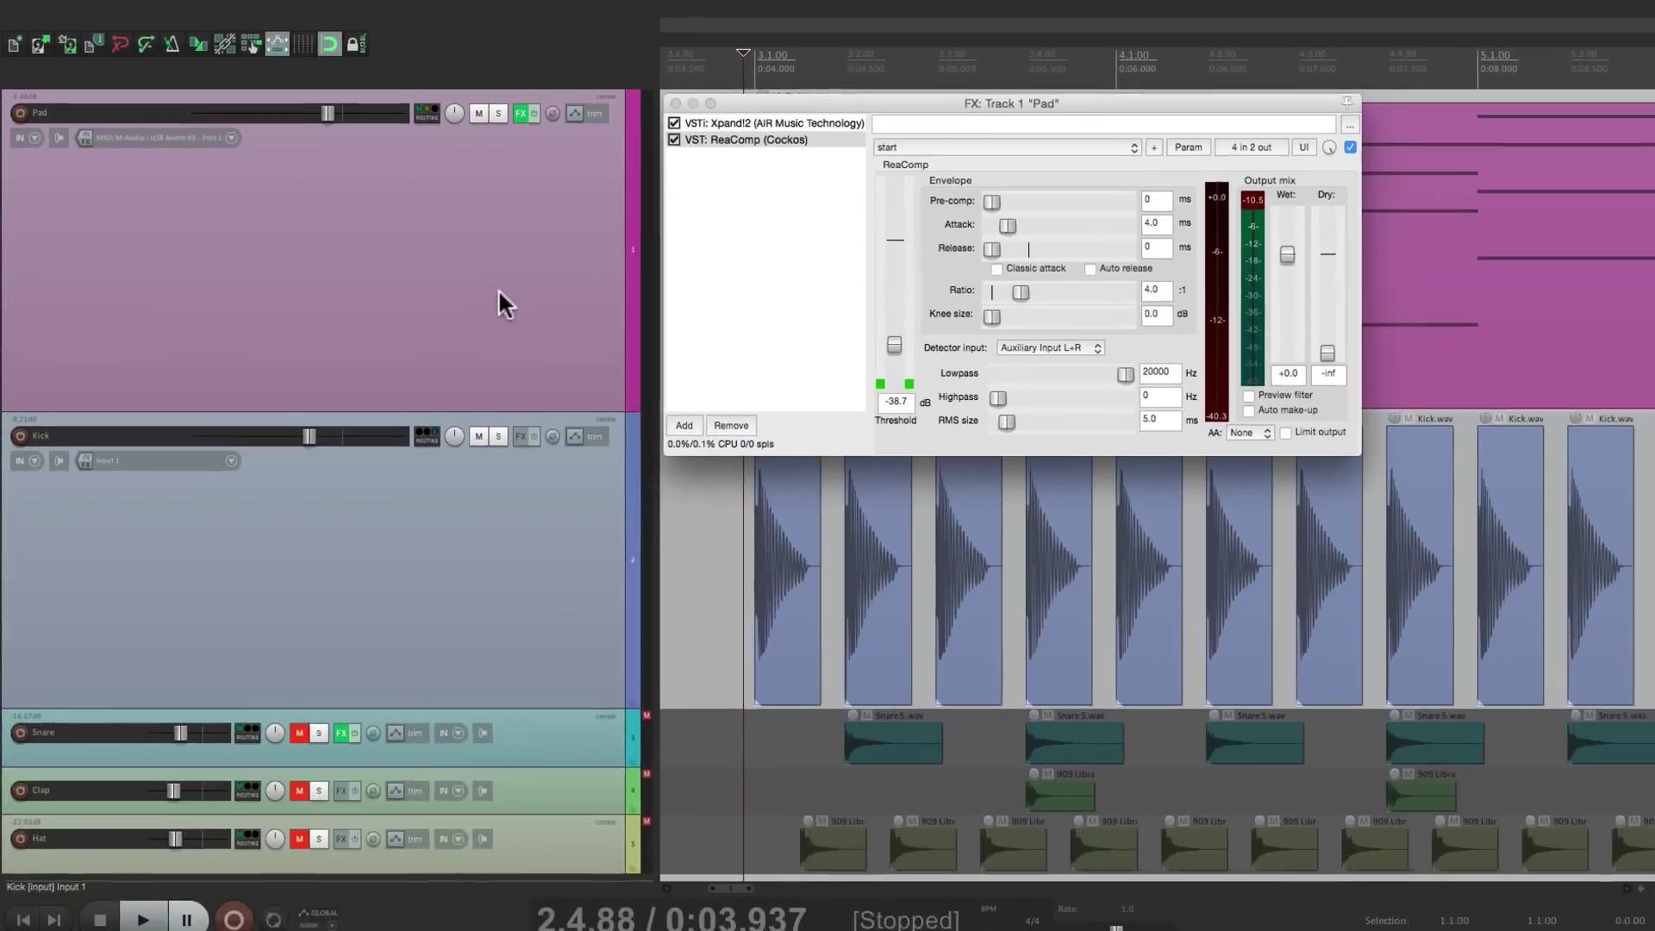
pyautogui.press('space')
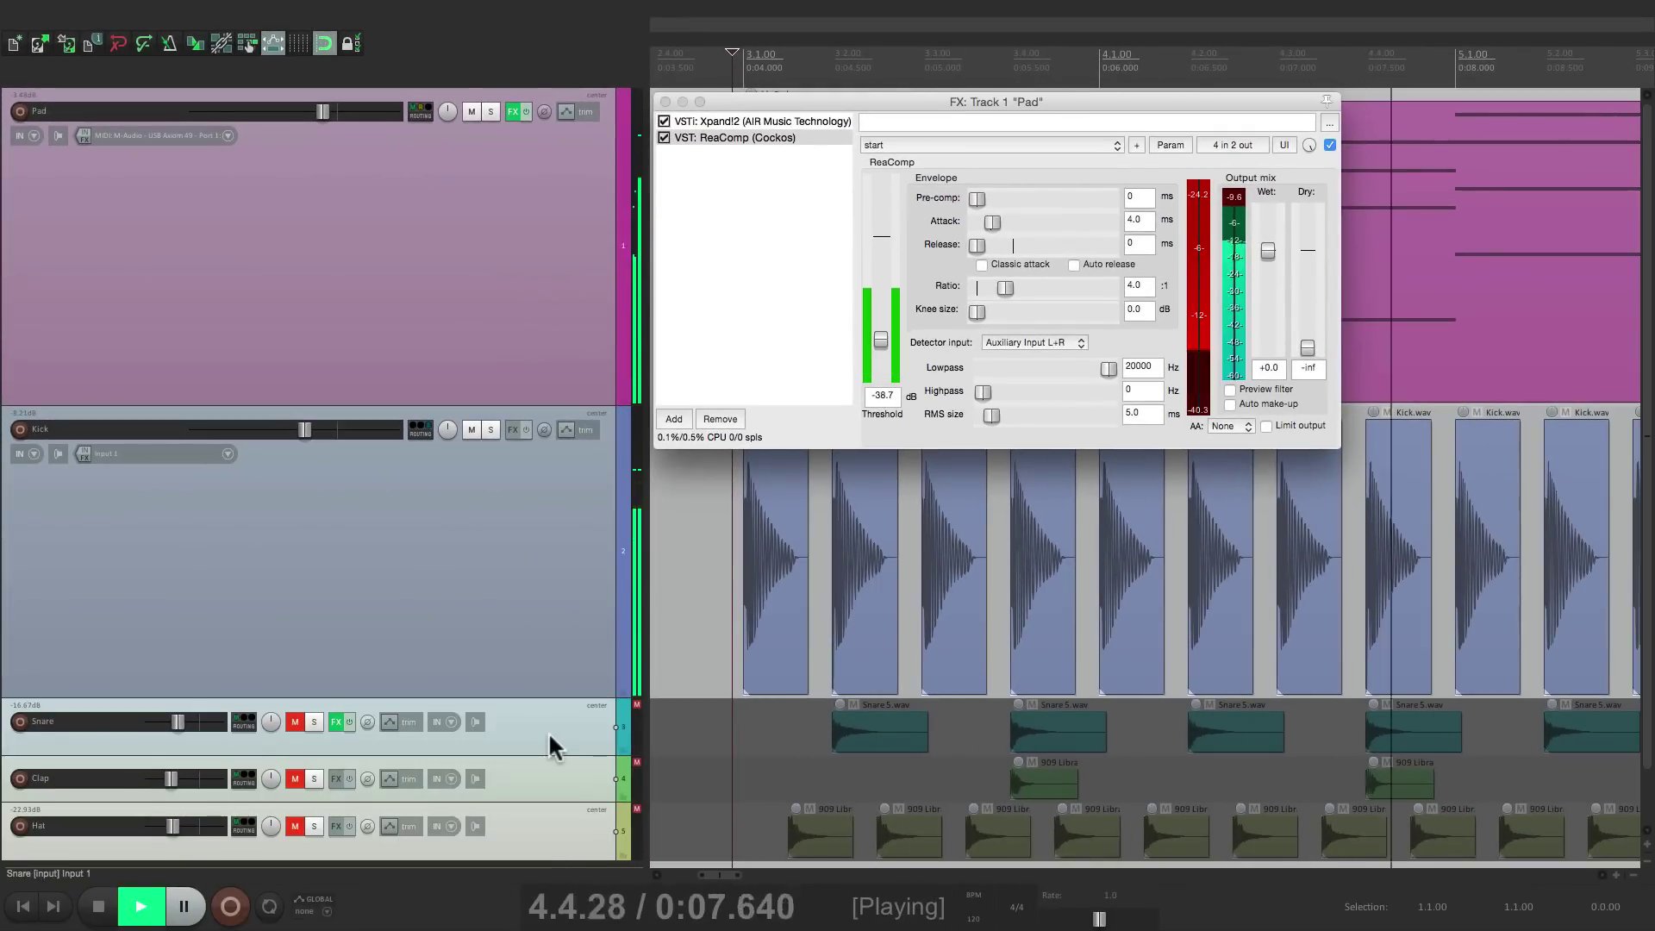
pyautogui.press('F6')
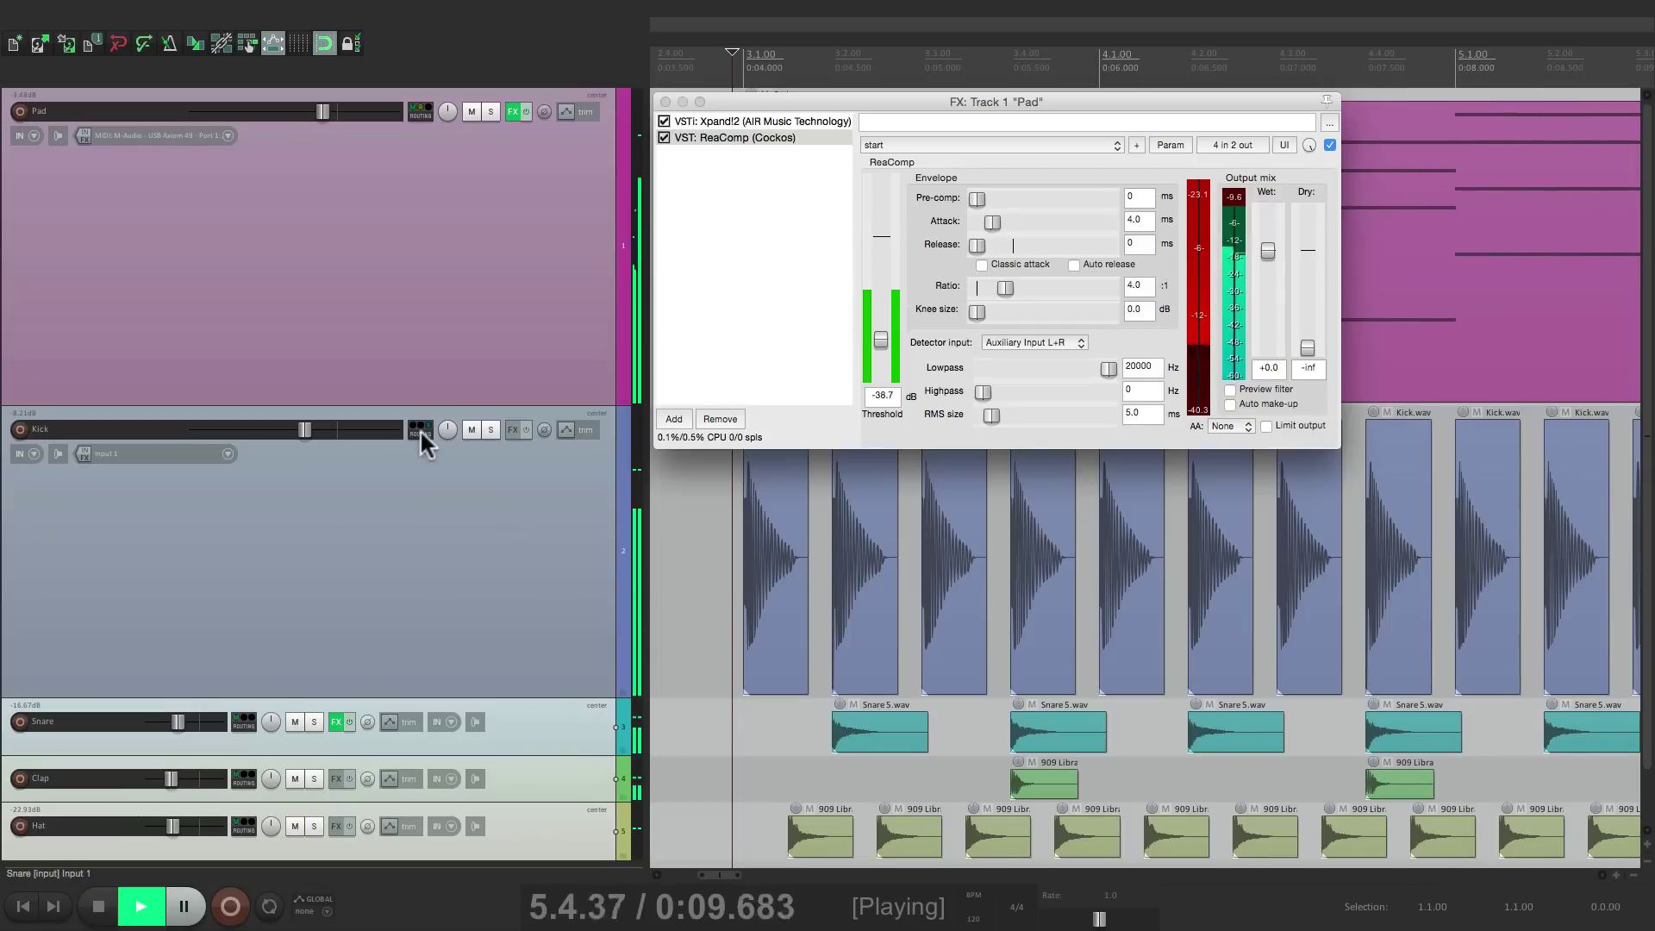
pyautogui.moveTo(419, 427)
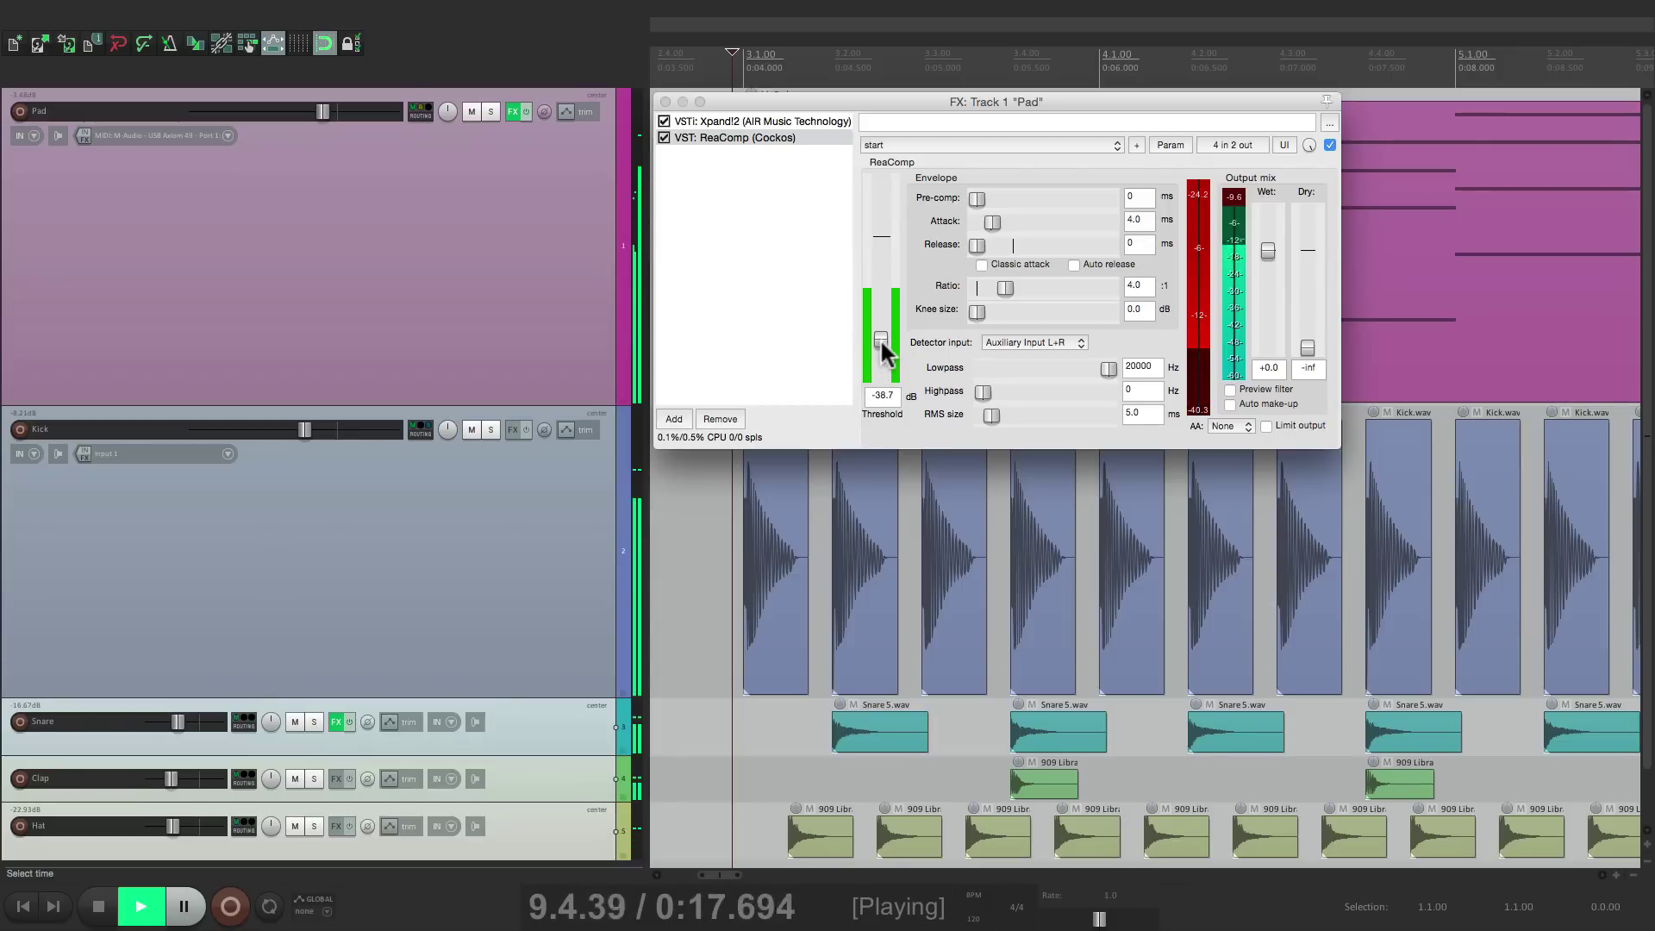
pyautogui.press('space')
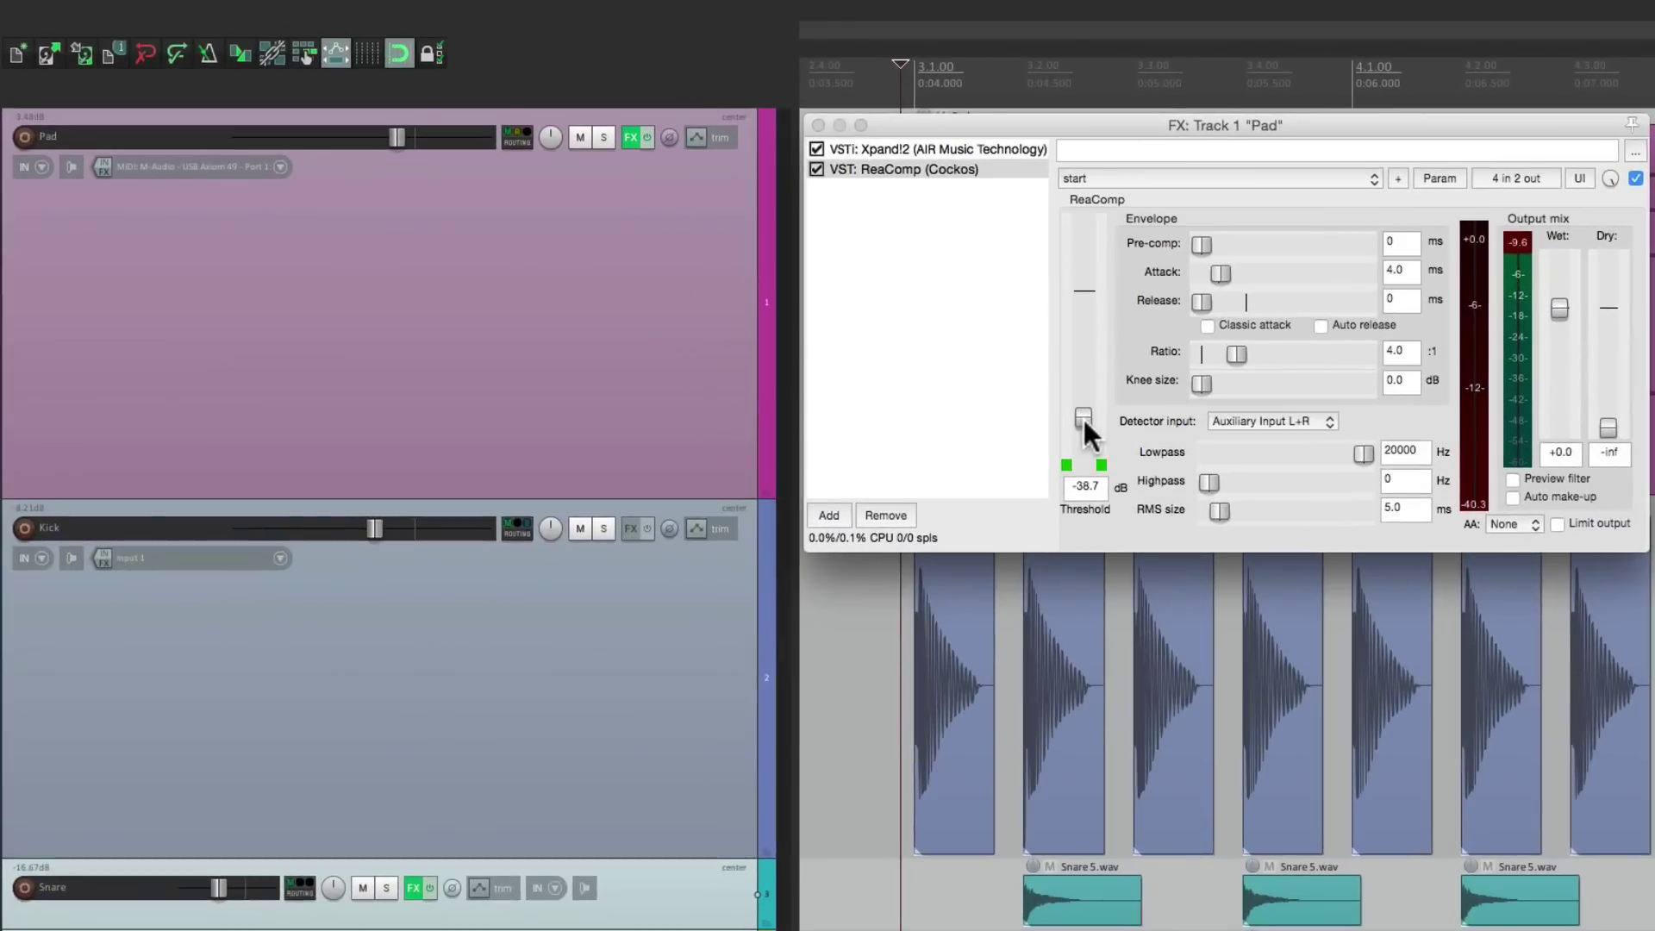
# Remove ReaComp from the Pad track's FX chain and close the FX window.
pyautogui.click(945, 169)
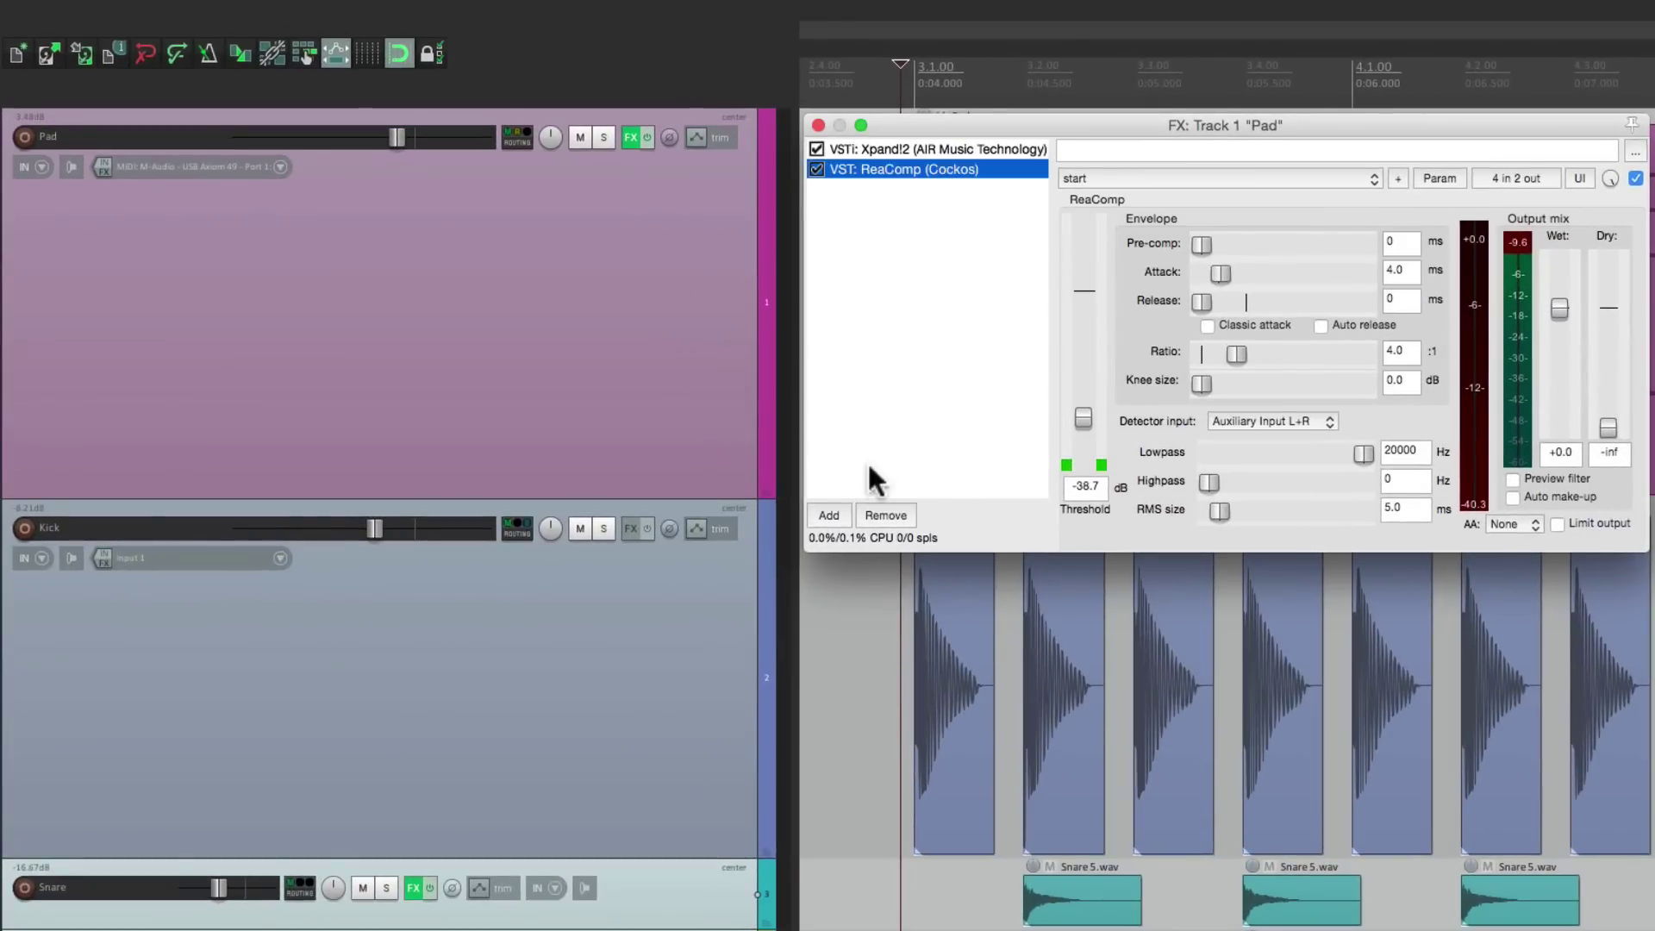
pyautogui.click(884, 514)
pyautogui.press('Escape')
# Delete the Kick receive from the Pad track's routing and set its track channels back to 2.
pyautogui.click(515, 137)
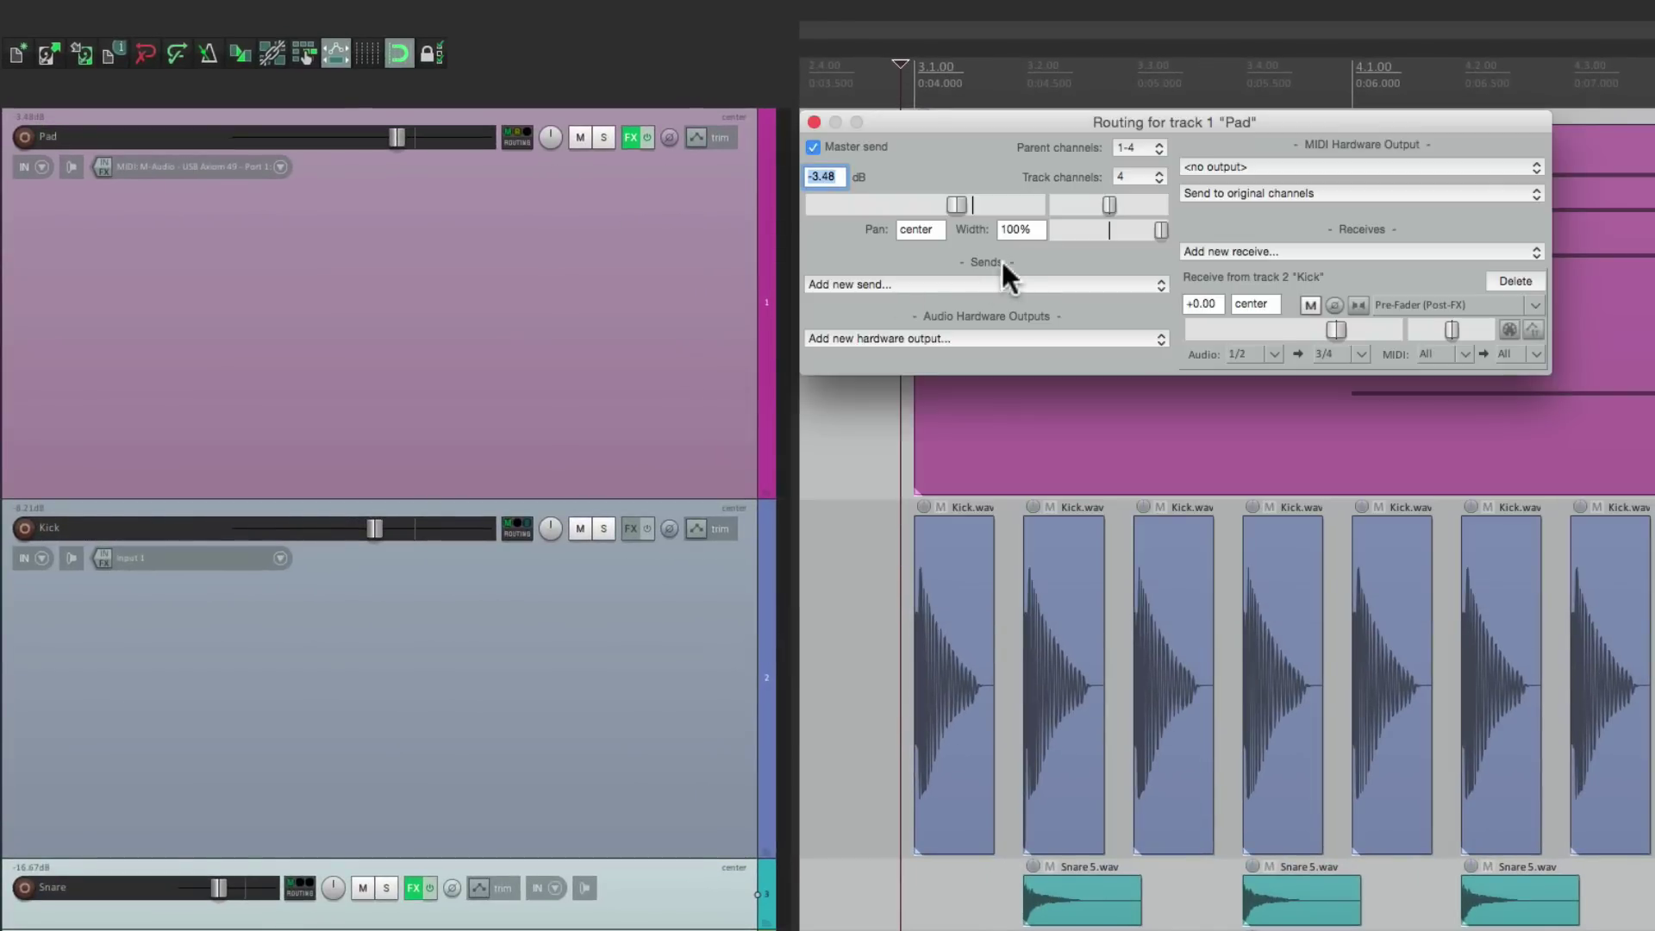
pyautogui.click(1123, 179)
pyautogui.press('Escape')
pyautogui.click(1499, 273)
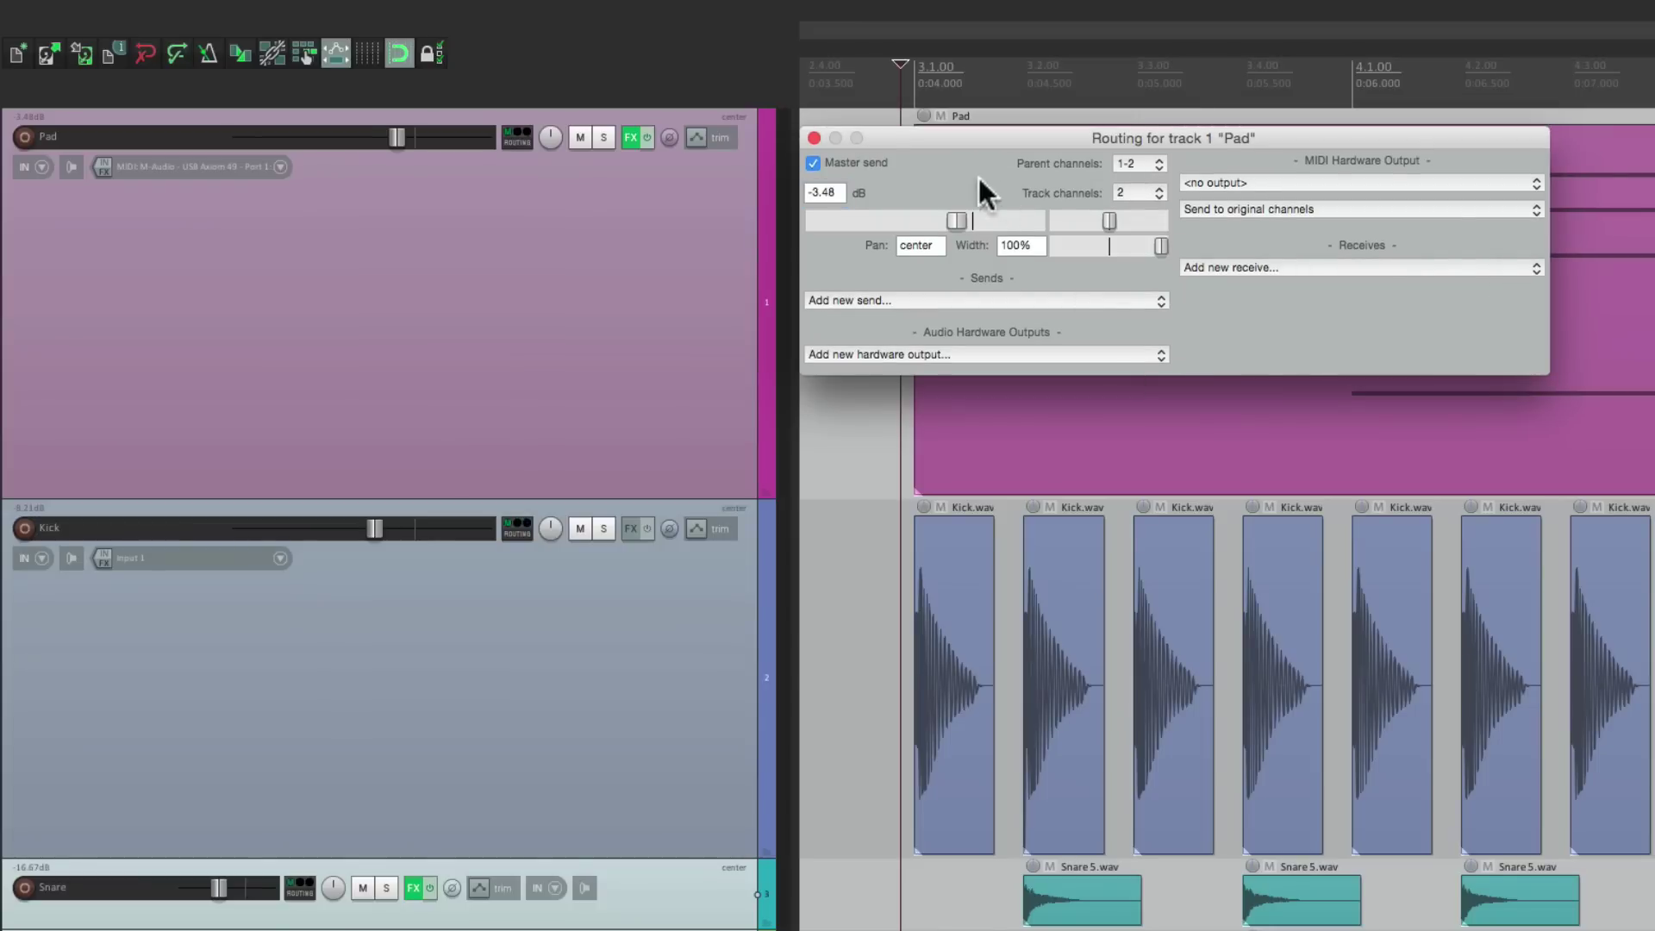
pyautogui.click(814, 138)
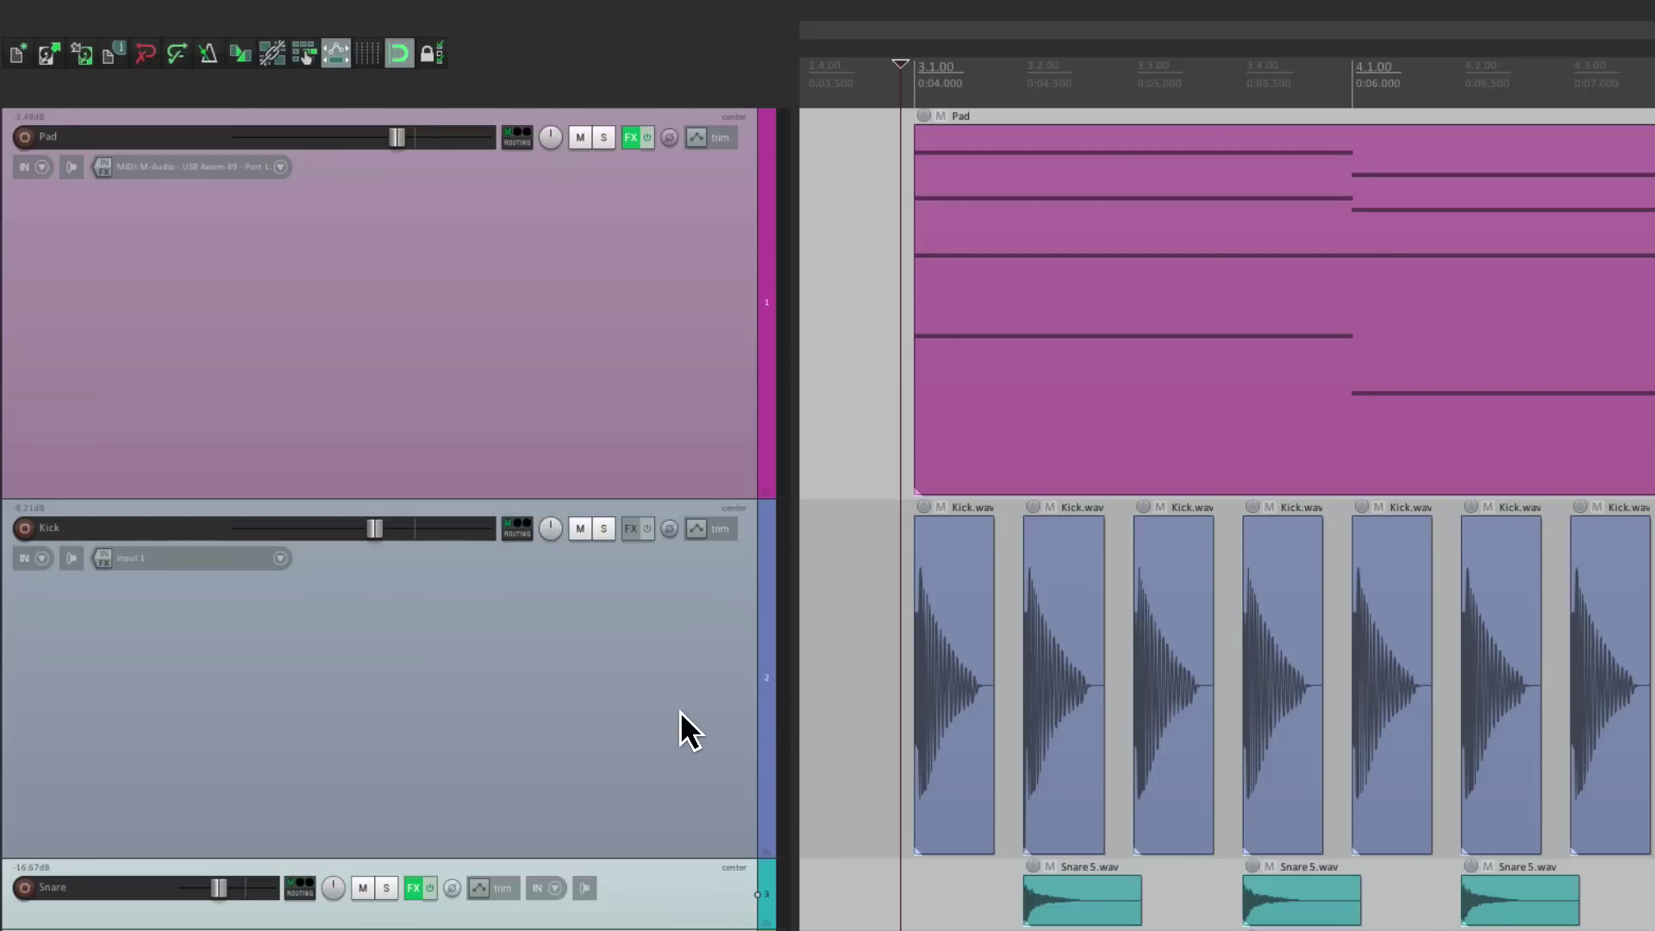
# Add ReaComp after Xpand!2 in the Pad track's FX chain.
pyautogui.click(630, 136)
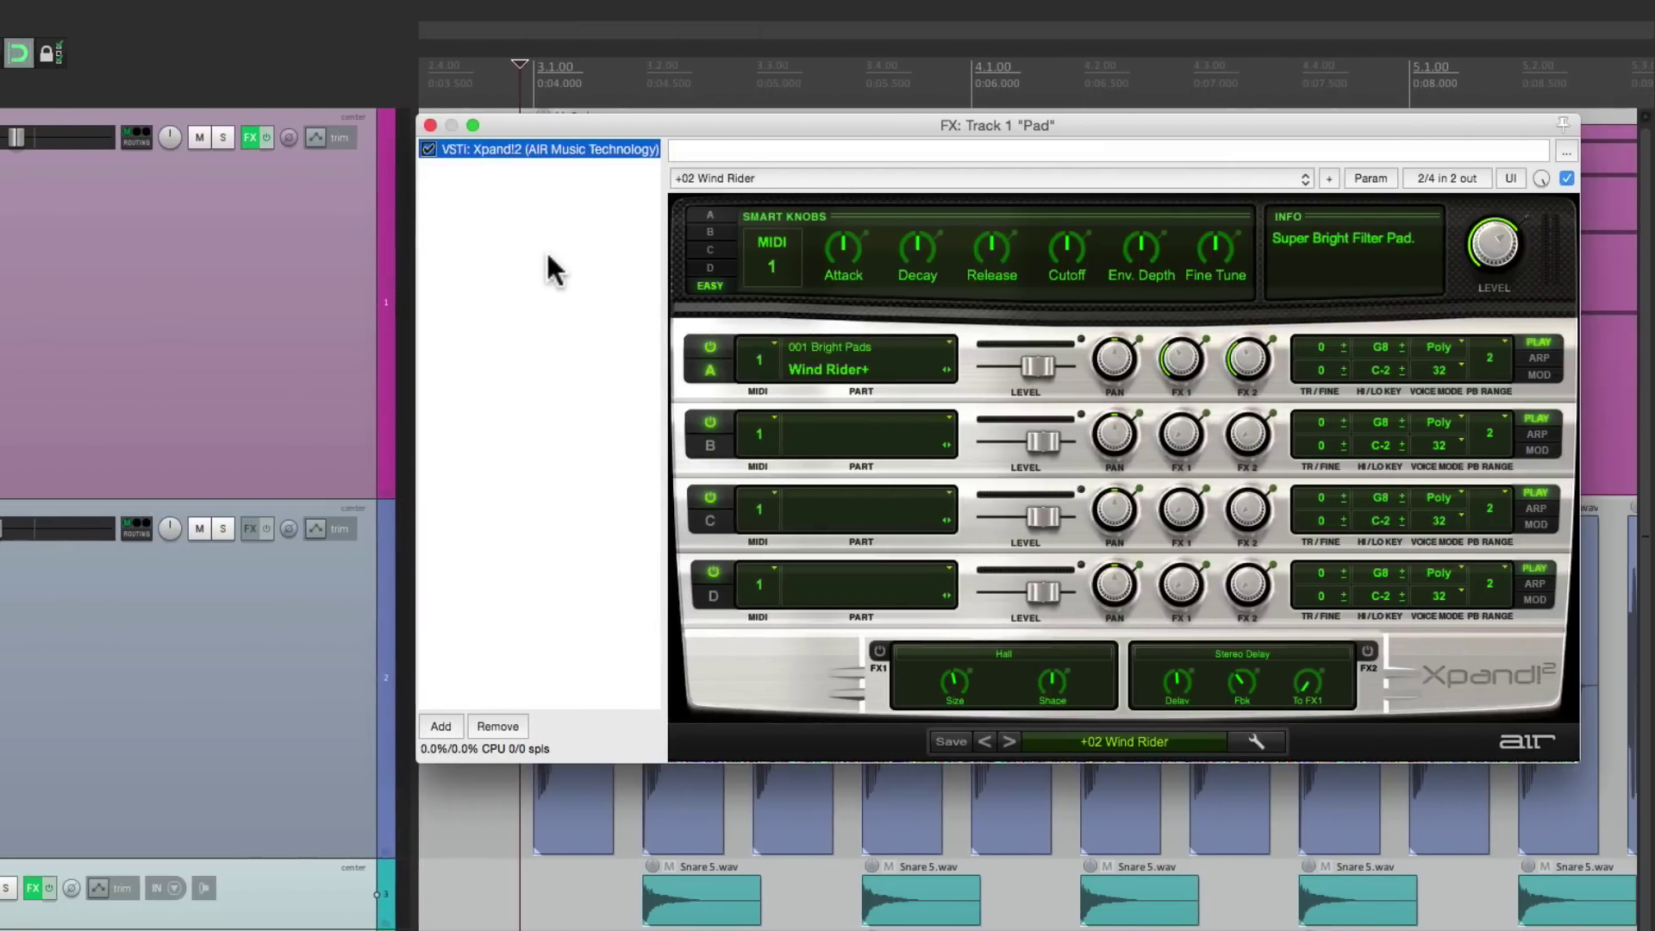
pyautogui.doubleClick(576, 264)
pyautogui.doubleClick(543, 175)
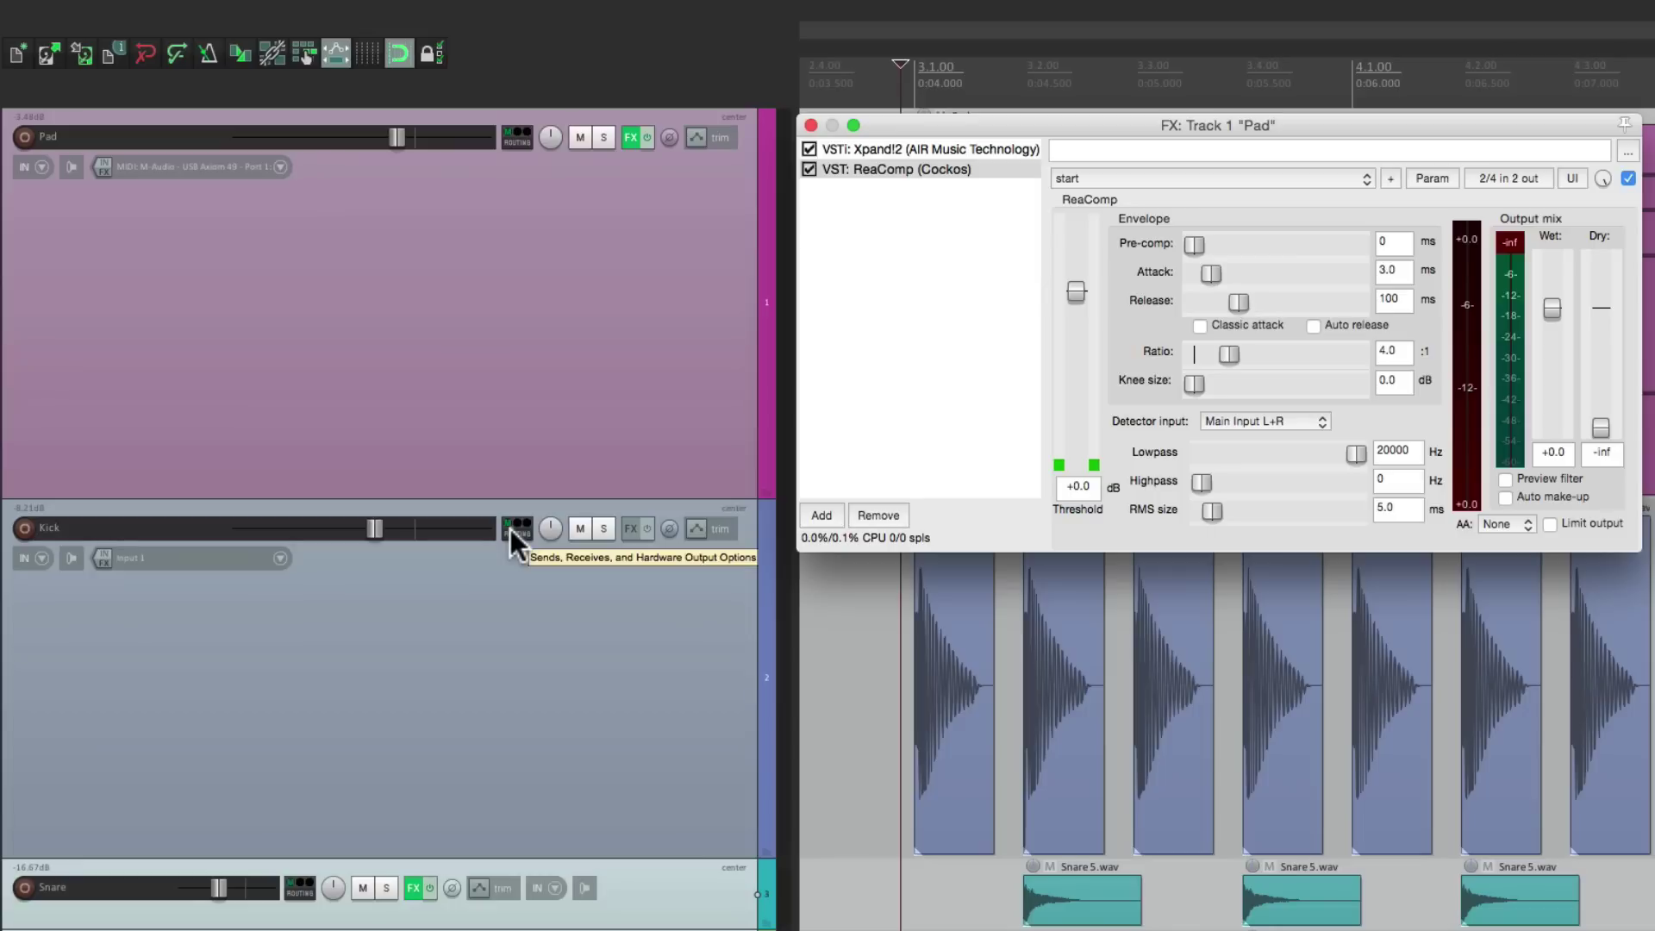
# Create a Pre-Fader (Post-FX) send from Kick to Pad's ReaComp, routing audio 1/2 to 3/4, and check the Pad's routing.
pyautogui.moveTo(511, 530); pyautogui.dragTo(930, 296)
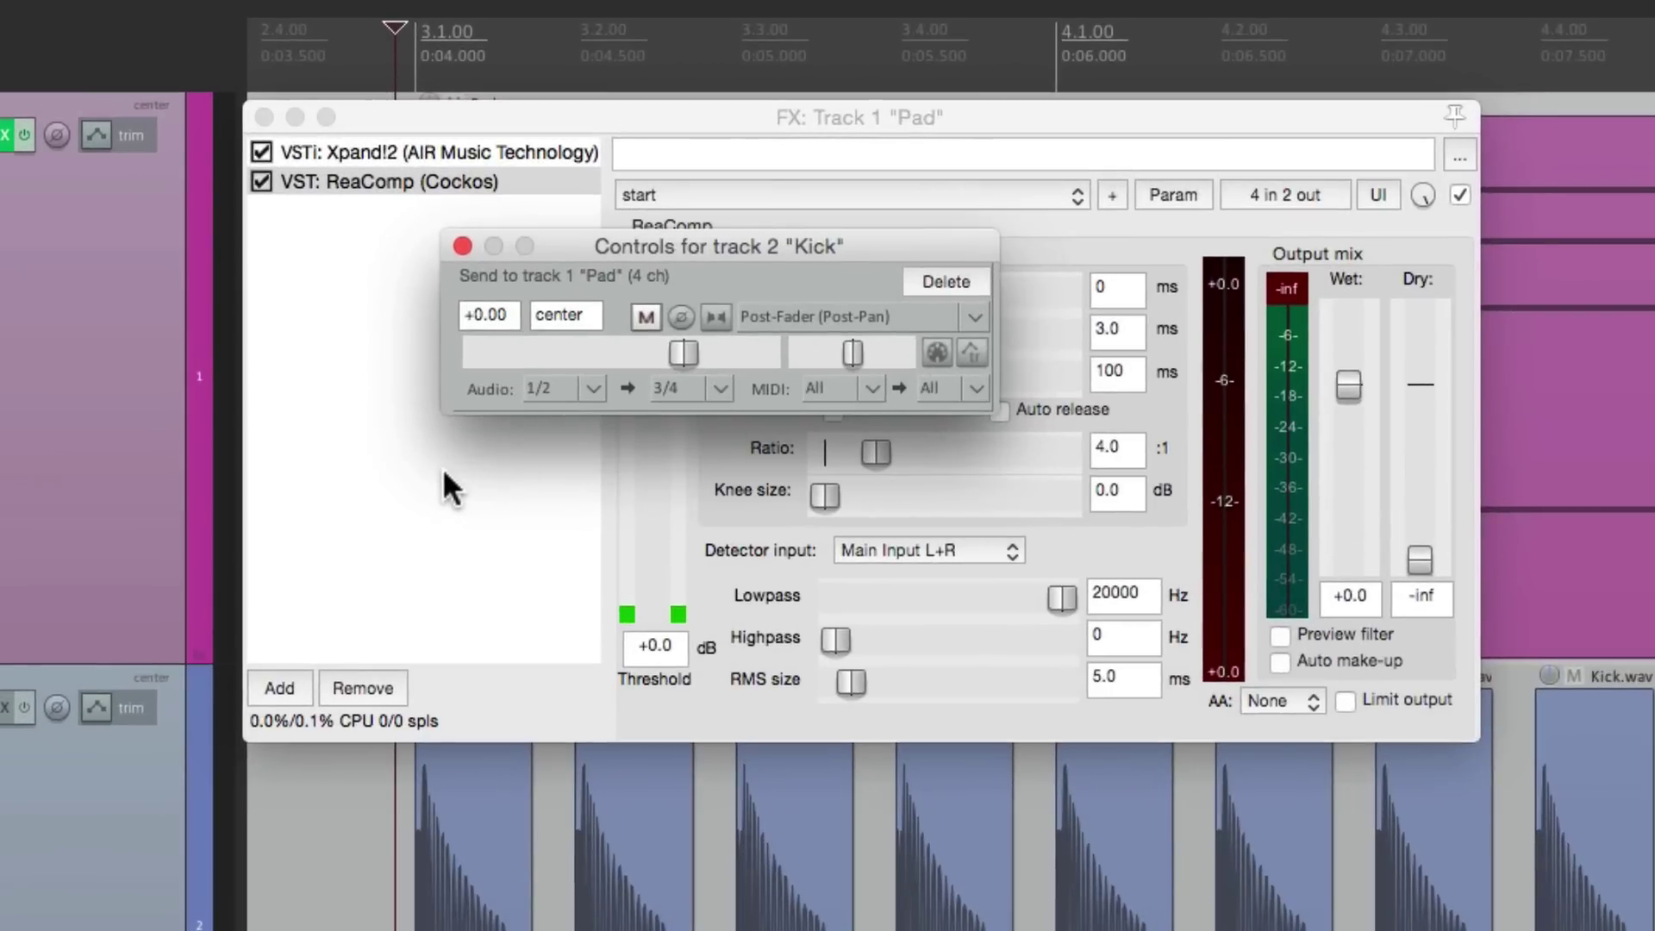
pyautogui.click(801, 314)
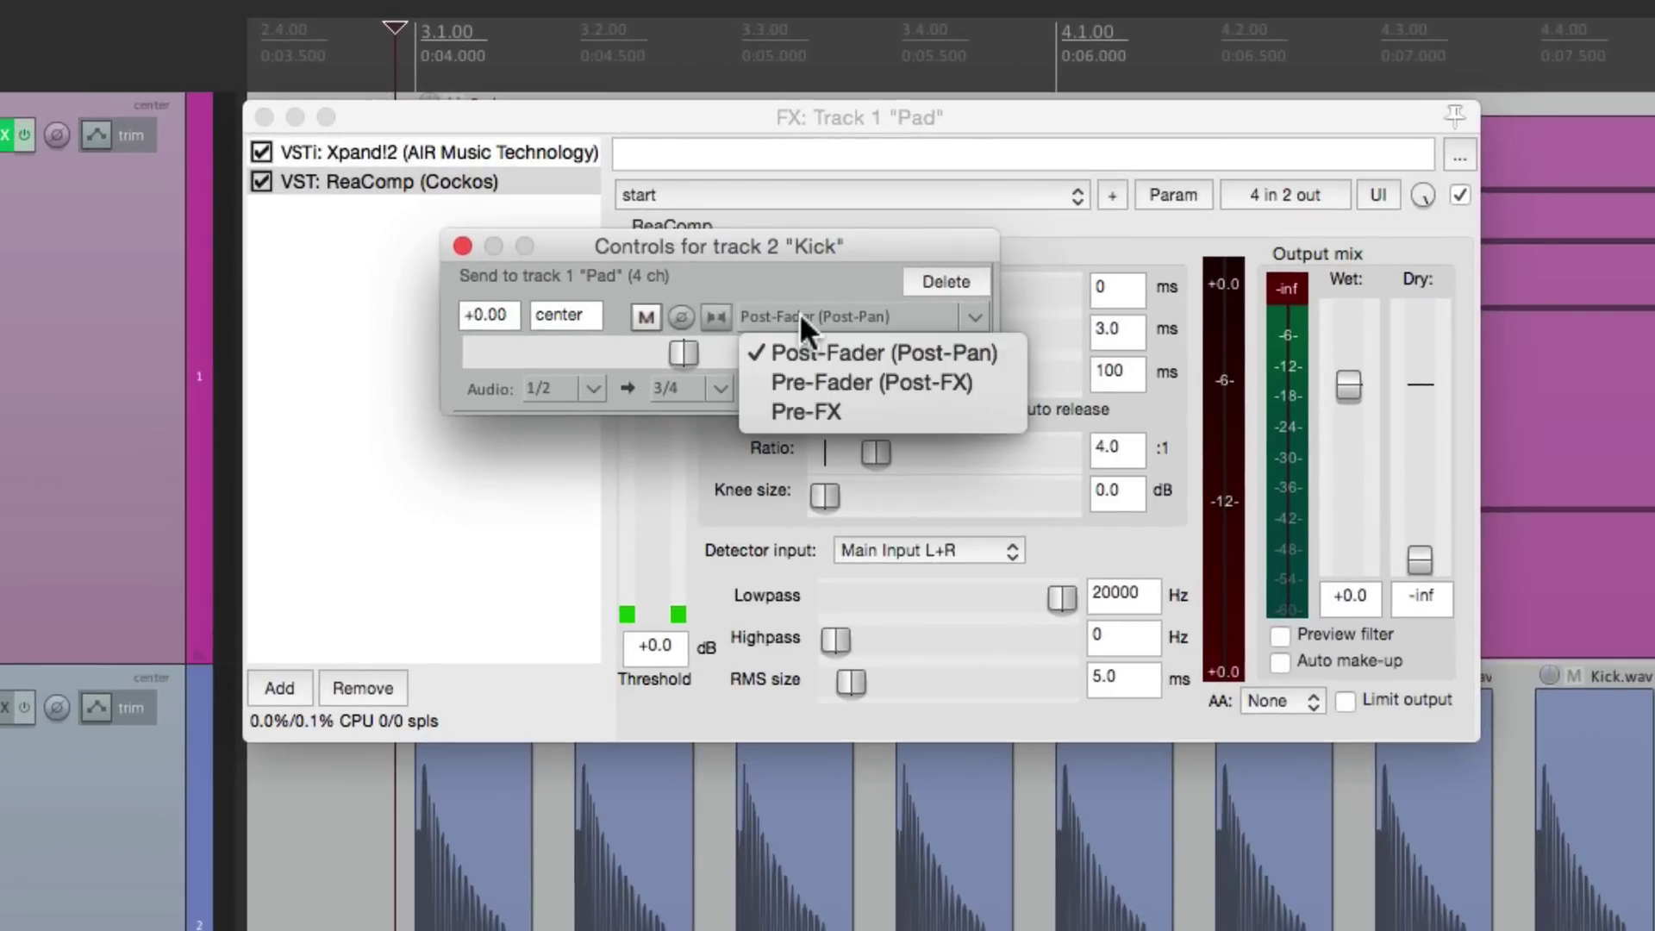
pyautogui.click(843, 379)
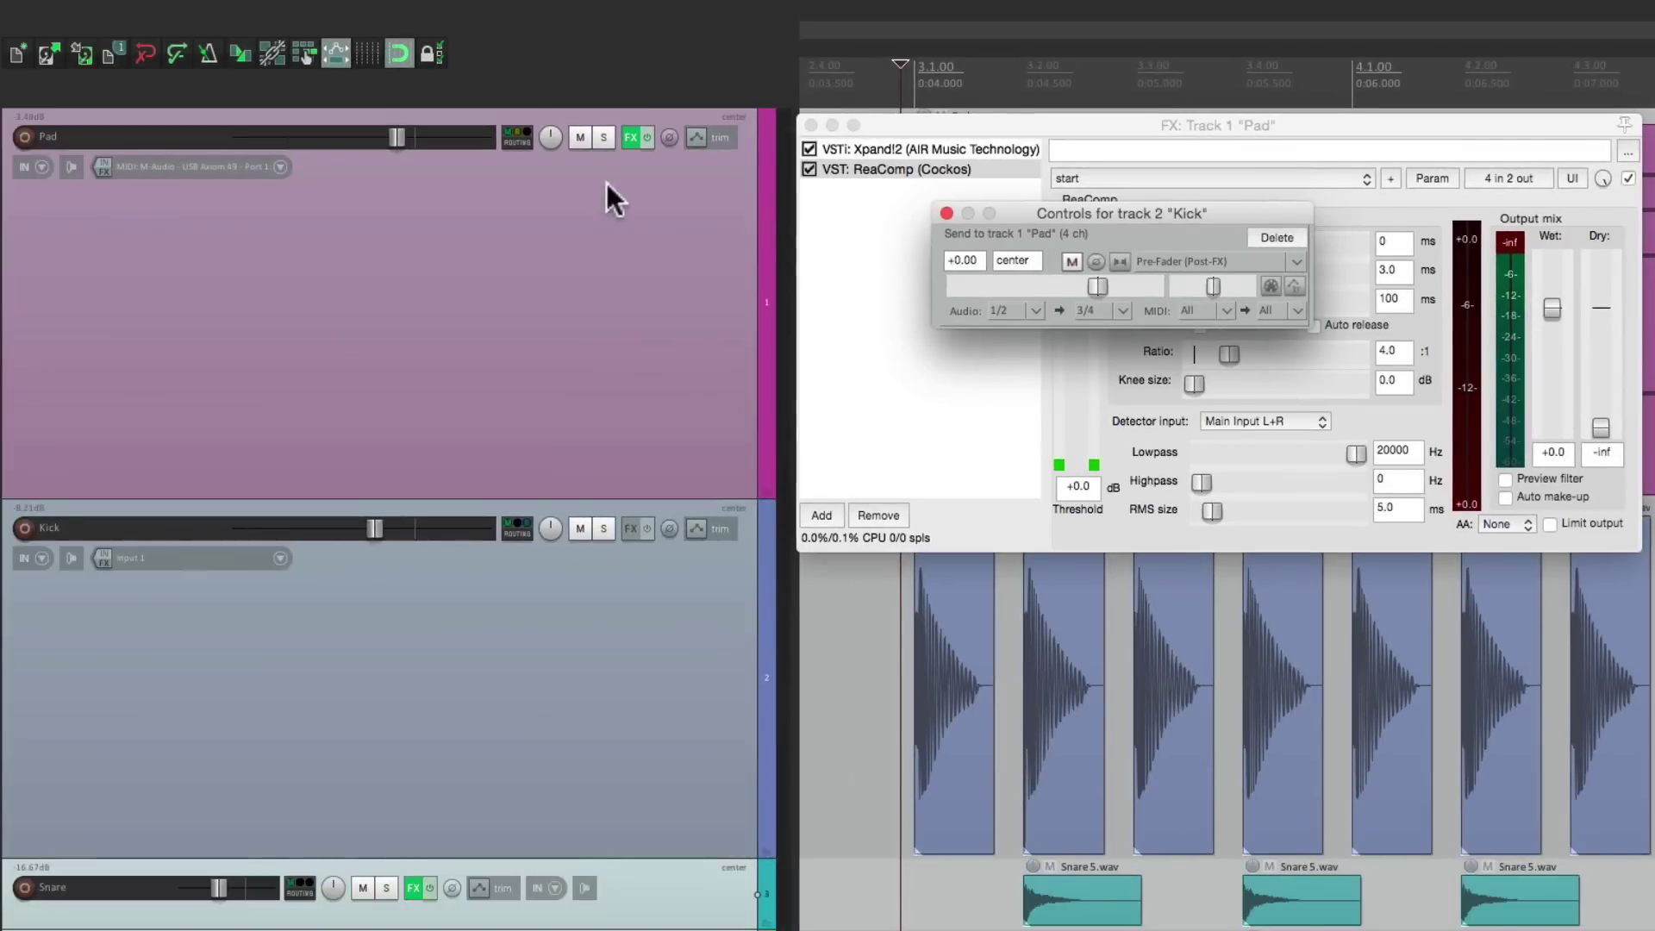
pyautogui.click(516, 142)
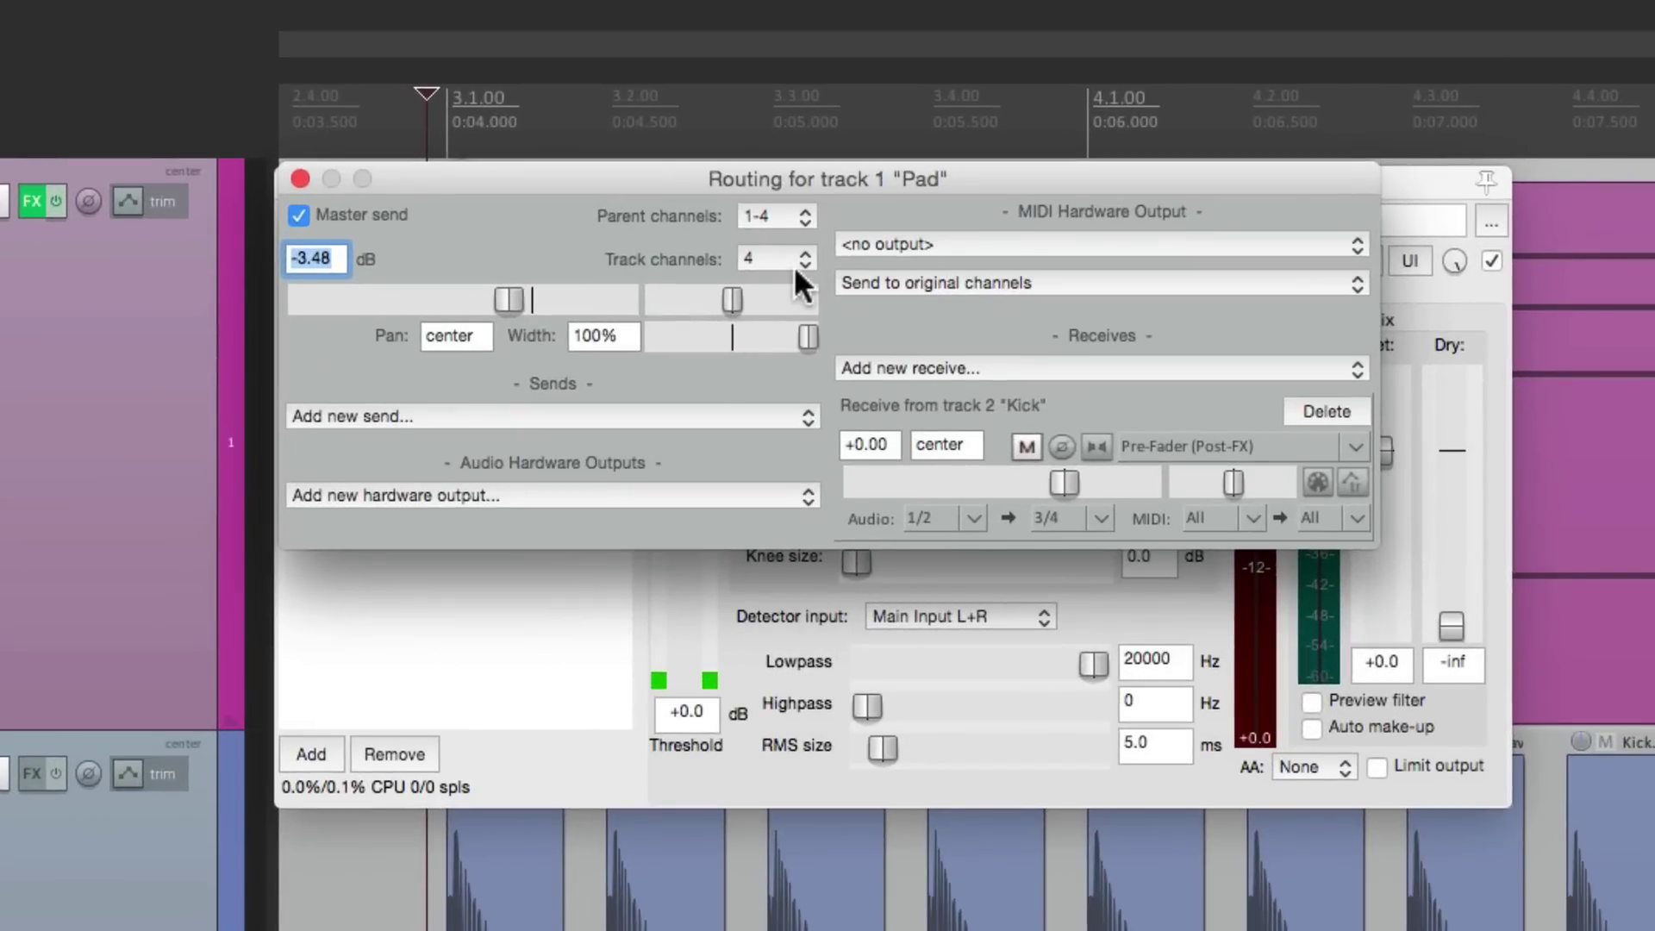
pyautogui.click(300, 179)
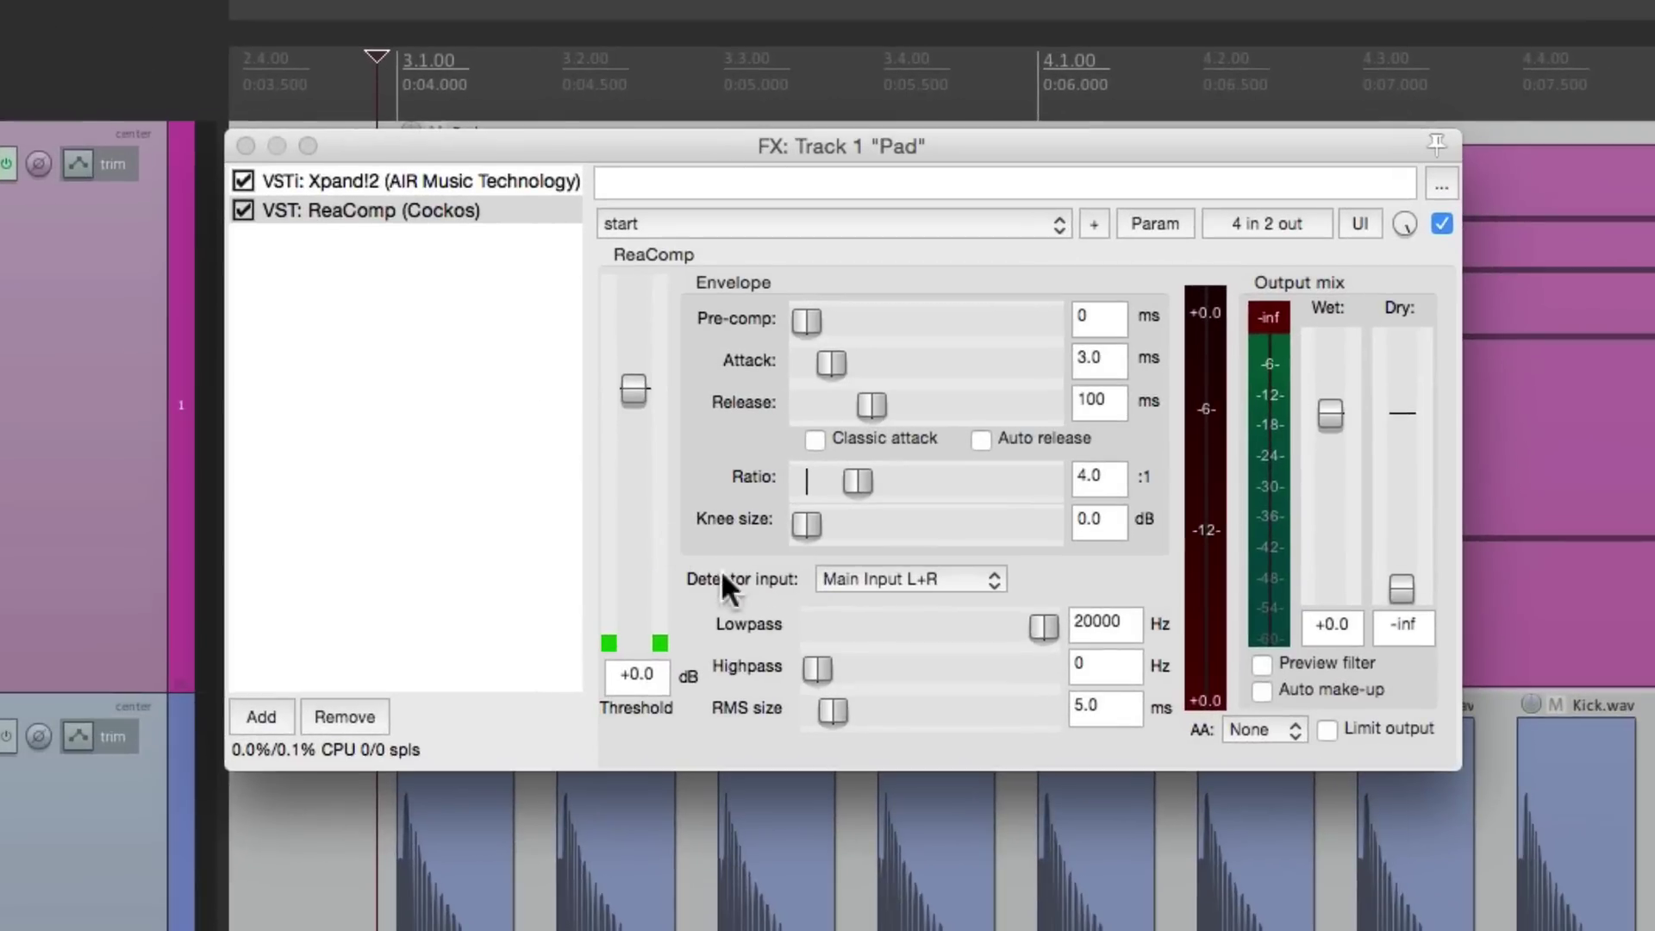
# Set ReaComp's detector input to Auxiliary Input L+R, attack and release to 0 ms, and threshold to -43.4 dB.
pyautogui.click(904, 581)
pyautogui.click(924, 598)
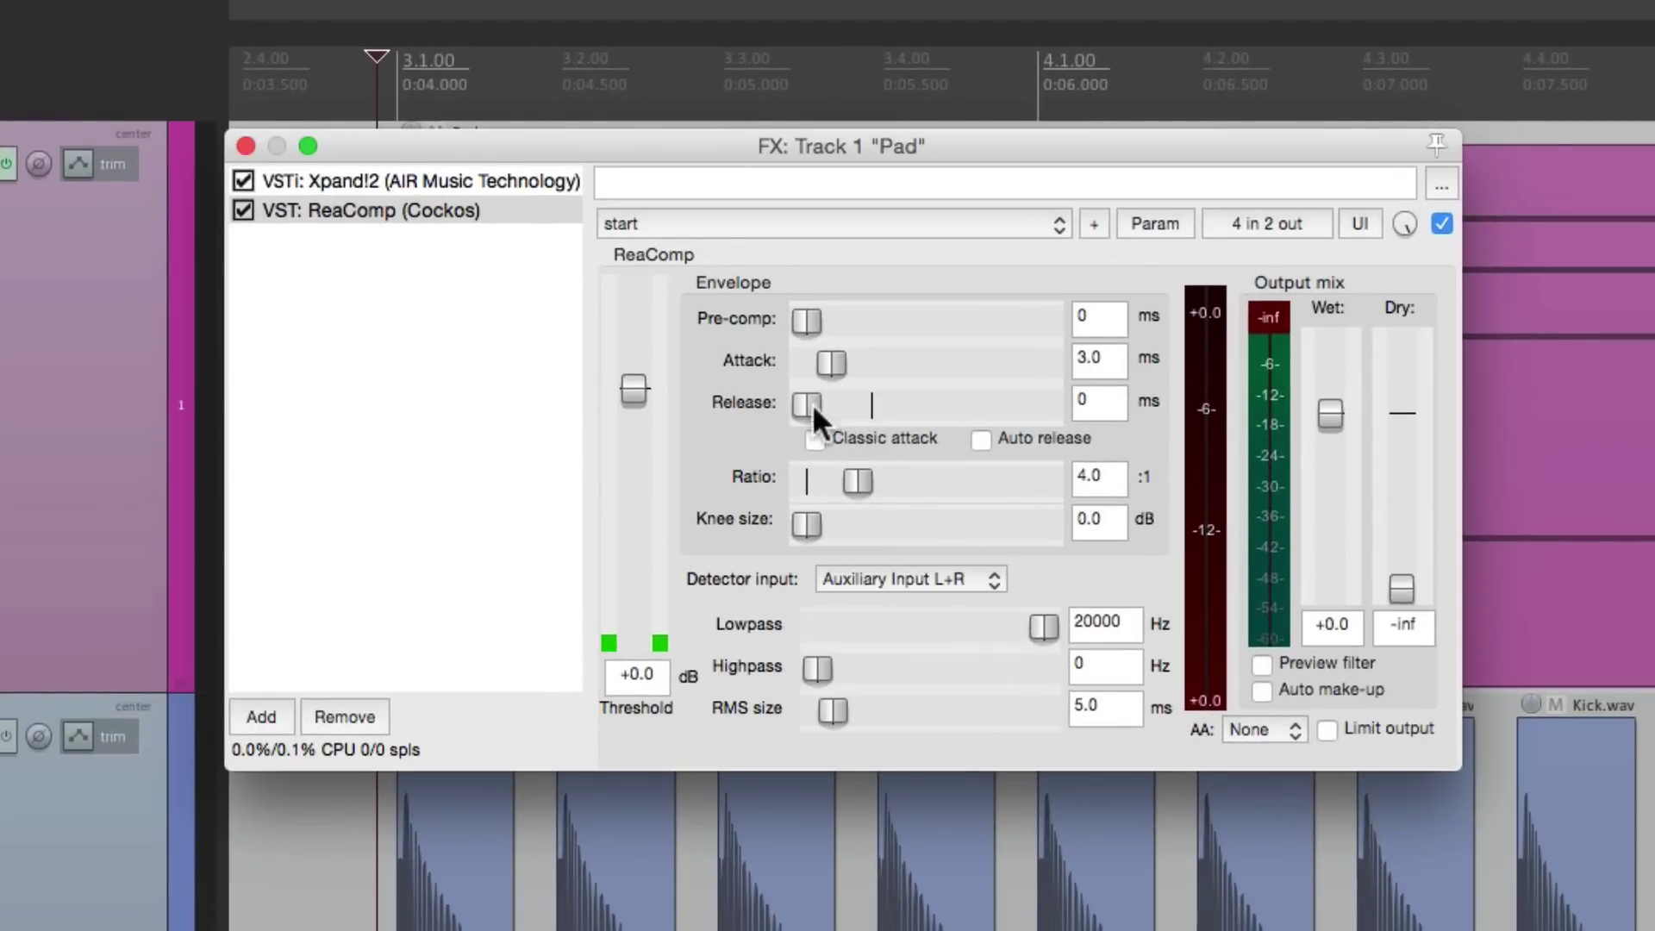
pyautogui.moveTo(638, 388); pyautogui.dragTo(607, 575)
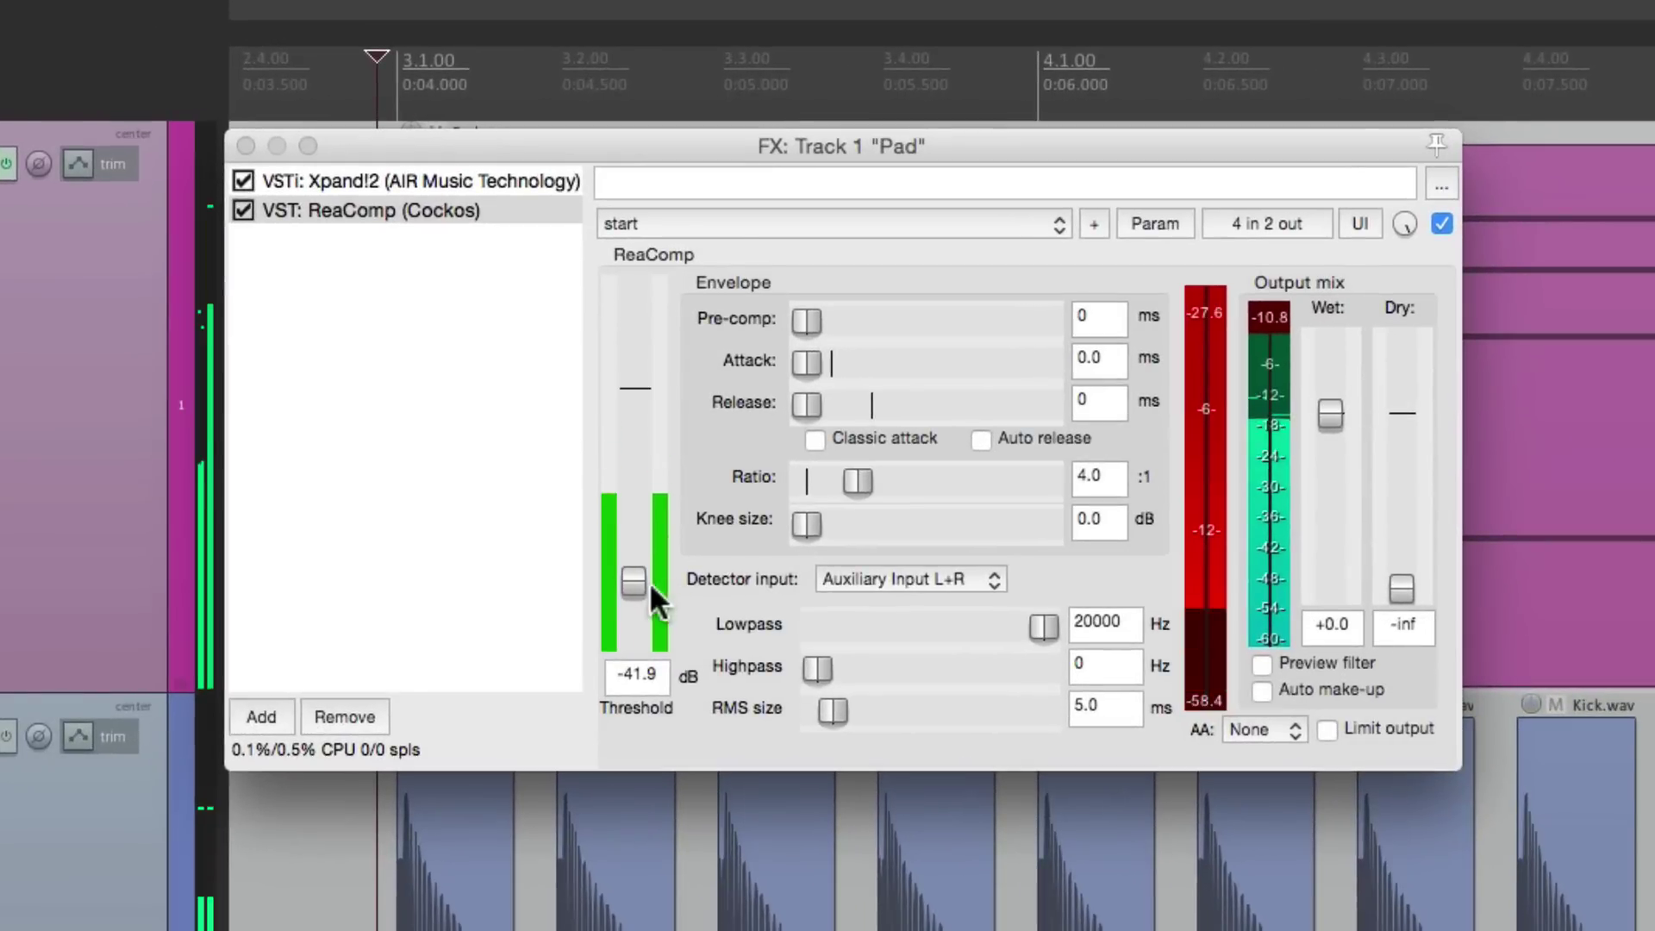
pyautogui.moveTo(1087, 422); pyautogui.dragTo(1084, 414)
pyautogui.moveTo(645, 569); pyautogui.dragTo(627, 577)
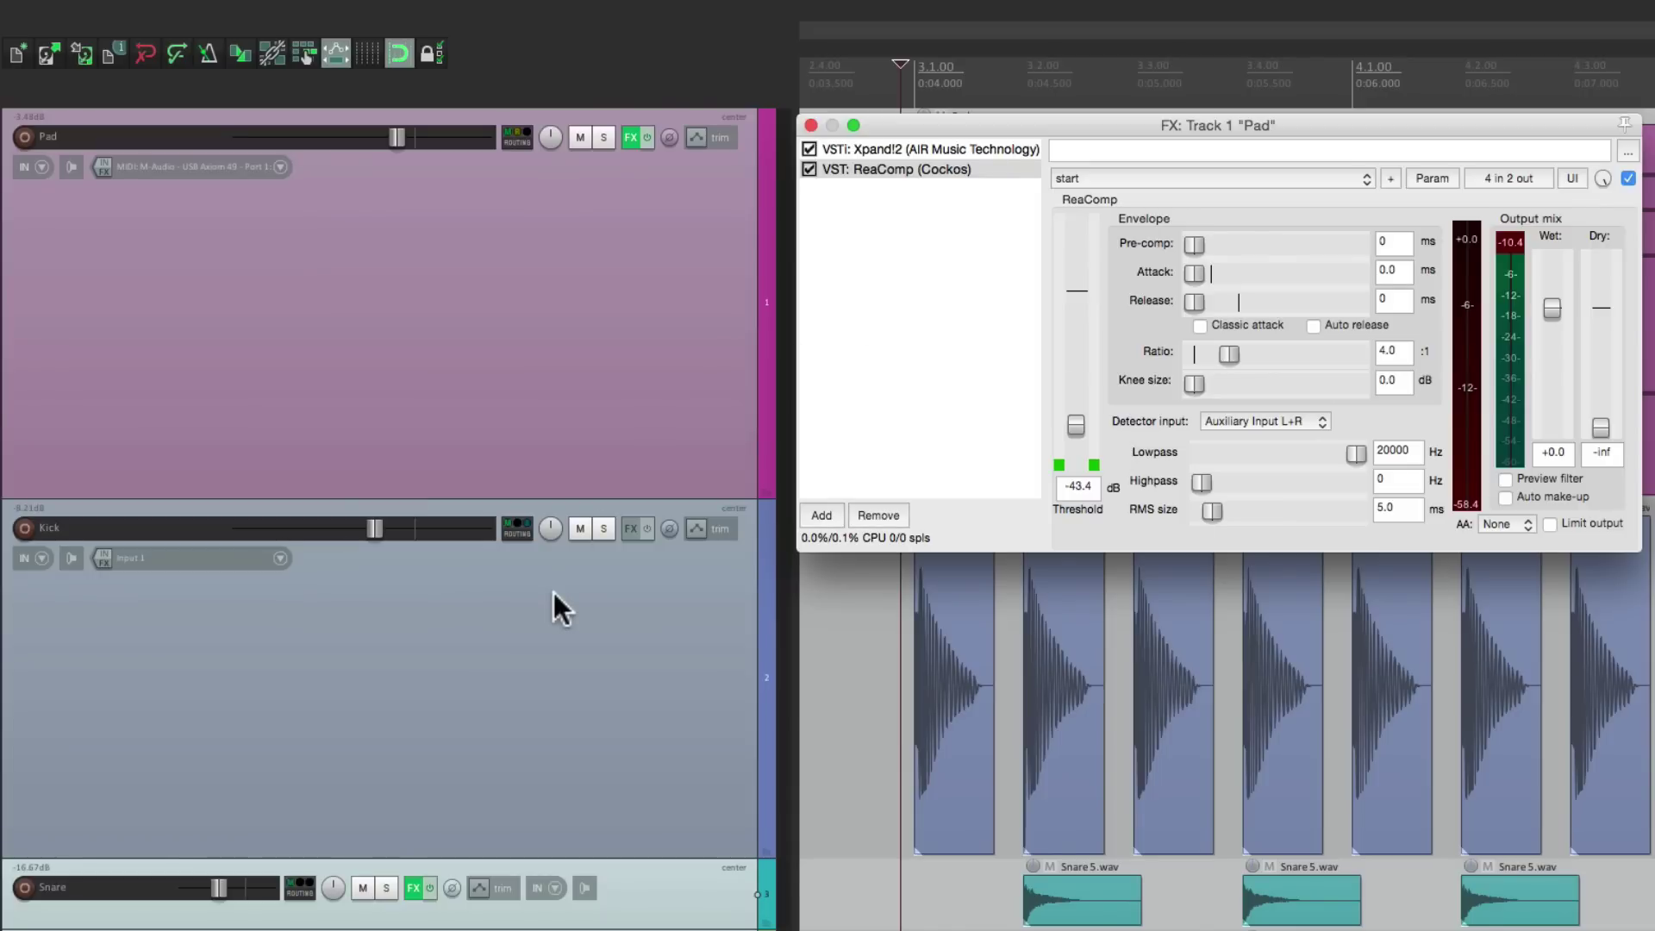
# Mute the Kick track briefly and unmute it again.
pyautogui.click(578, 529)
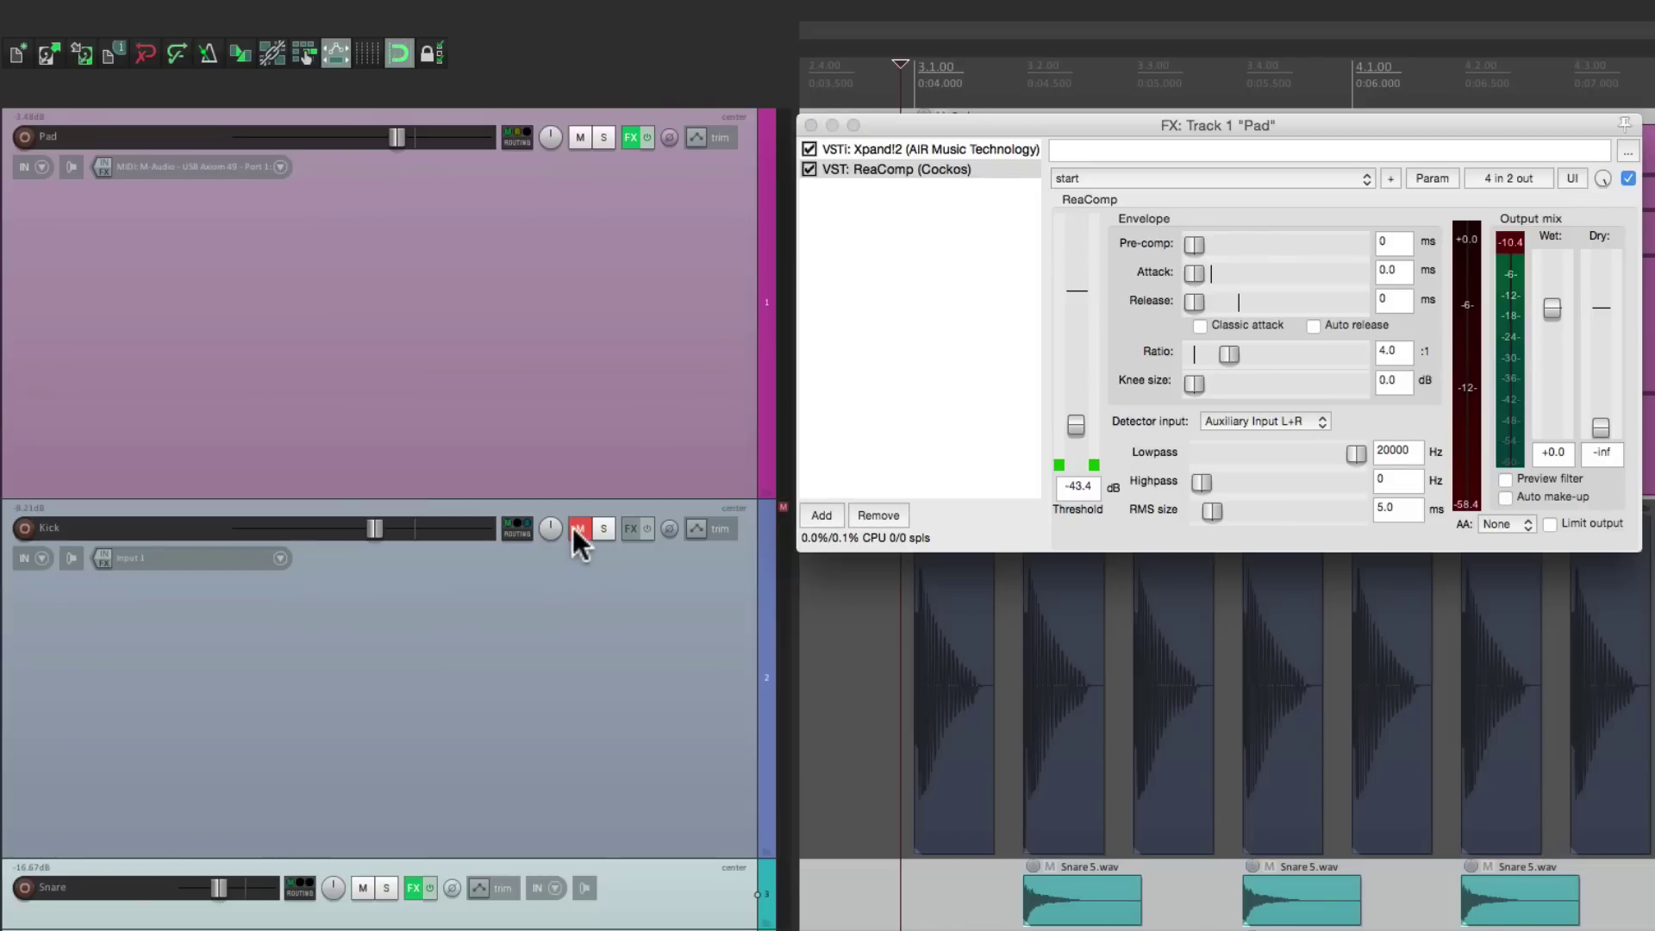
pyautogui.click(578, 529)
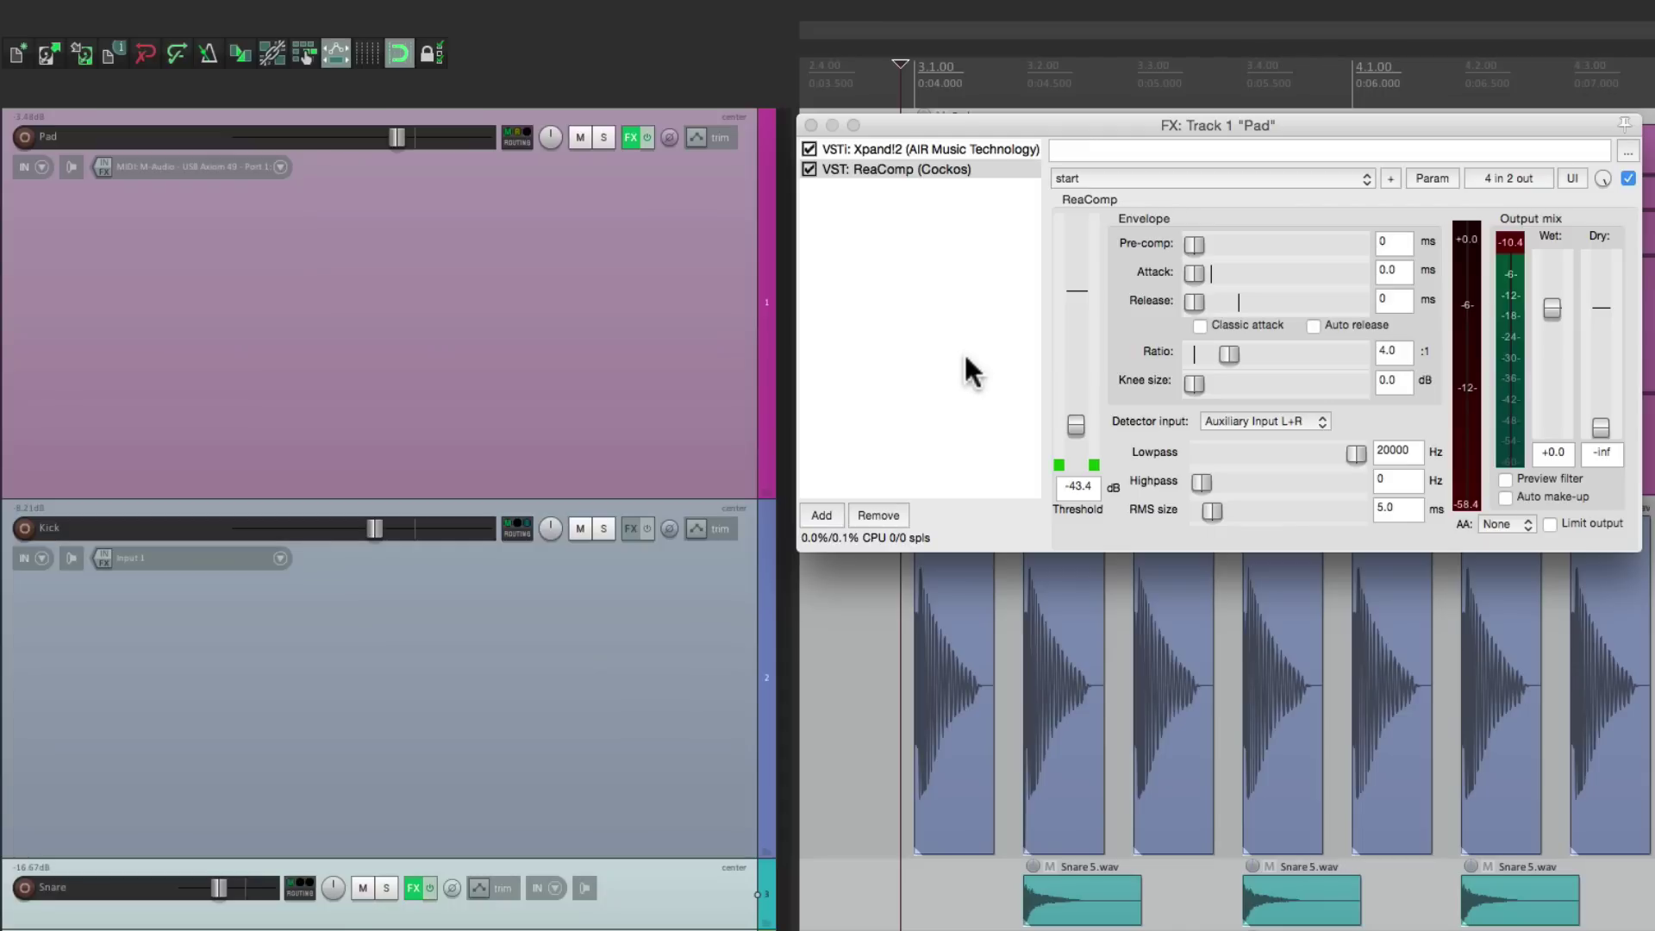